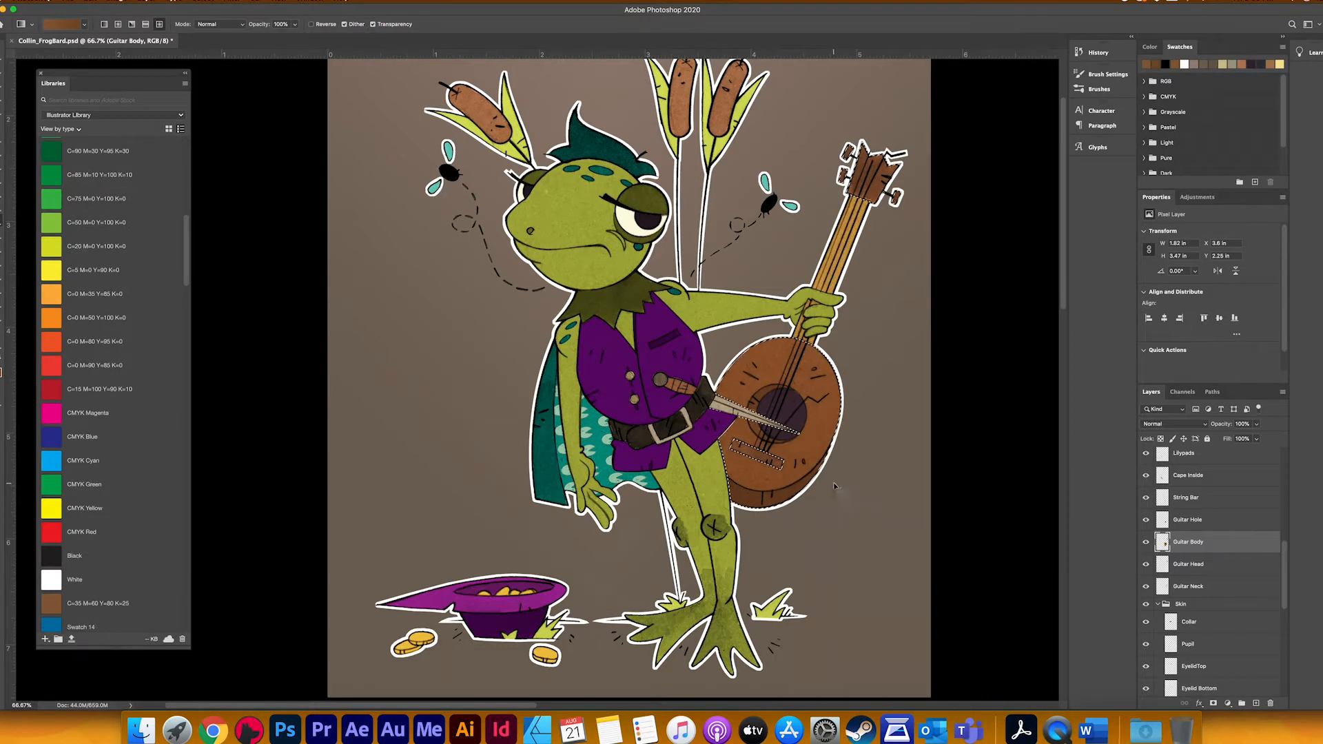
Step: Apply the brown gradient across the guitar body and merge the Guitar Head layer with the Guitar Body layer
left_click_drag(835, 486, 894, 169)
key("super+d")
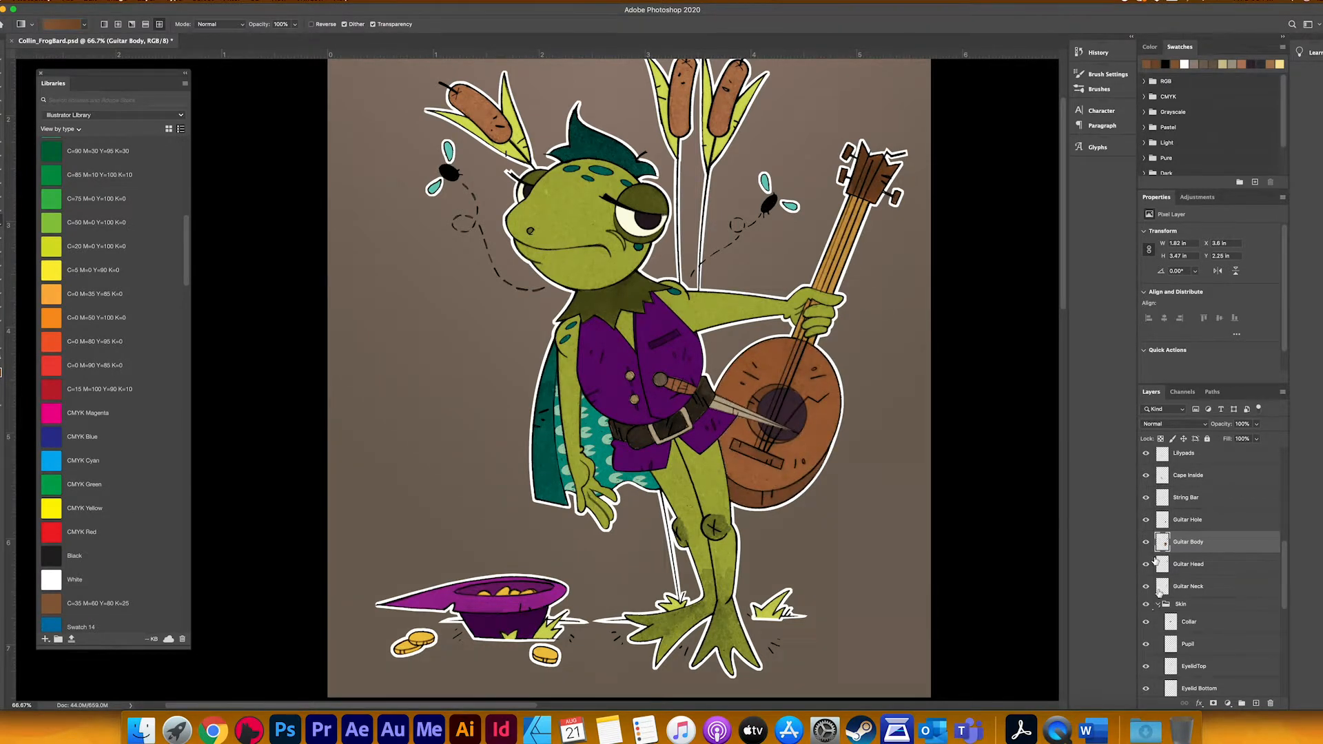
left_click(1187, 520)
left_click(1184, 565)
key("super+e")
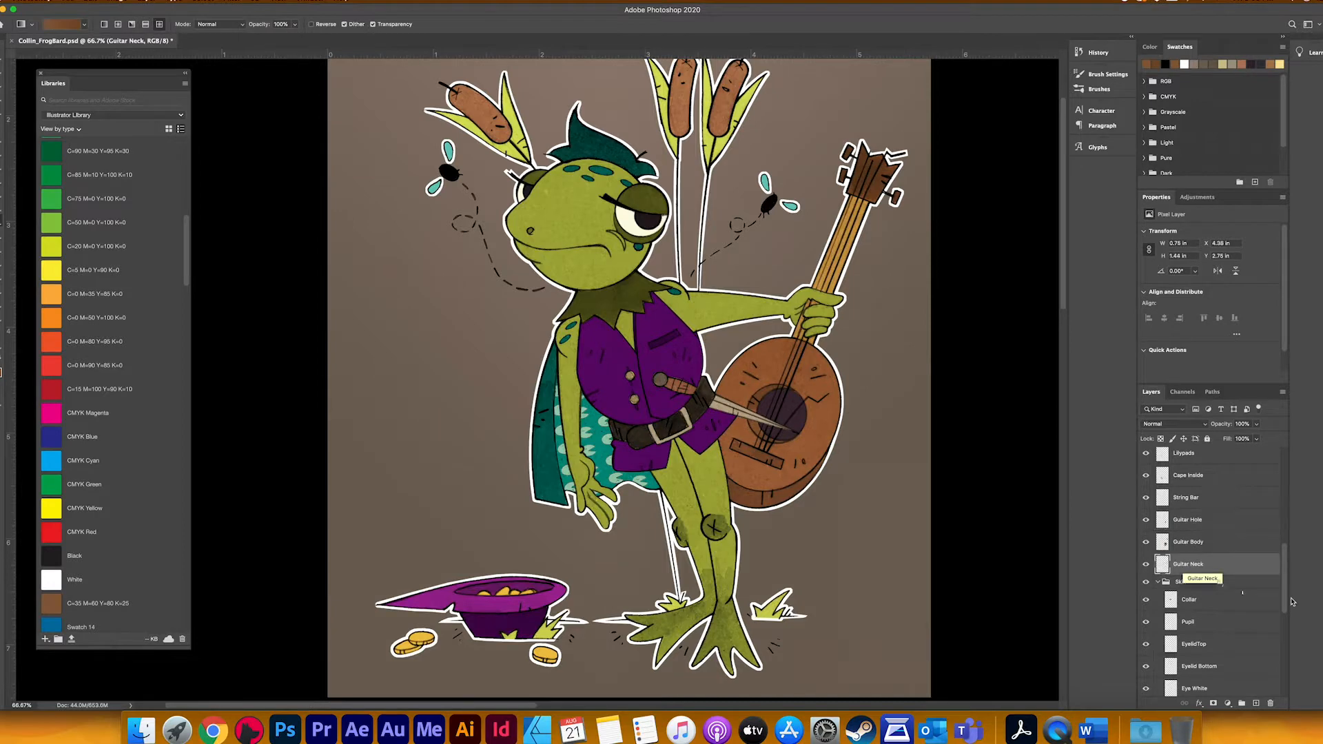
Step: Recolour the Guitar Neck layer with a tan-to-brown gradient
left_click(1162, 565, "super")
scroll(103, 345, "down", 5)
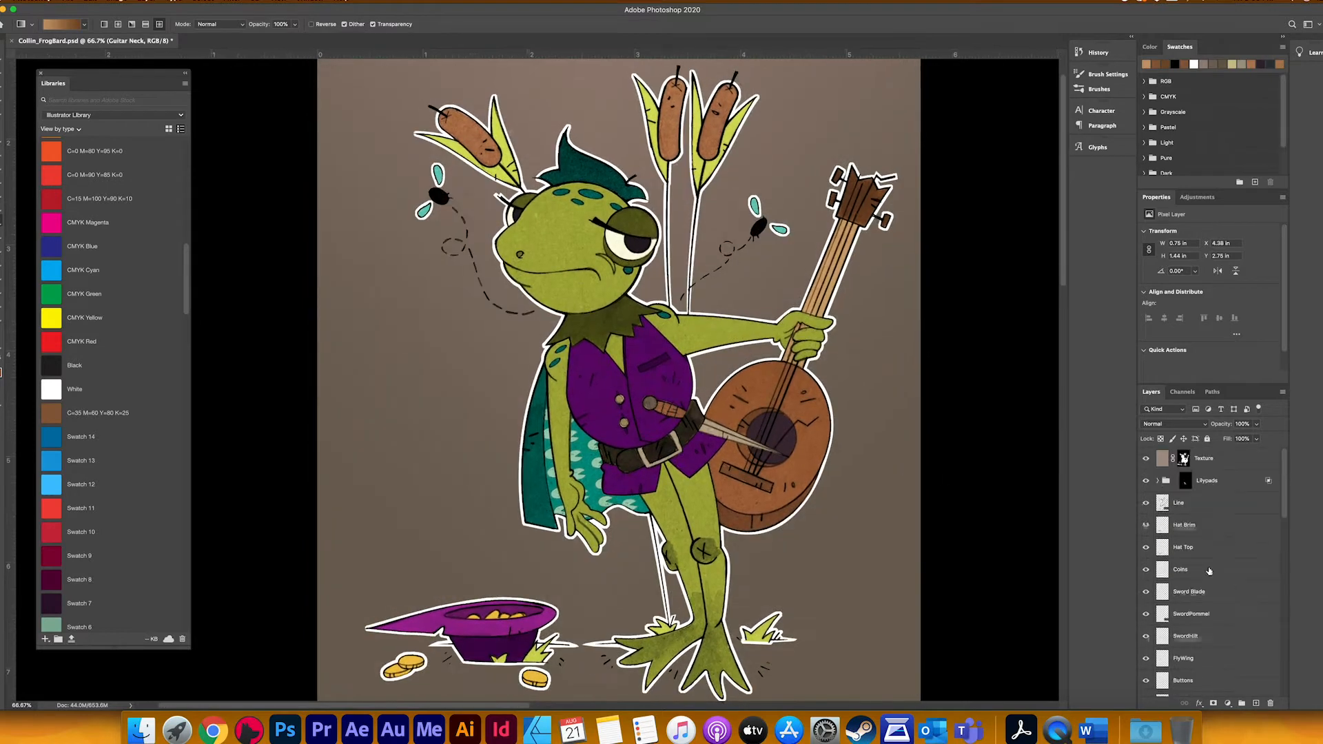
scroll(1210, 572, "down", 2)
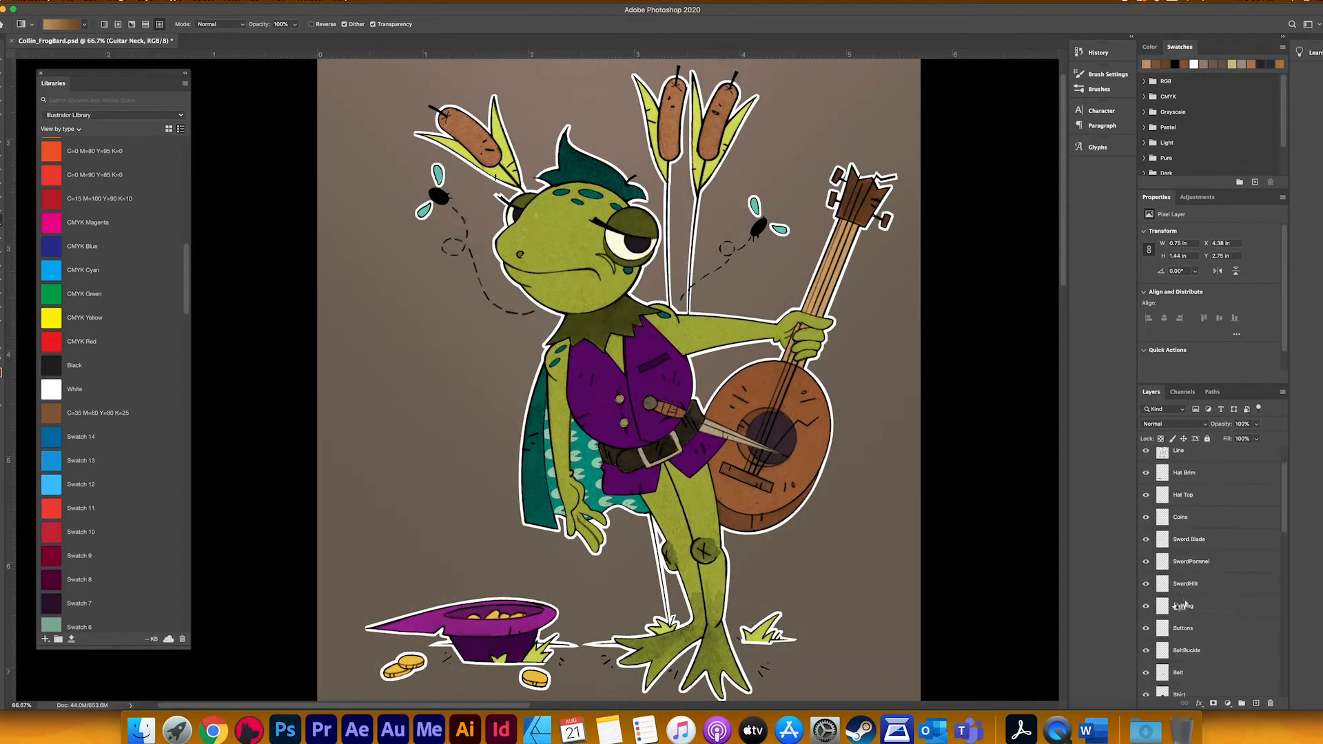
Step: Make the fly wings on the FlyWing layer white at 50% opacity and save the document
left_click(1213, 606)
left_click(1193, 424)
left_click(1175, 539)
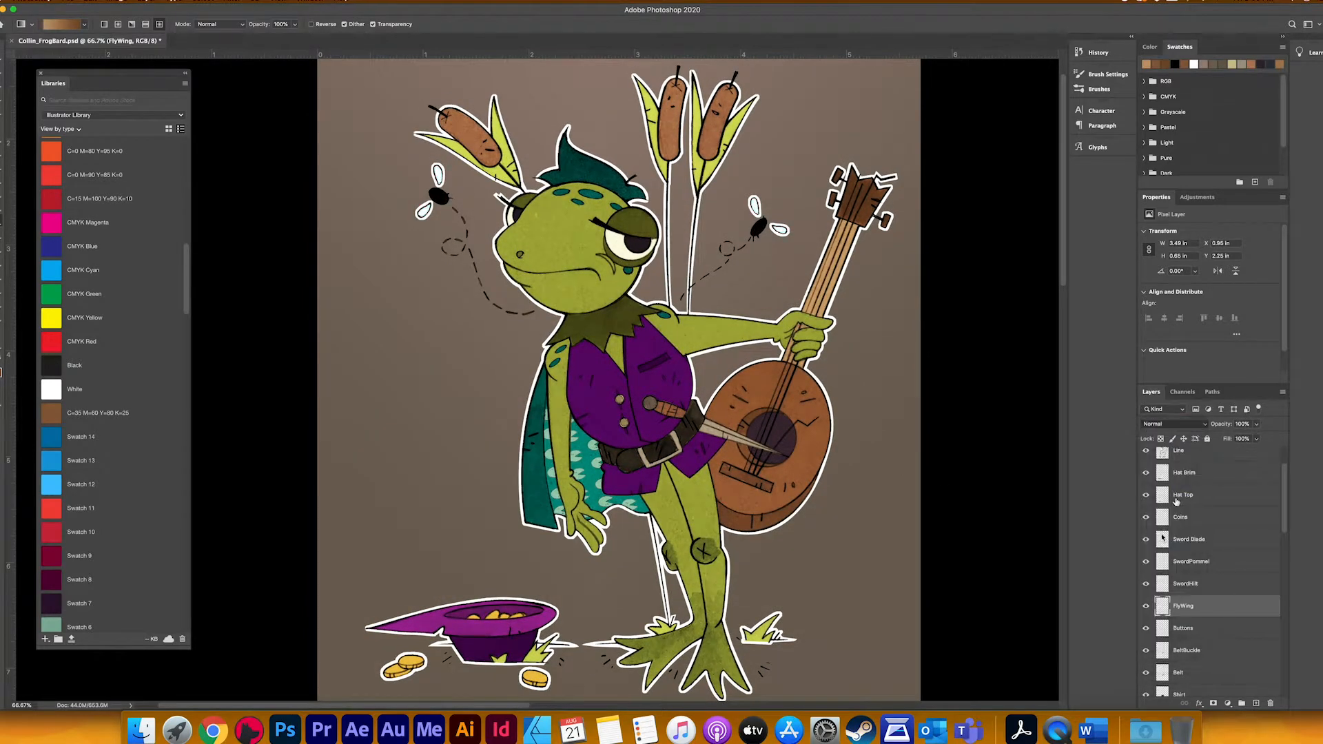
left_click(1177, 425)
left_click(1163, 309)
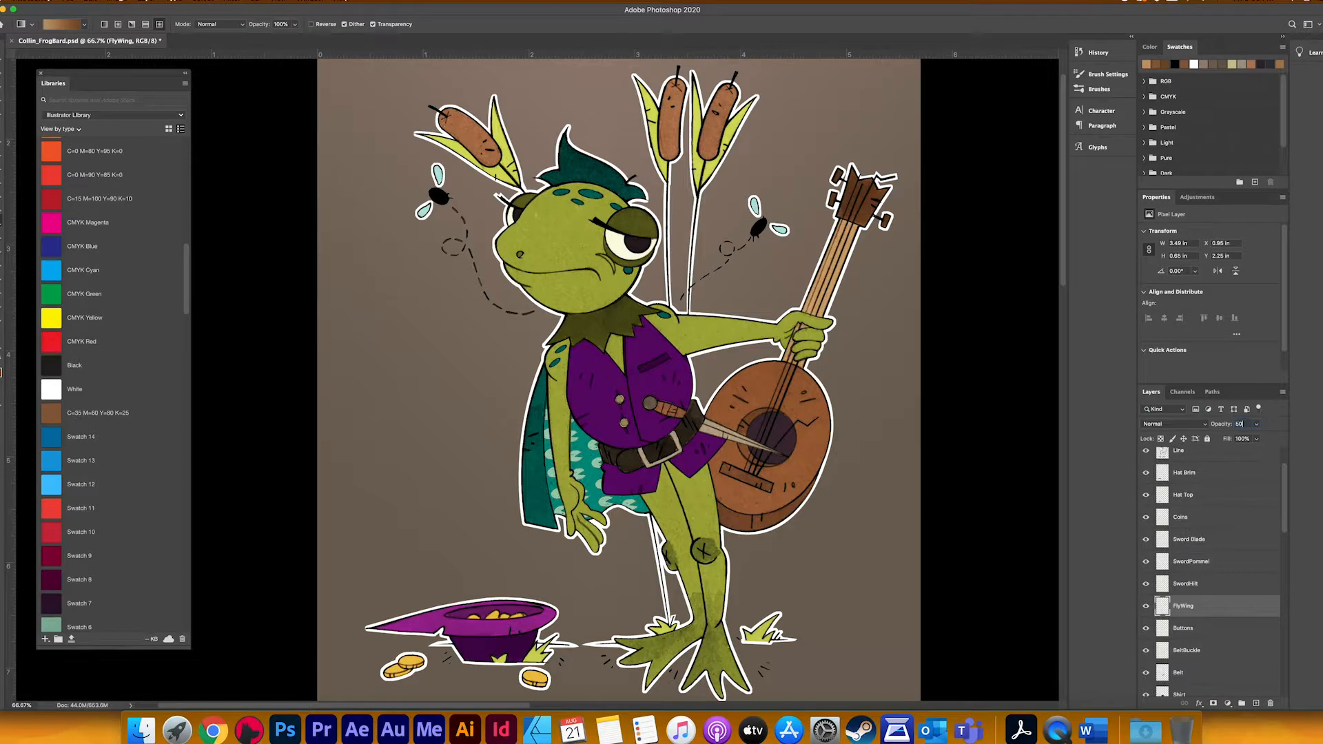
key("Return")
key("super+s")
Step: Fill the guitar's String Bar layer with the dark brown C=40 M=70 Y=100 K=50 and save the document
left_click_drag(714, 474, 729, 443)
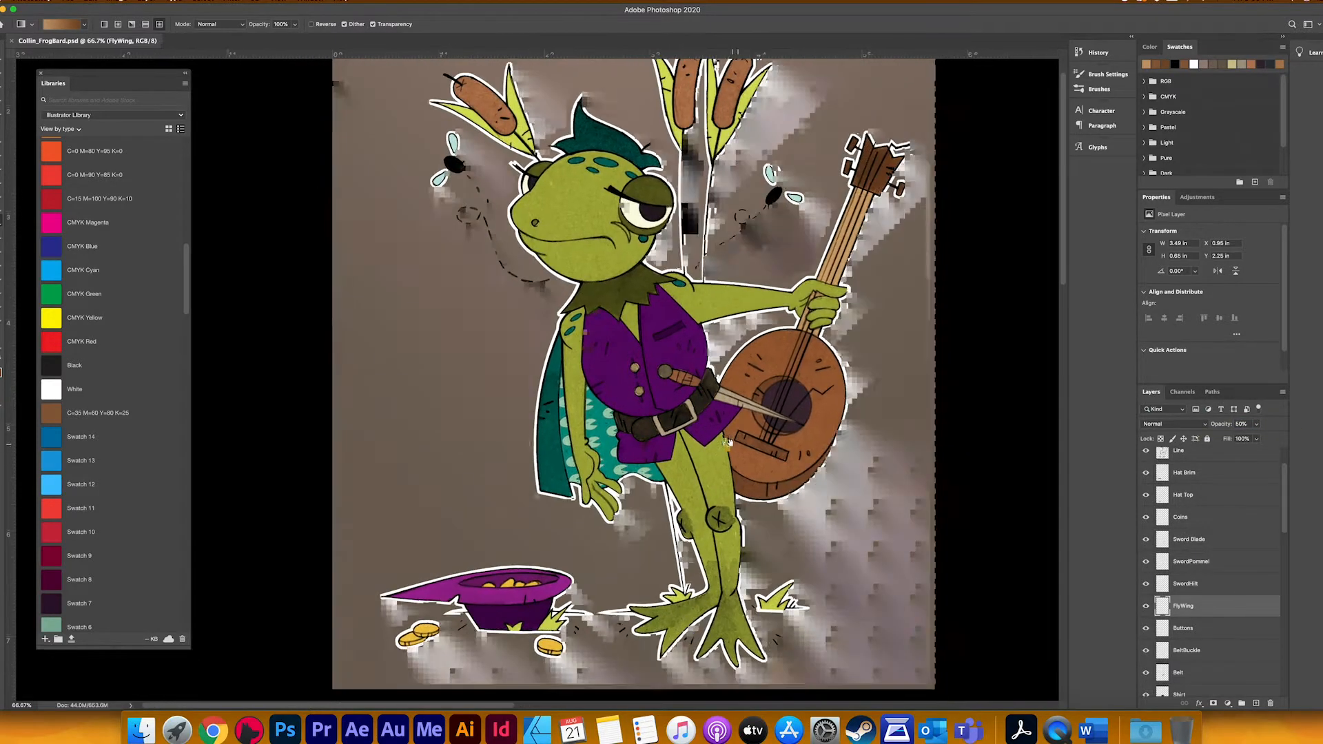
scroll(1244, 544, "down", 10)
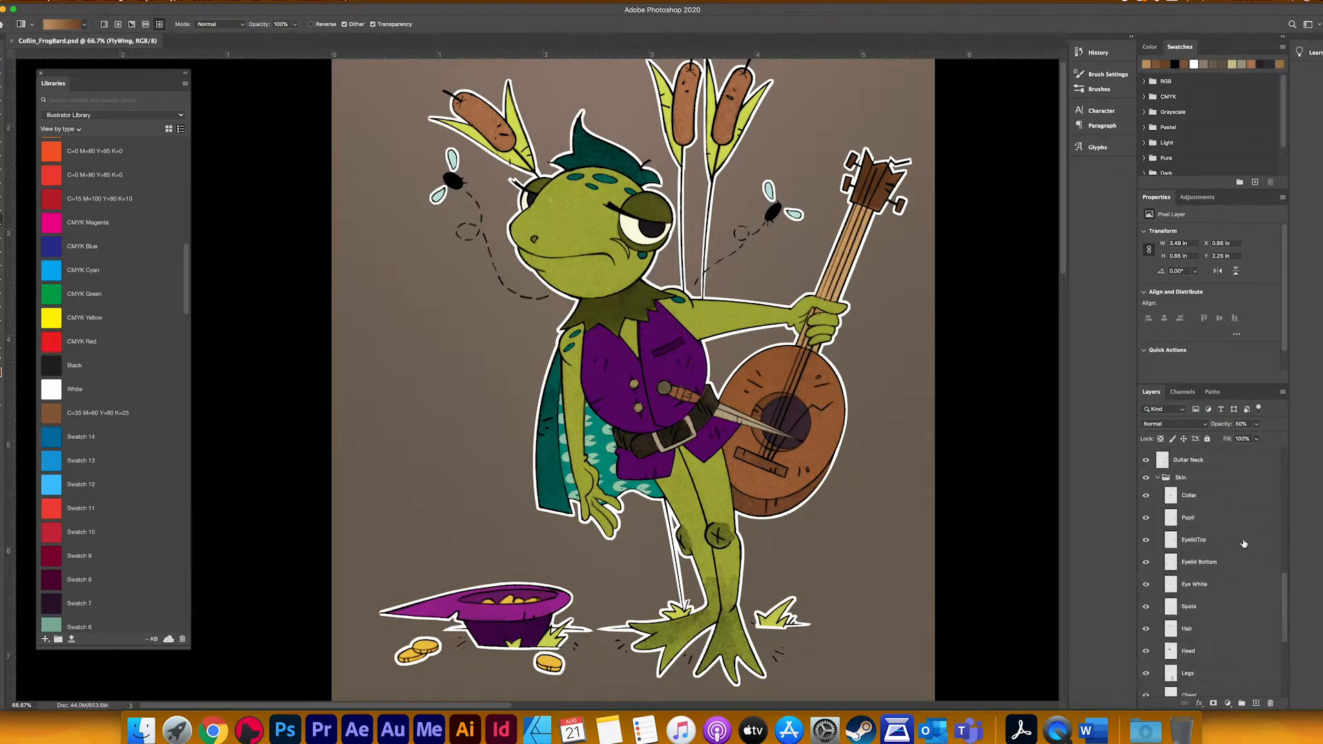
scroll(1244, 544, "up", 5)
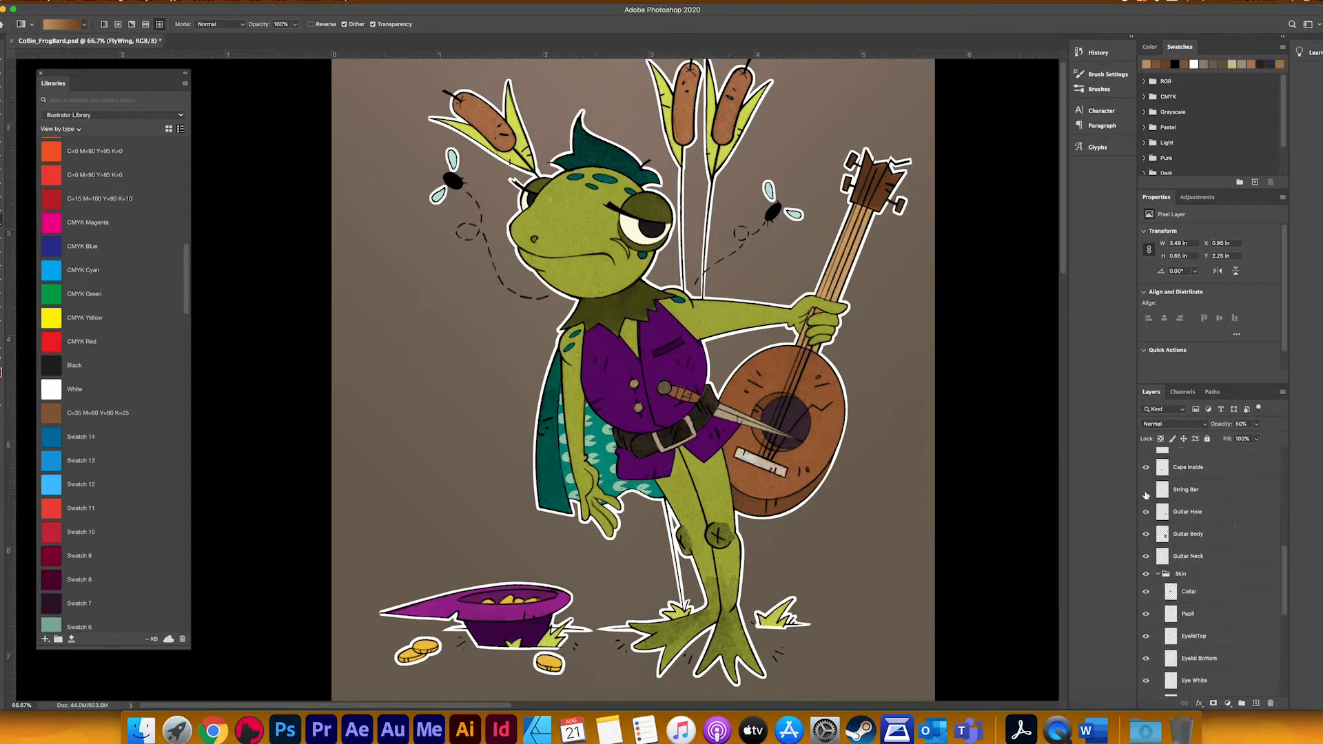
left_click(1185, 489)
scroll(104, 345, "up", 15)
left_click(60, 197)
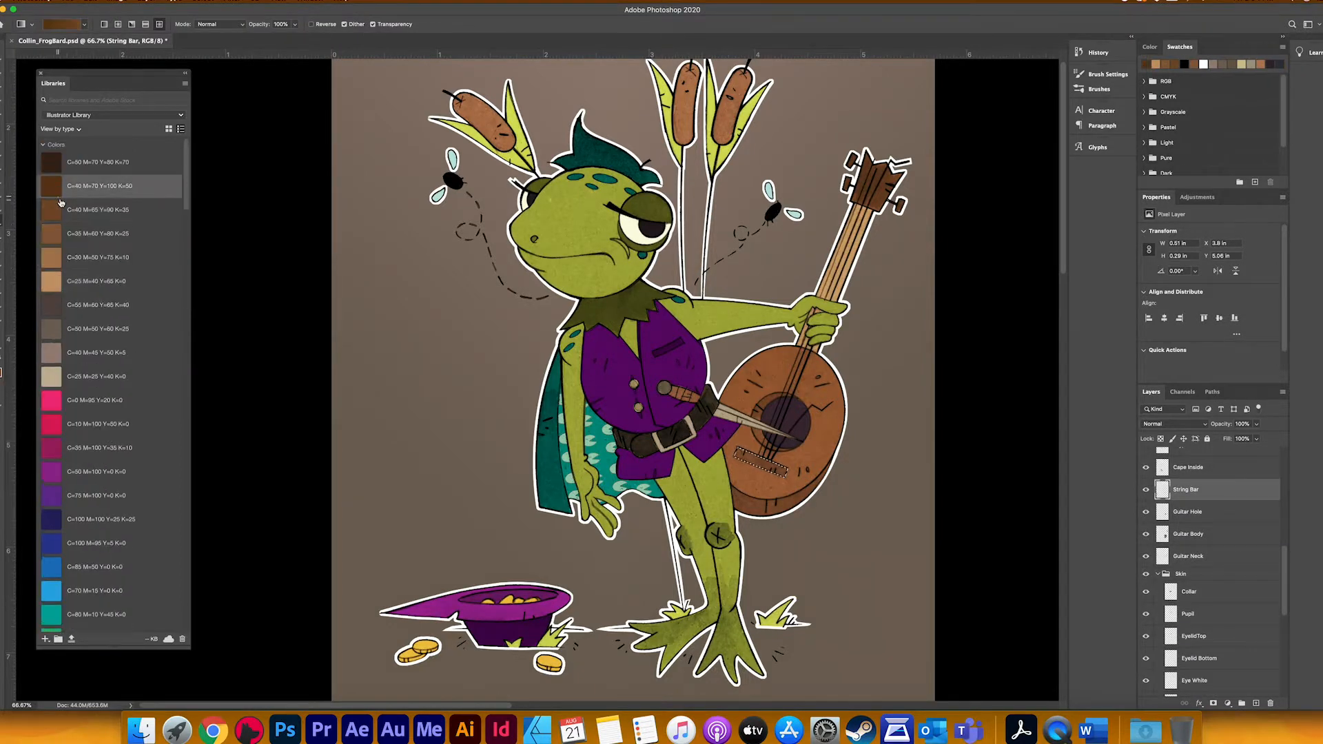
key("alt+BackSpace")
key("ctrl+d")
key("v")
left_click_drag(833, 568, 783, 538)
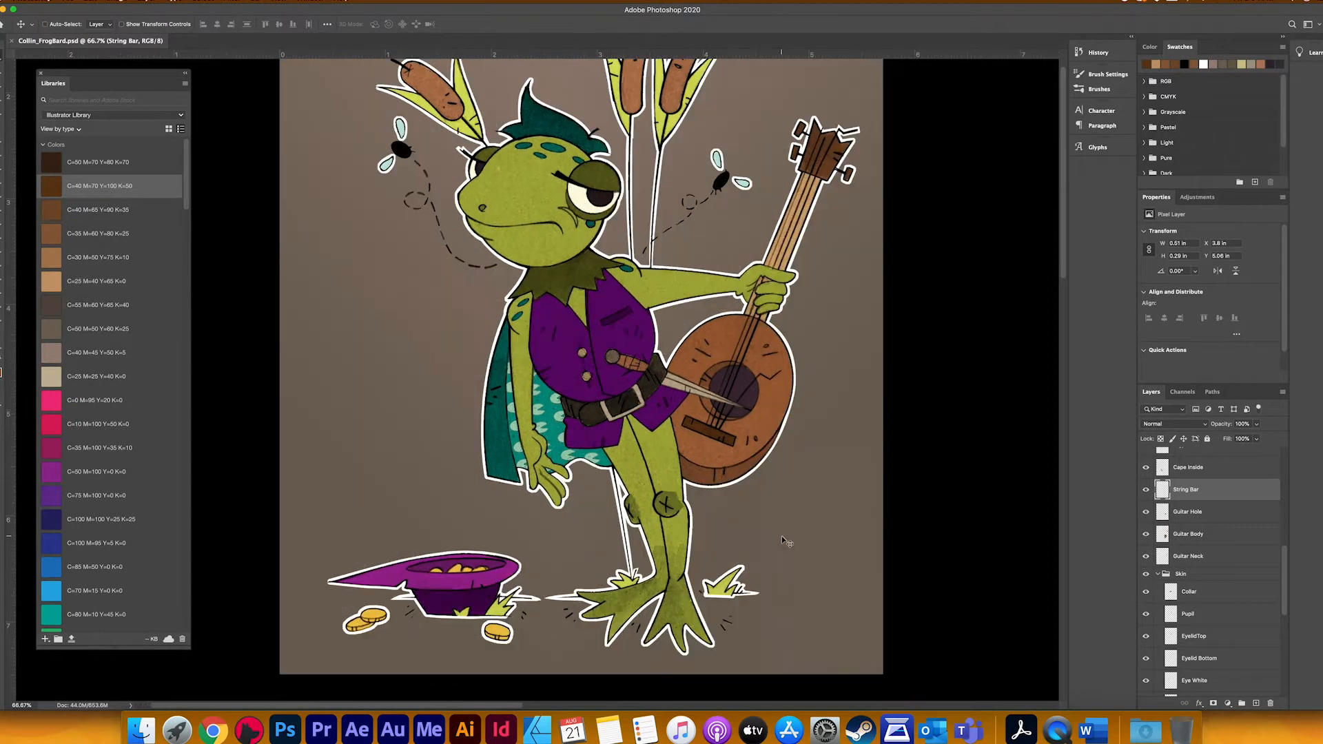
Step: Add a new layer named Shadow directly above the Hat Brim layer
scroll(1200, 508, "up", 10)
left_click(1203, 527)
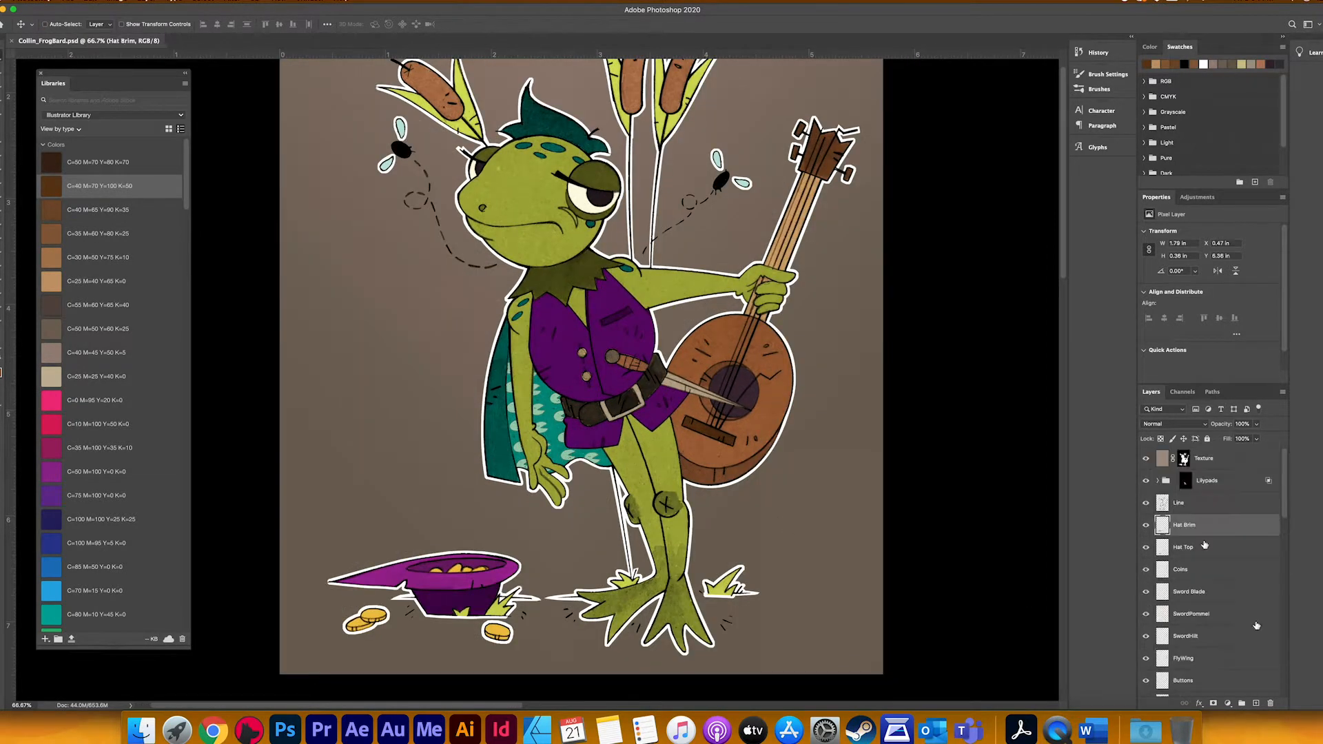
left_click(1256, 703)
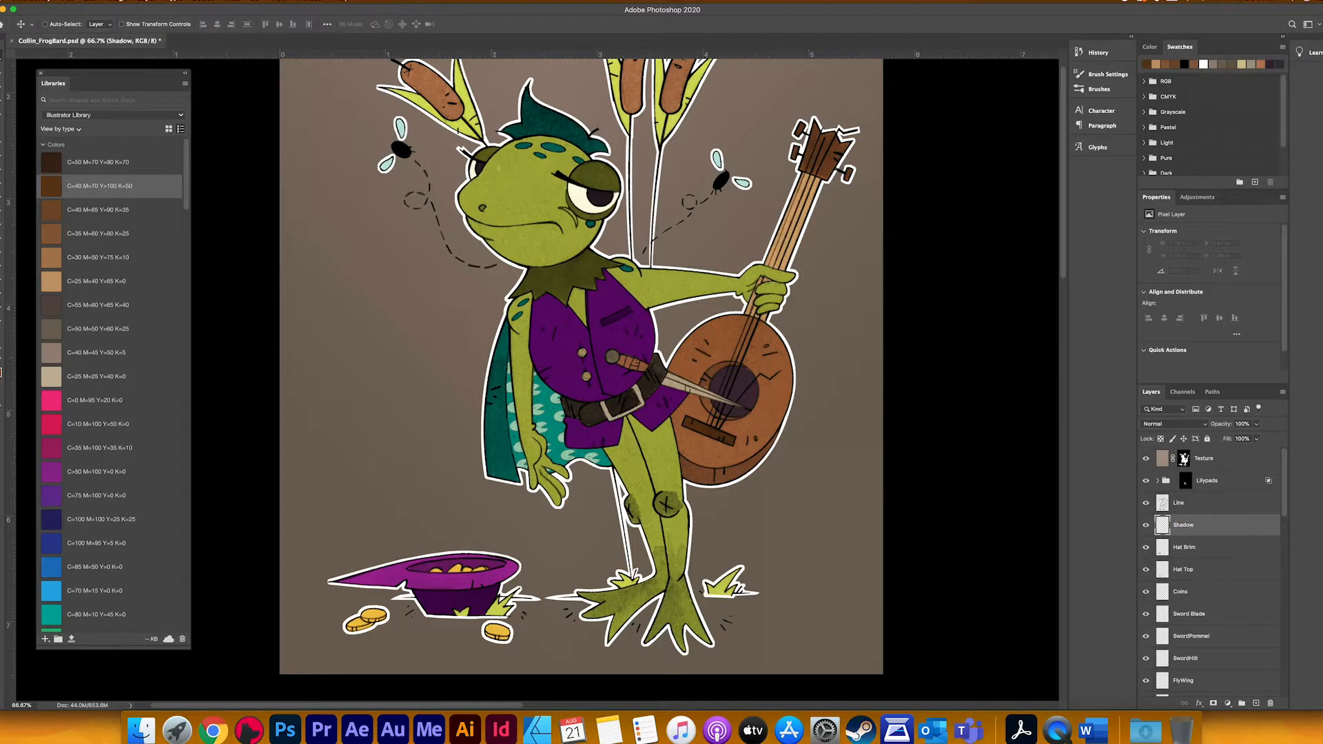
Step: Load the Guitar Hole layer's outline as a selection and pick a dark colour from the Times Changing theme
key("ctrl+plus")
key("ctrl+plus")
left_click_drag(723, 493, 386, 388)
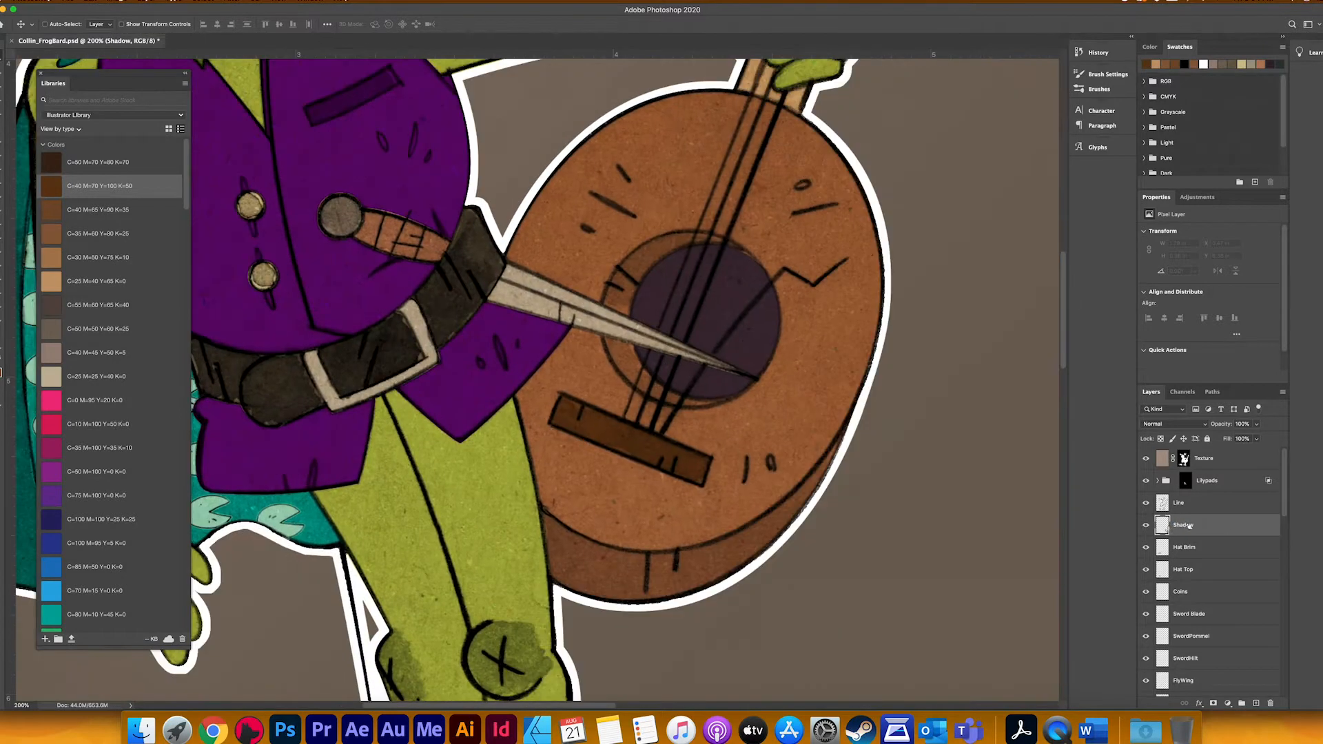
scroll(1183, 620, "down", 10)
scroll(1184, 622, "down", 5)
scroll(1175, 600, "up", 4)
left_click(1164, 583, "super")
scroll(86, 384, "down", 15)
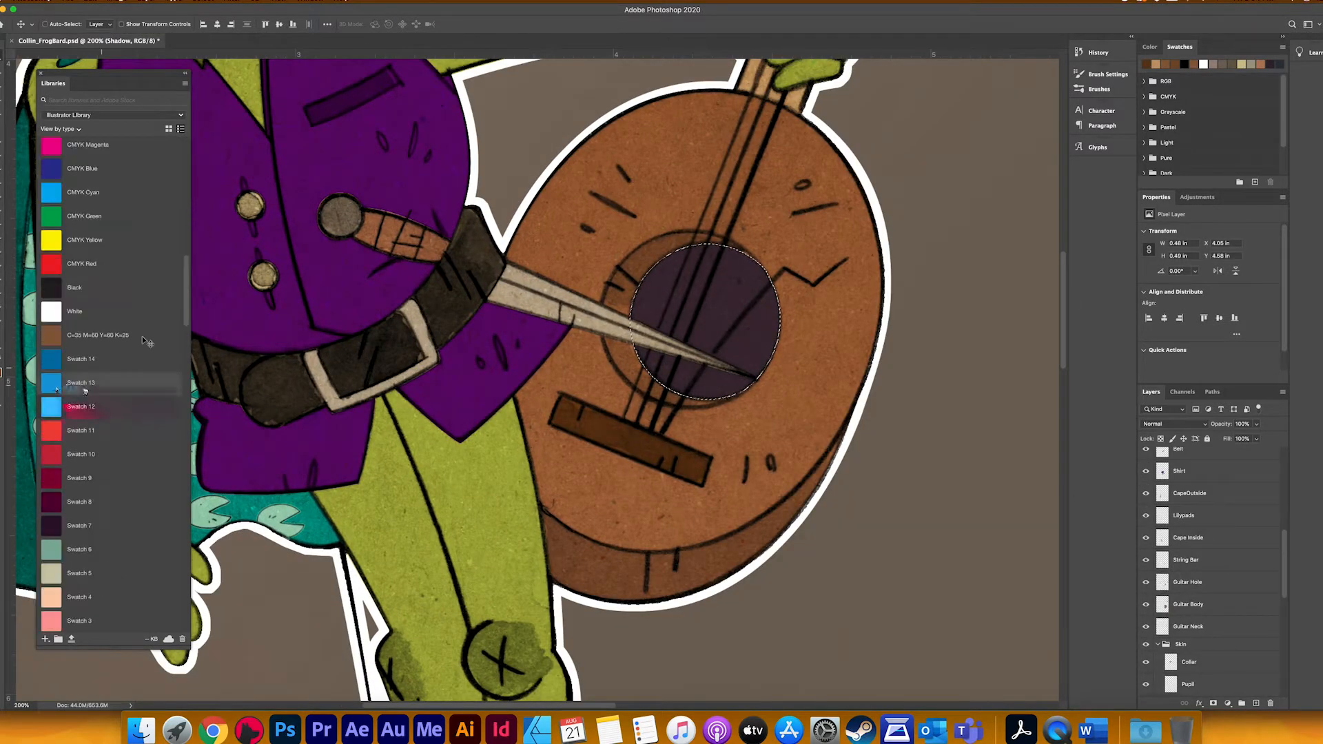
scroll(98, 391, "up", 10)
scroll(99, 390, "down", 20)
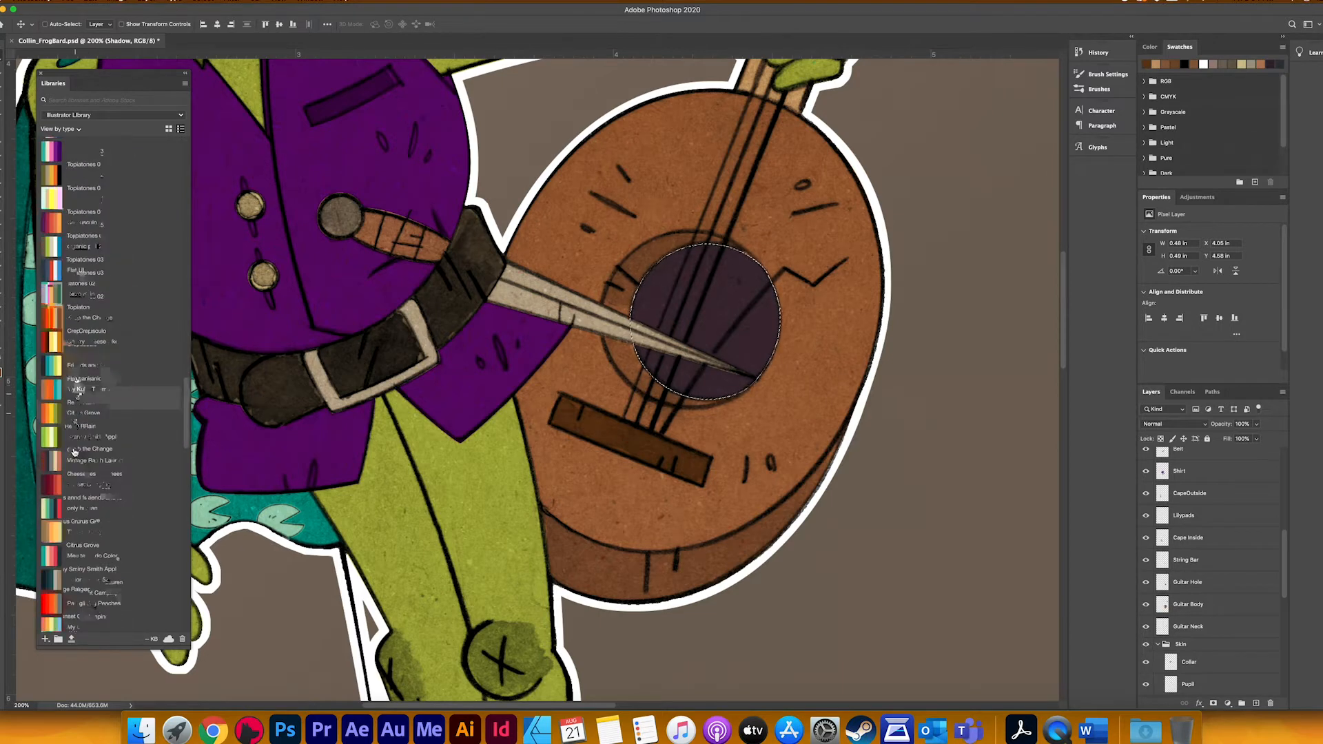
left_click(44, 456)
scroll(1211, 576, "up", 10)
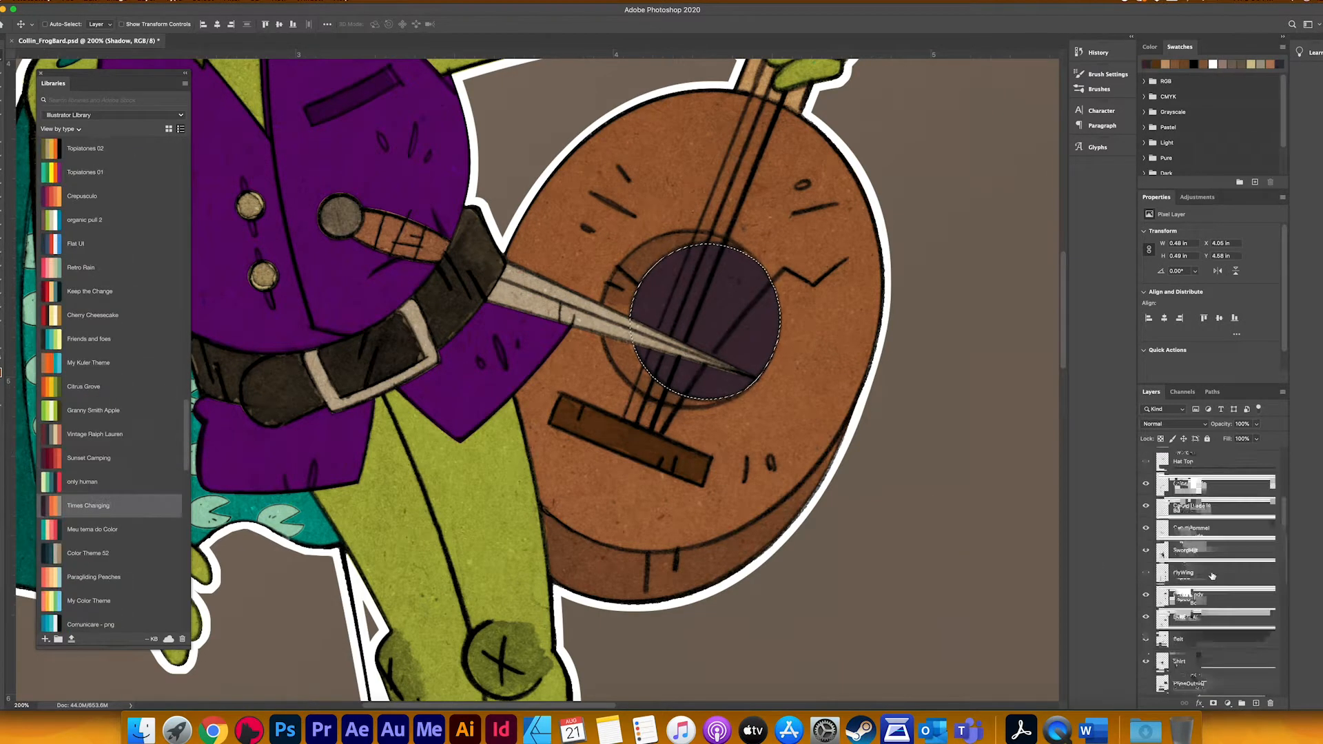
Step: Set the Shadow layer to Multiply blending at 25% opacity, ready for brush shading
left_click(1173, 424)
left_click(1165, 454)
left_click(1247, 423)
key("b")
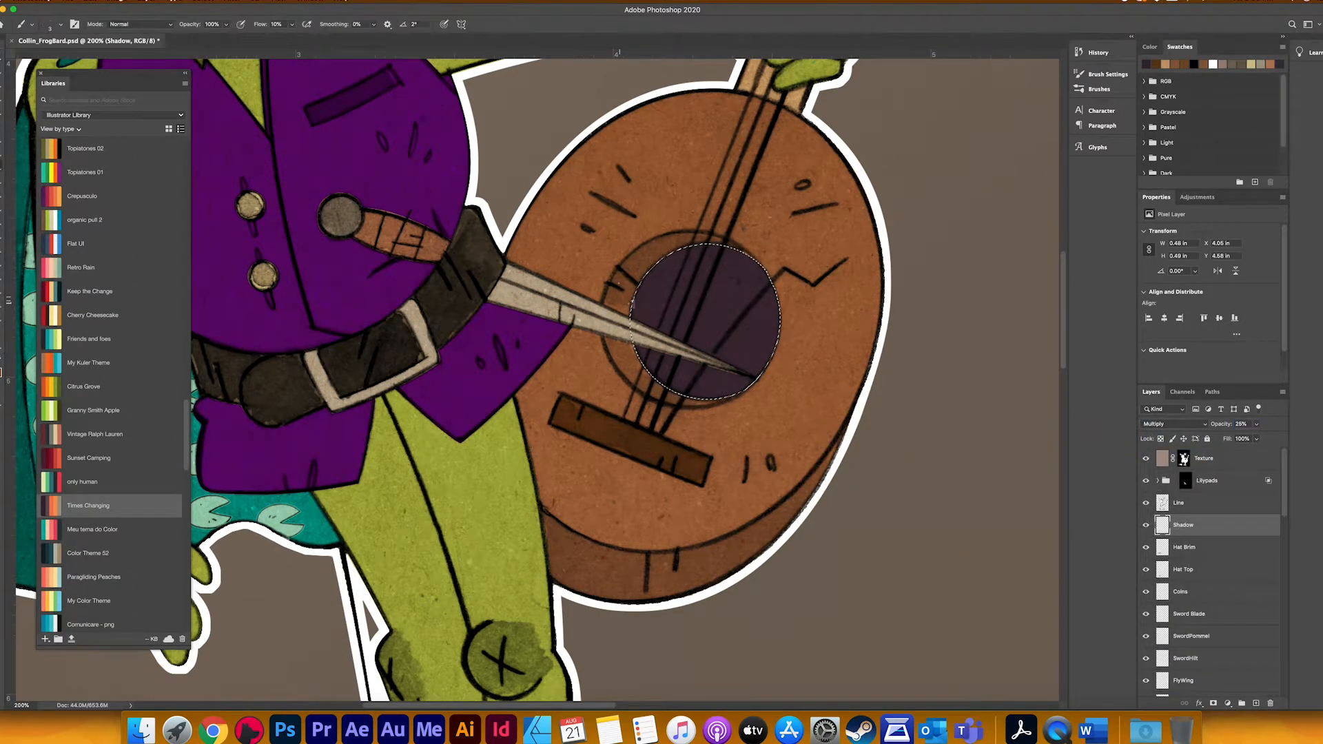
Step: Paint a soft shadow inside the guitar's sound hole with the Shadow layer at 50% opacity, and soften it with the Eraser
mouse_move(673, 378)
left_mouse_down()
mouse_move(655, 342)
mouse_move(673, 257)
mouse_move(641, 304)
mouse_move(642, 387)
mouse_move(666, 284)
mouse_move(701, 263)
left_mouse_up()
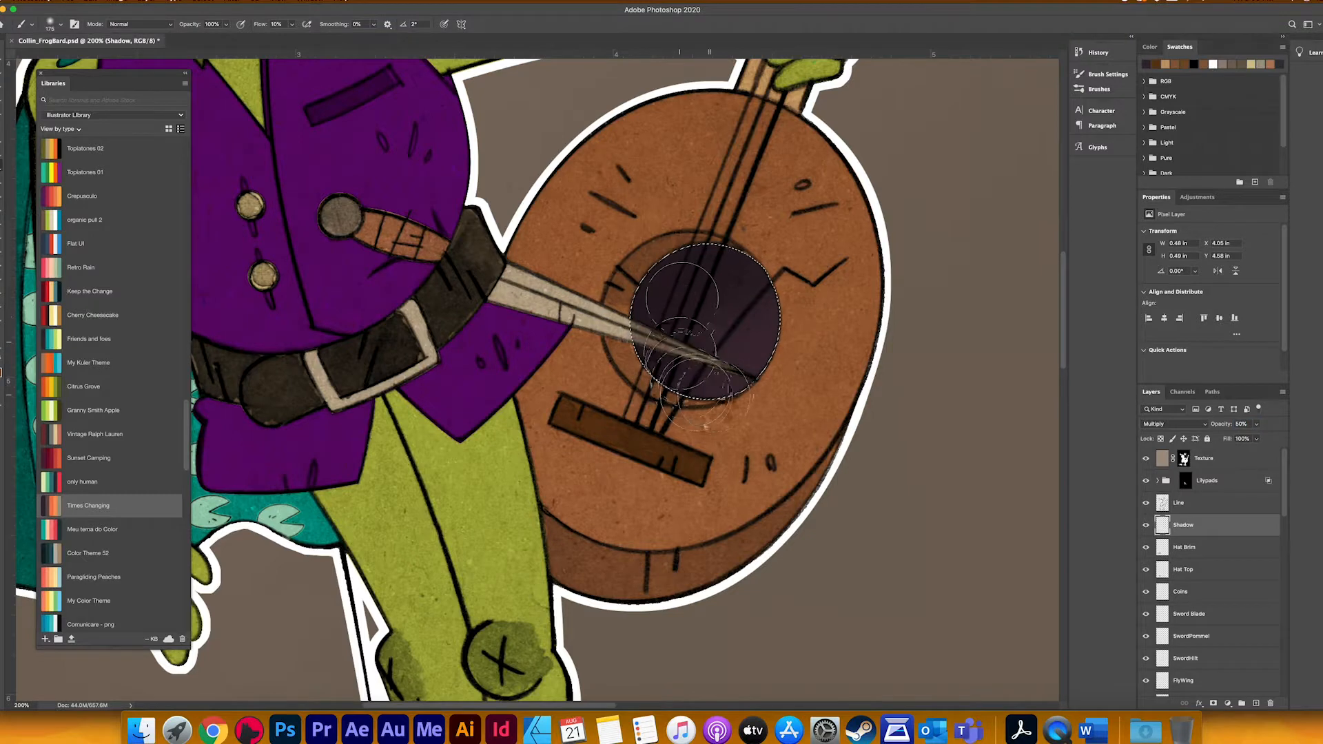
key("super+d")
left_click_drag(769, 429, 774, 375)
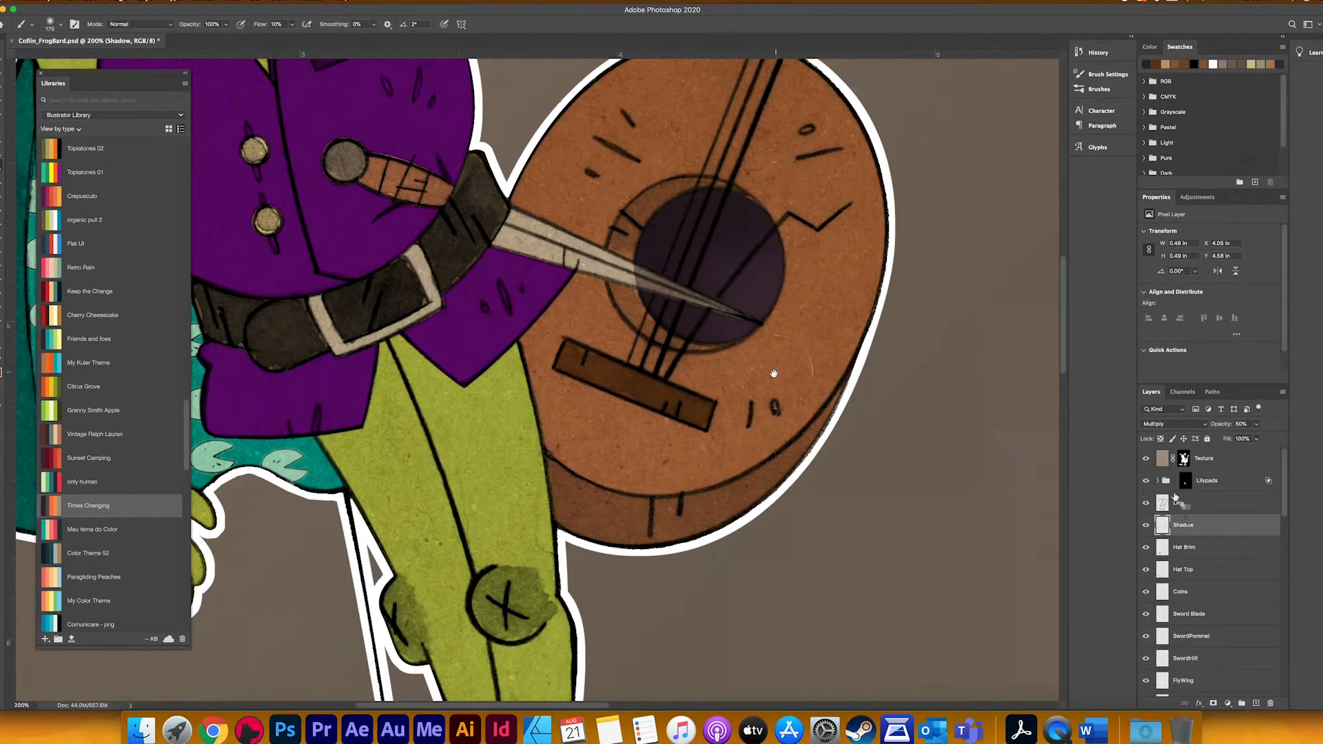
key("e")
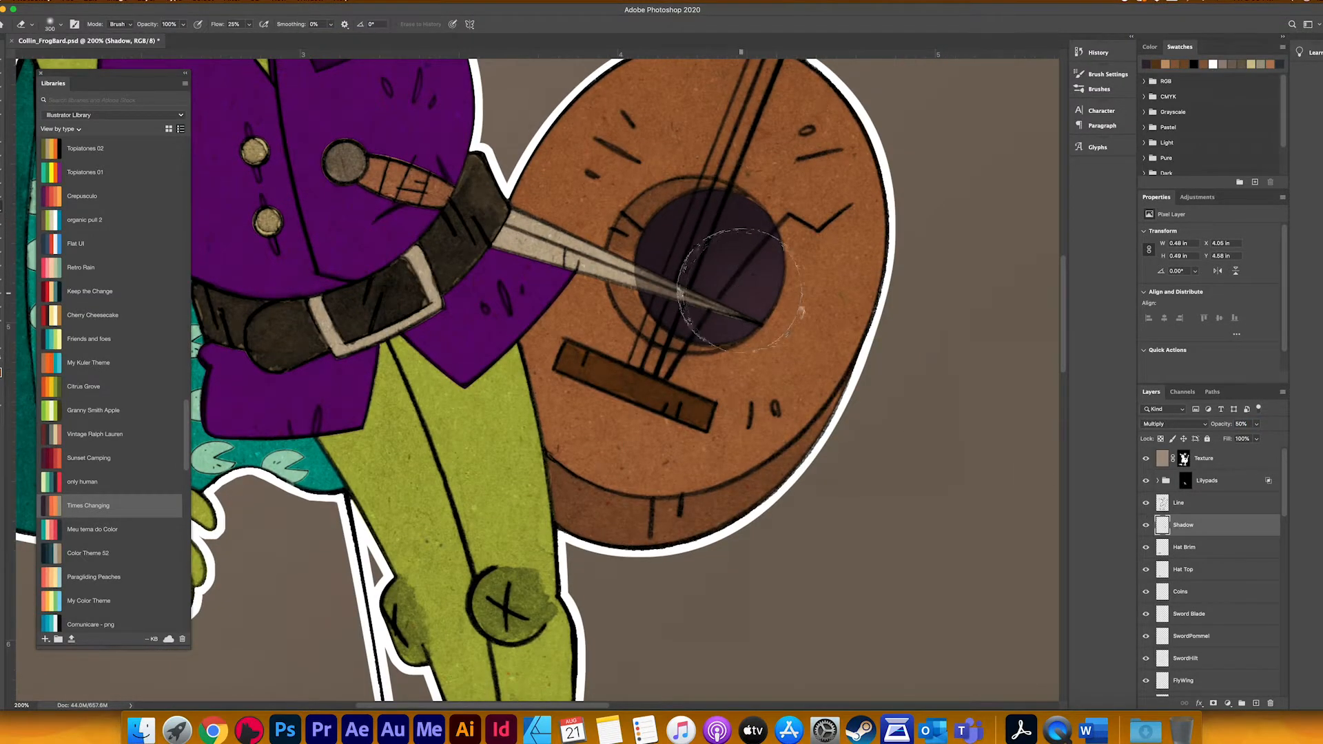
key("b")
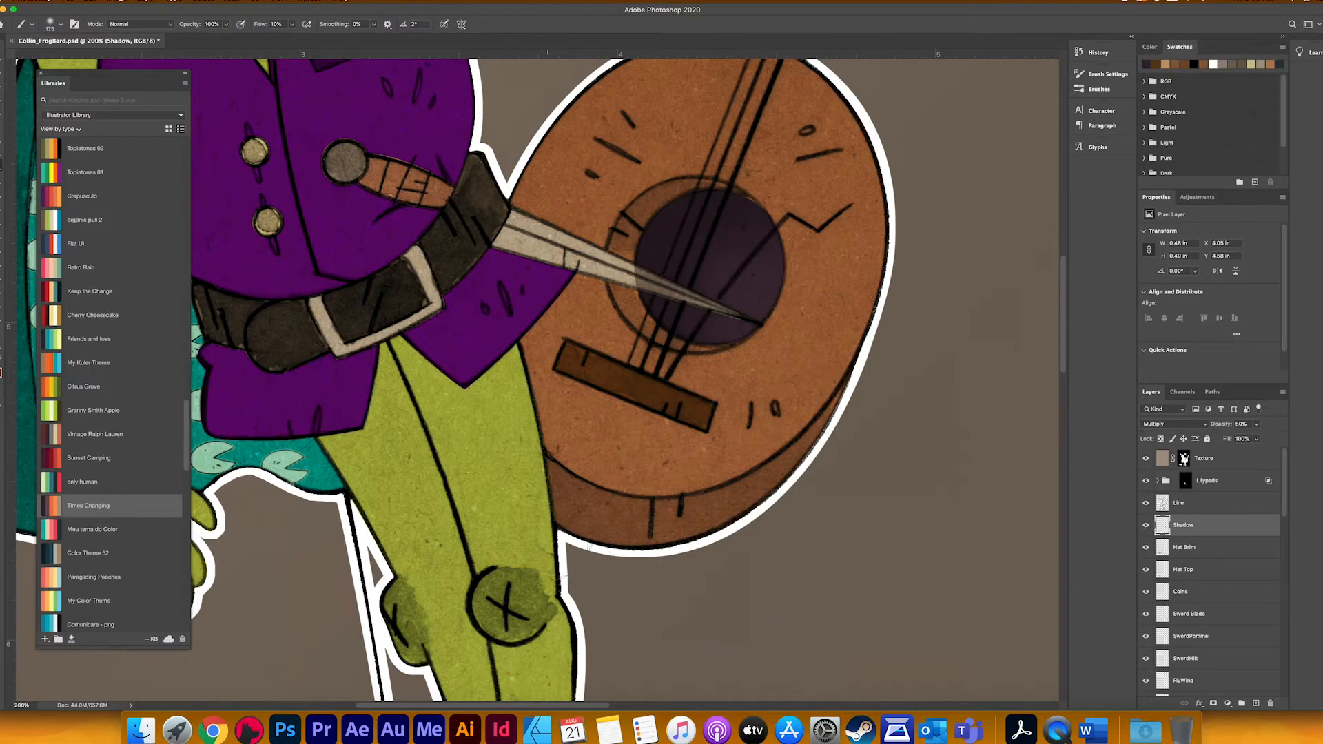
Step: Load the Guitar Body outline as a selection and lasso away the front face, leaving only the lower side of the body selected
key("l")
scroll(1240, 653, "down", 10)
left_click(1164, 527, "super")
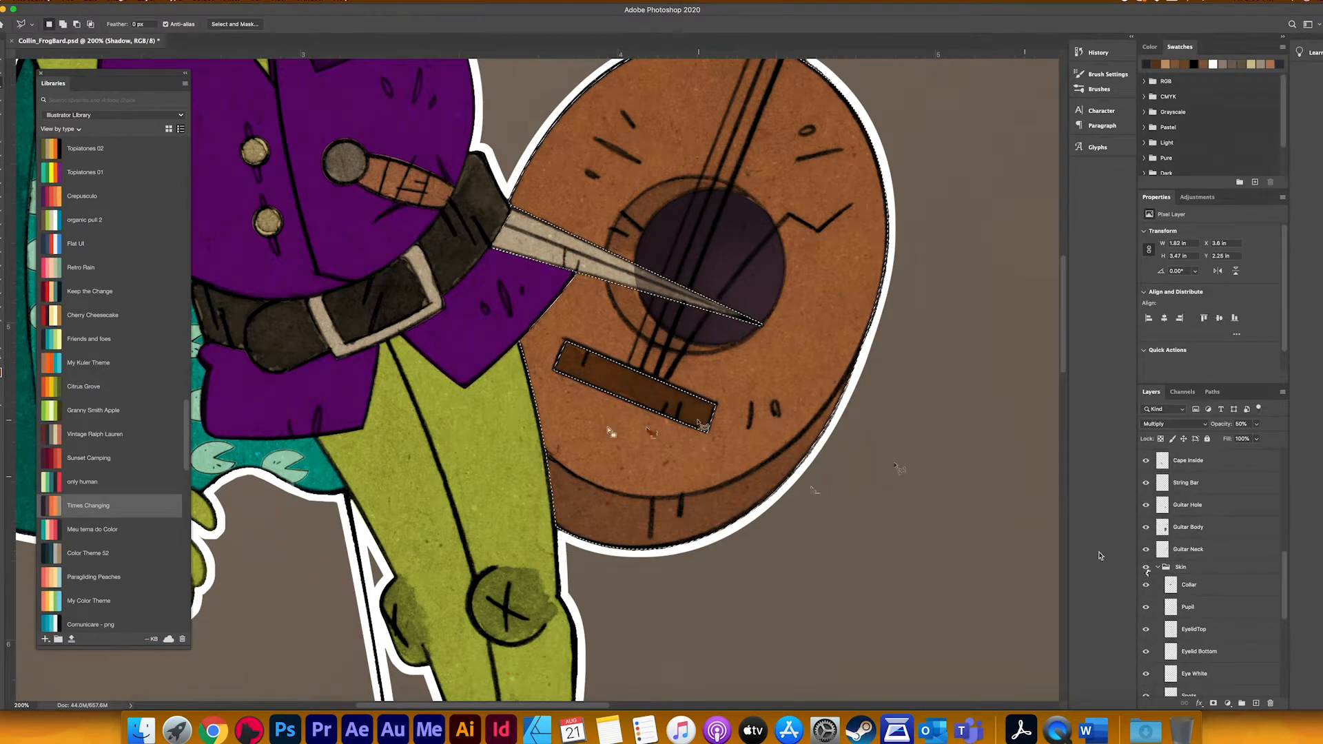
mouse_move(544, 447)
left_mouse_down()
mouse_move(599, 490)
mouse_move(694, 499)
mouse_move(764, 471)
mouse_move(830, 409)
mouse_move(866, 351)
mouse_move(857, 475)
left_mouse_up()
scroll(857, 474, "down", 3)
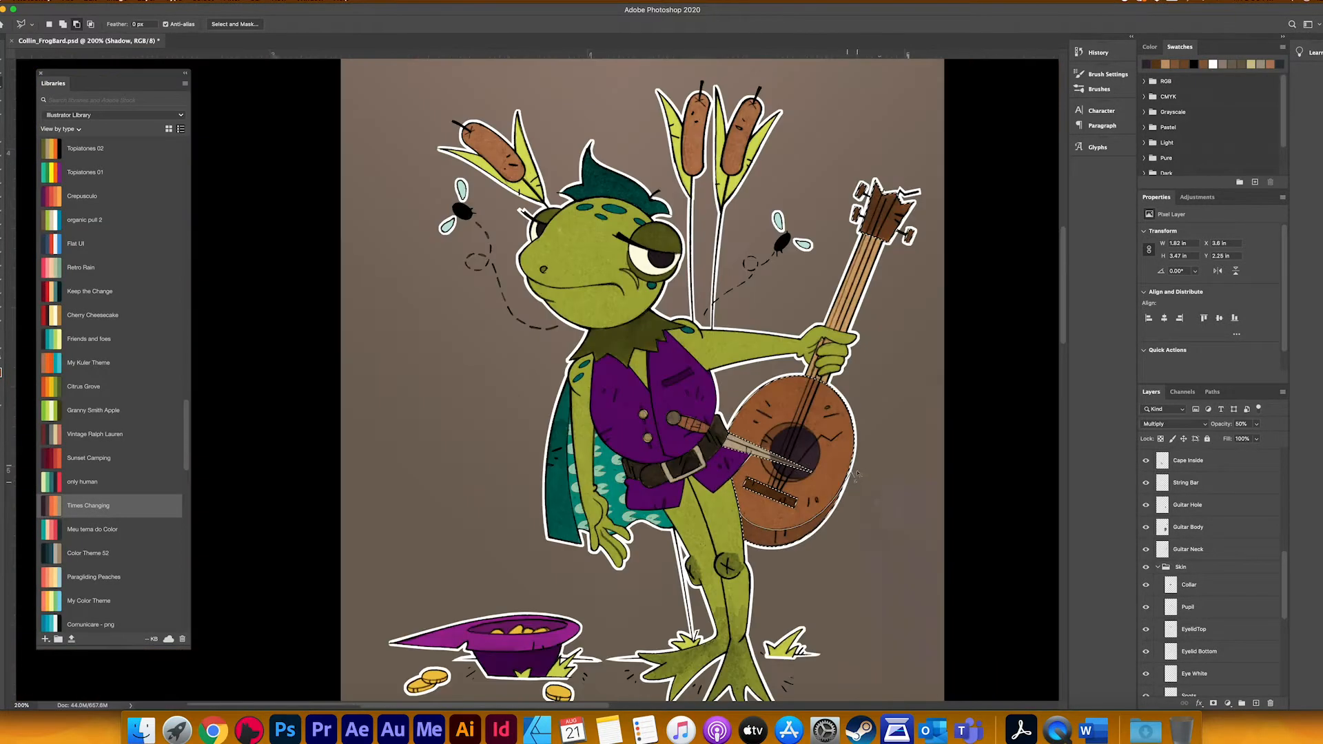
left_click(913, 382)
left_click(968, 164)
left_click(838, 117)
left_click(696, 423)
left_click(739, 513)
Step: Shade the selected lower side of the guitar body with an enlarged soft brush, then clear the selection
key("b")
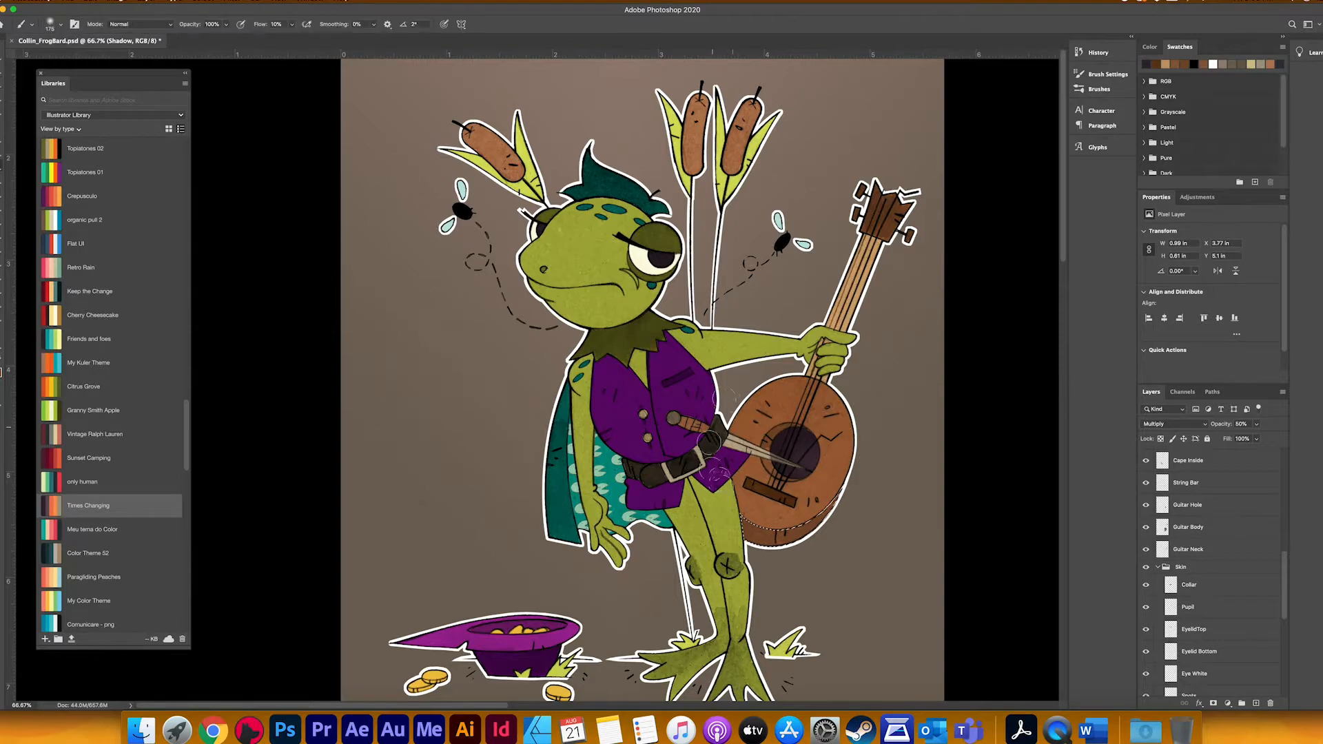
key("bracketright")
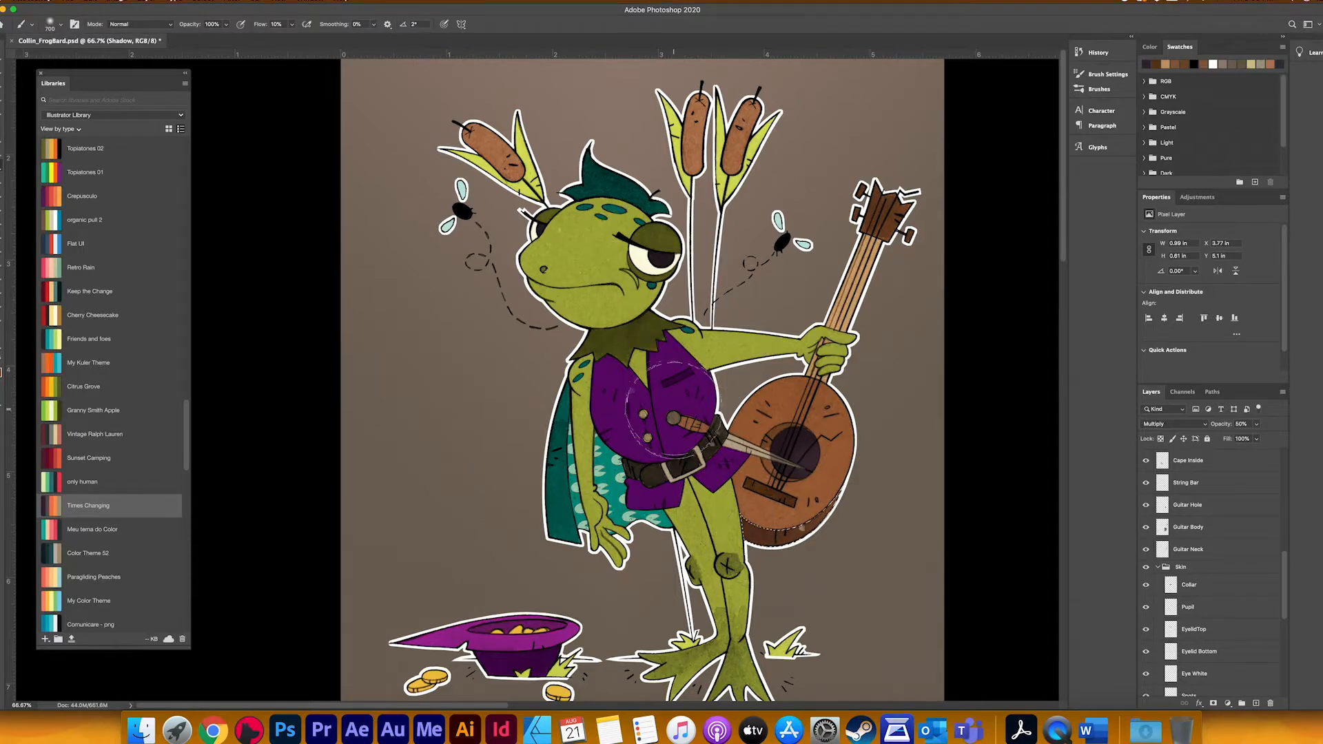
scroll(714, 372, "down", 2)
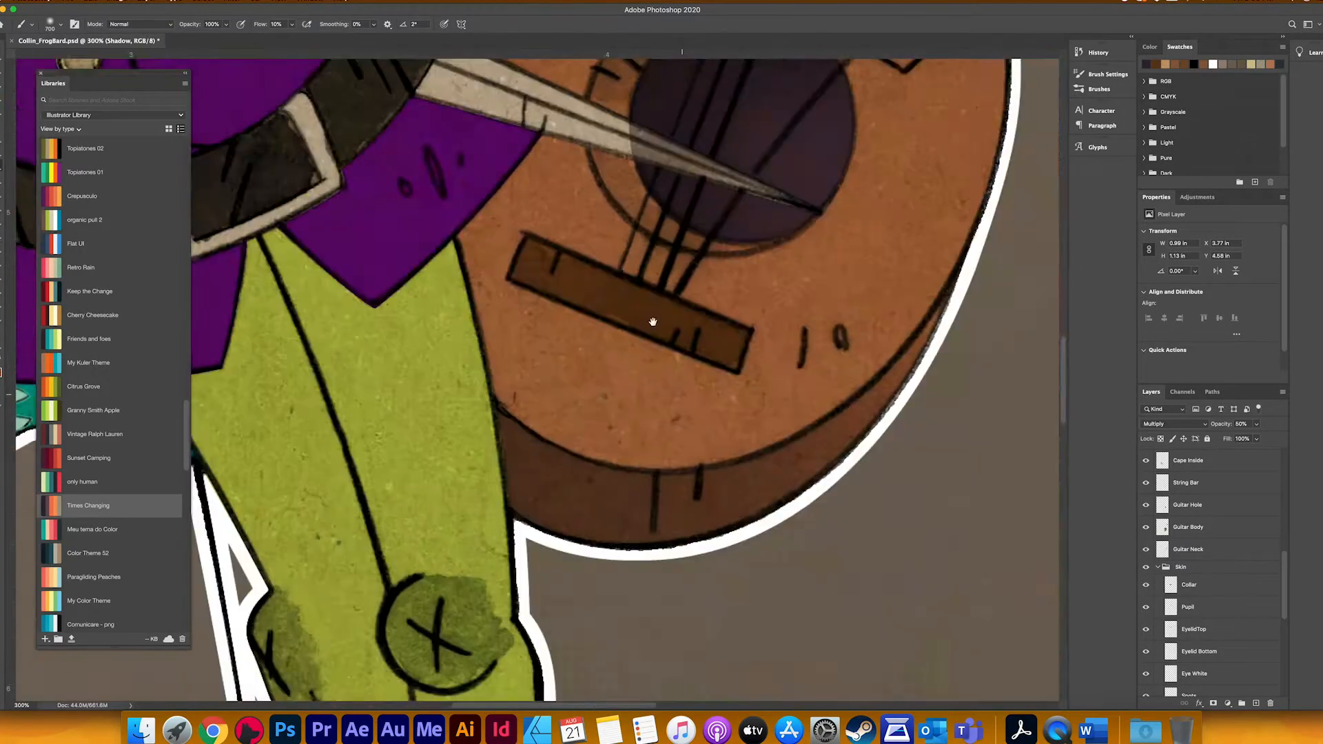
scroll(650, 319, "up", 3)
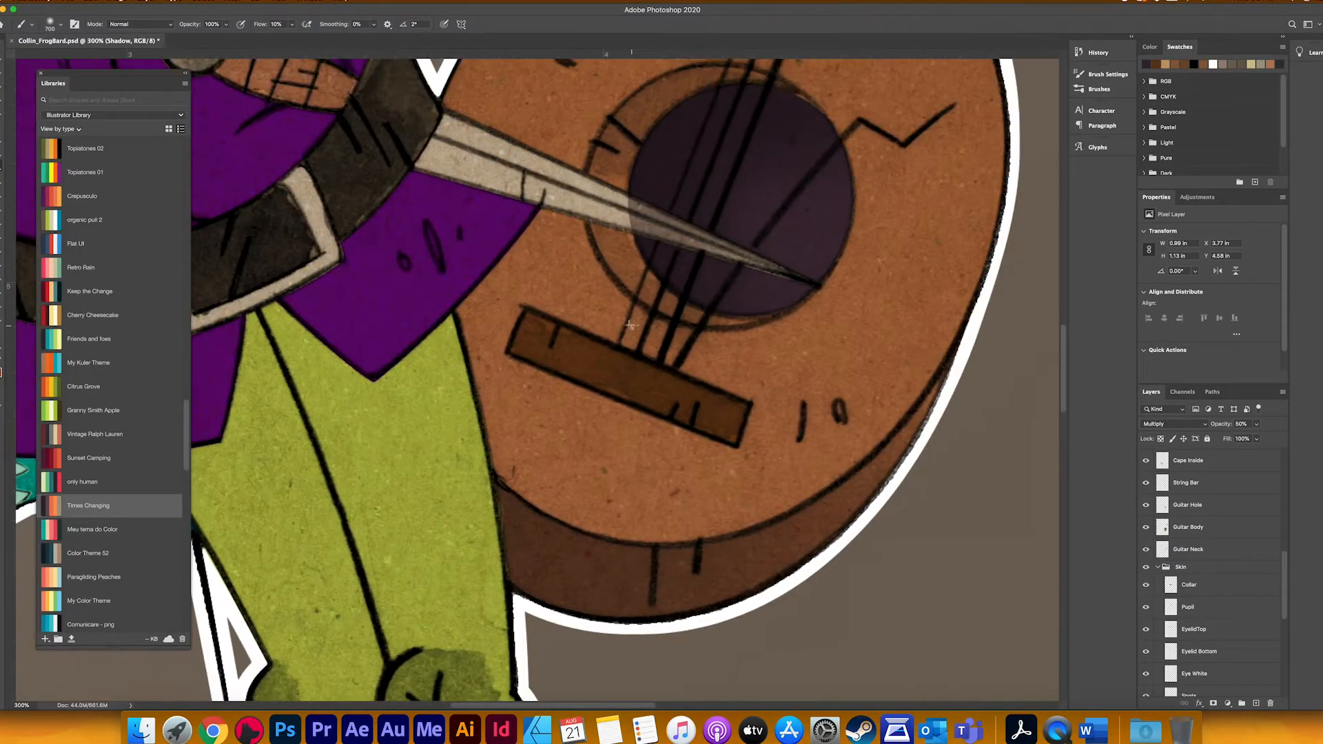
Step: Use the Sword Blade layer's outline as a selection to remove the sound-hole shadow from the blade
key("l")
scroll(1186, 548, "down", 3)
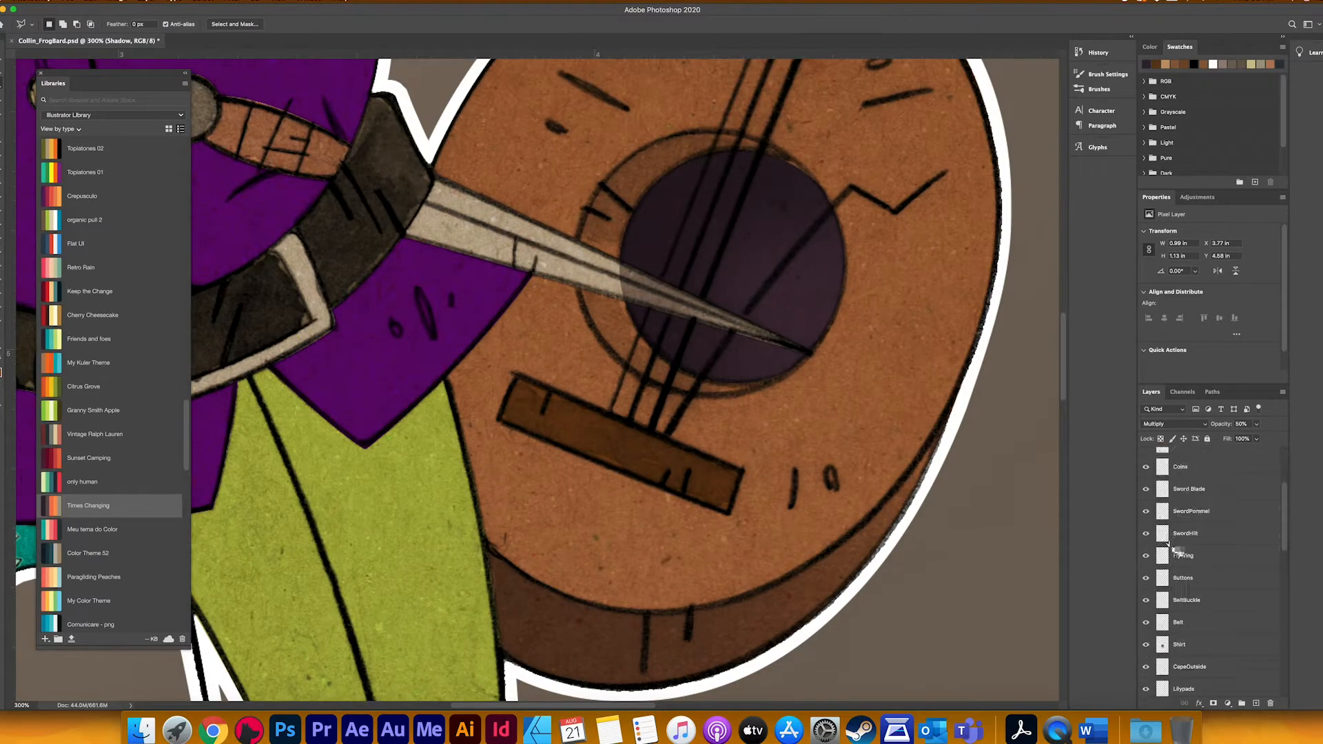
left_click(1162, 491, "super")
scroll(1164, 517, "up", 3)
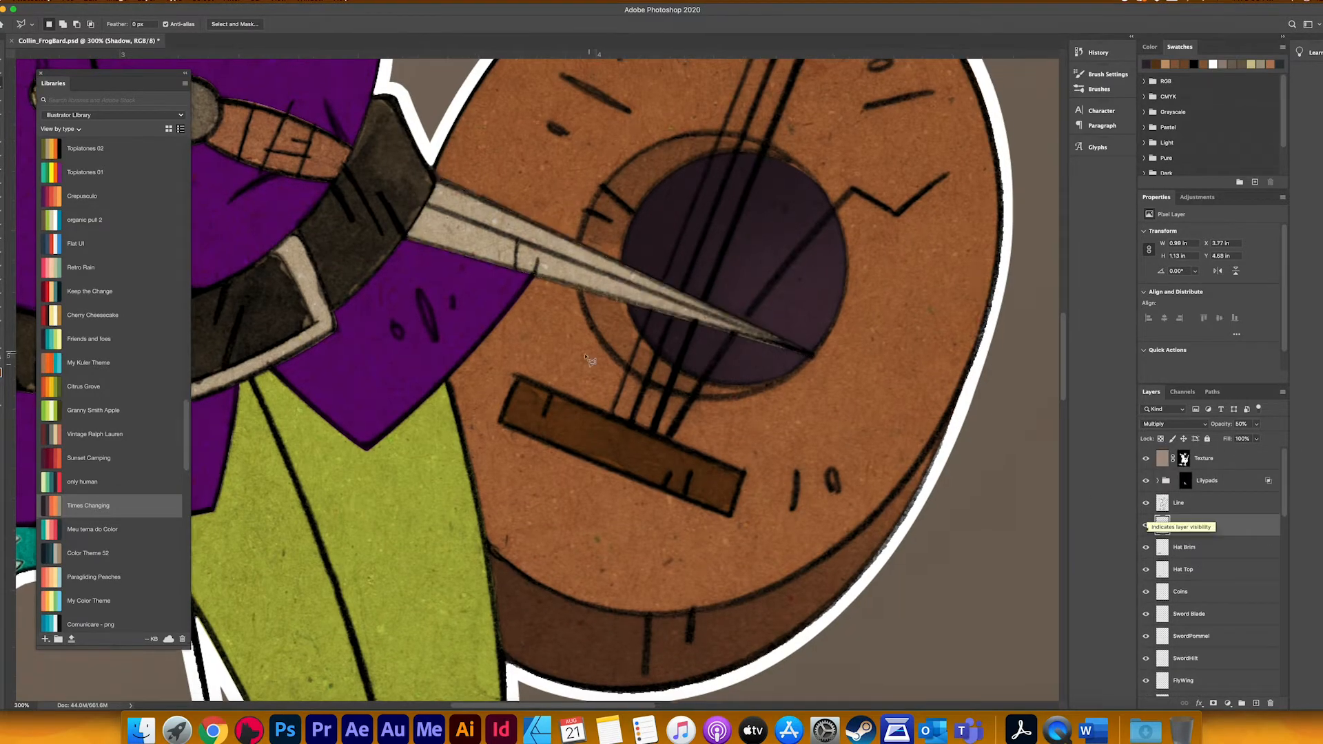
Step: Lasso the ring around the sound hole above and below the blade, excluding the Guitar Hole area from the selection
left_click_drag(606, 315, 649, 396)
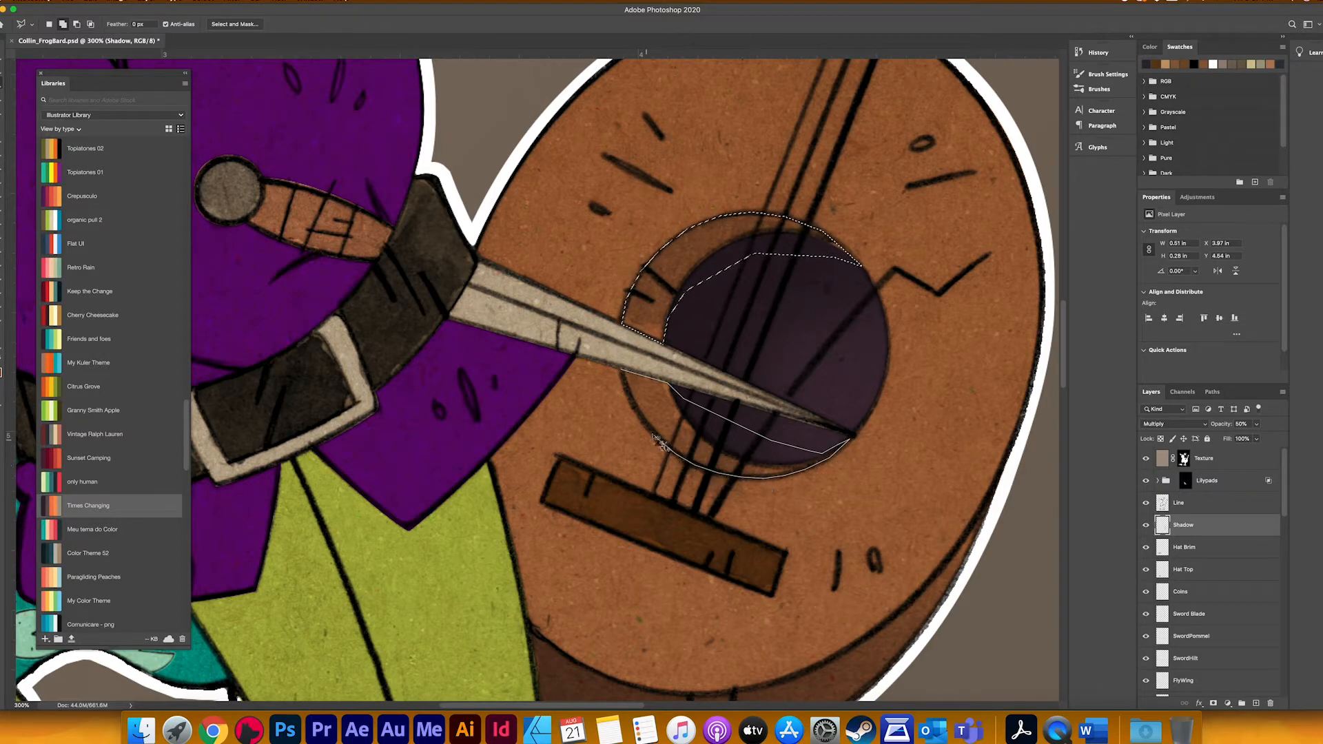
scroll(1228, 579, "down", 6)
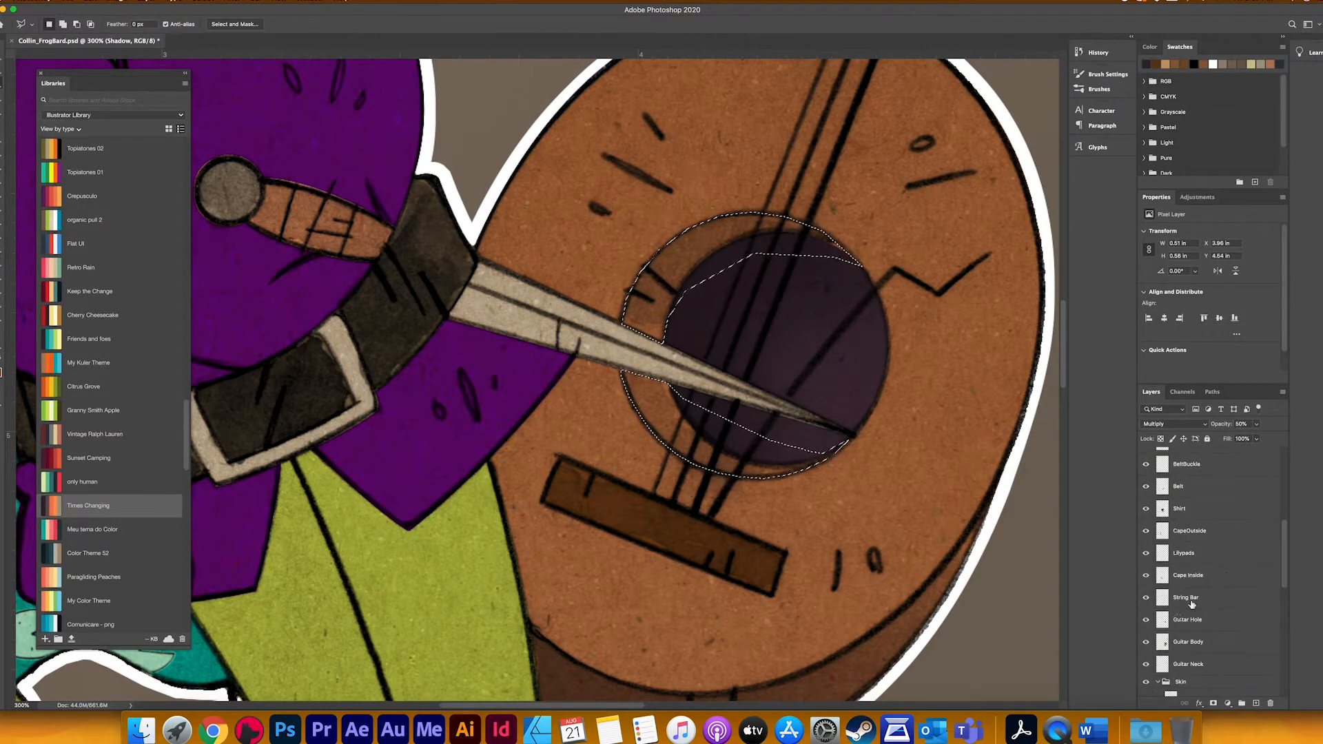
left_click(1163, 620, "alt+super")
Step: Shade the selected ring around the sound hole with a smaller soft brush
key("b")
key("bracketleft")
key("bracketleft")
key("bracketleft")
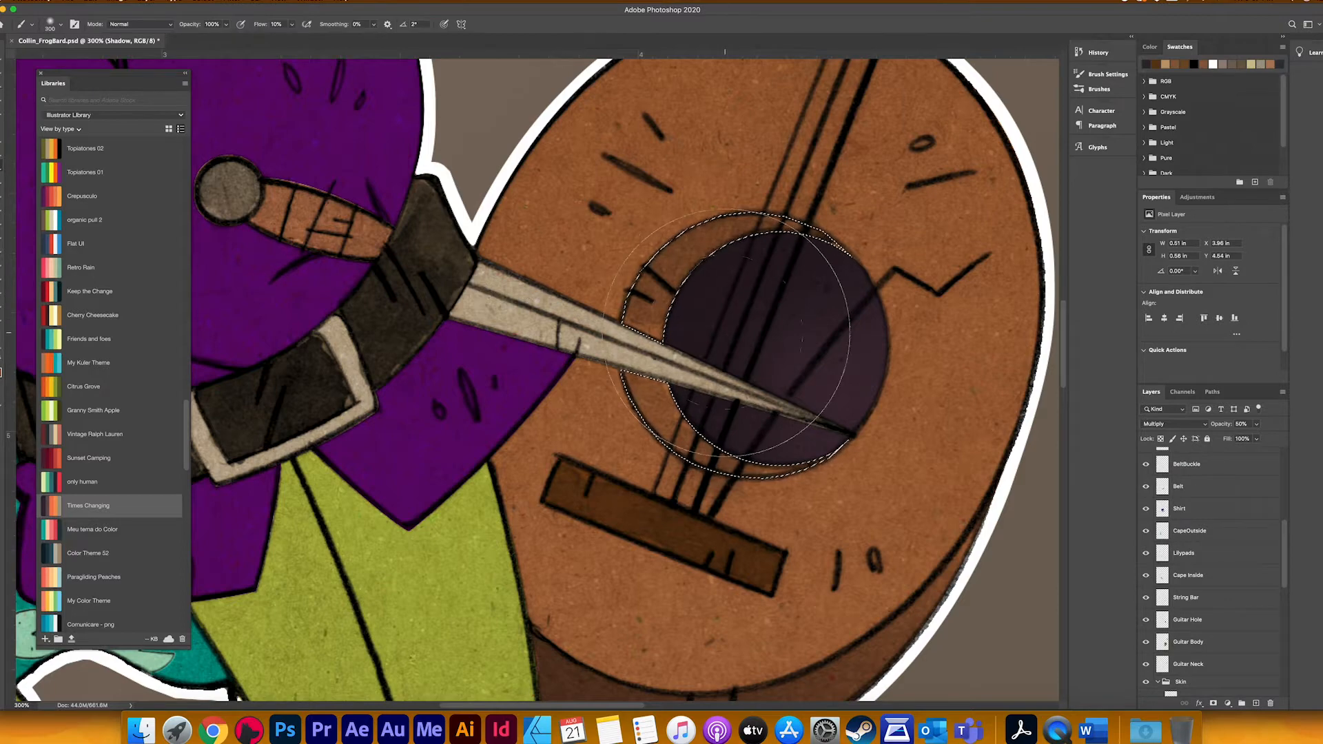
mouse_move(726, 338)
left_mouse_down()
mouse_move(732, 275)
mouse_move(643, 275)
mouse_move(721, 278)
left_mouse_up()
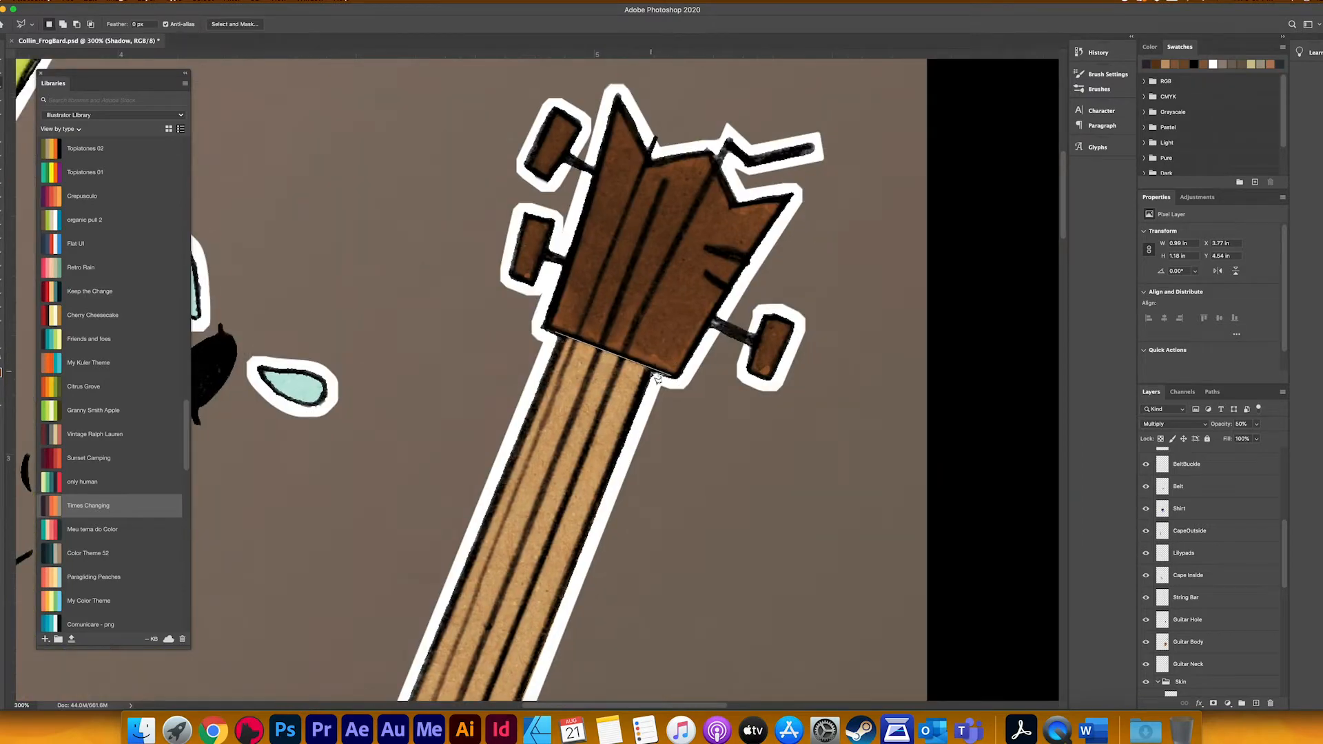
Step: Shade the lassoed strip of the guitar neck just below the headstock with the brush
key("b")
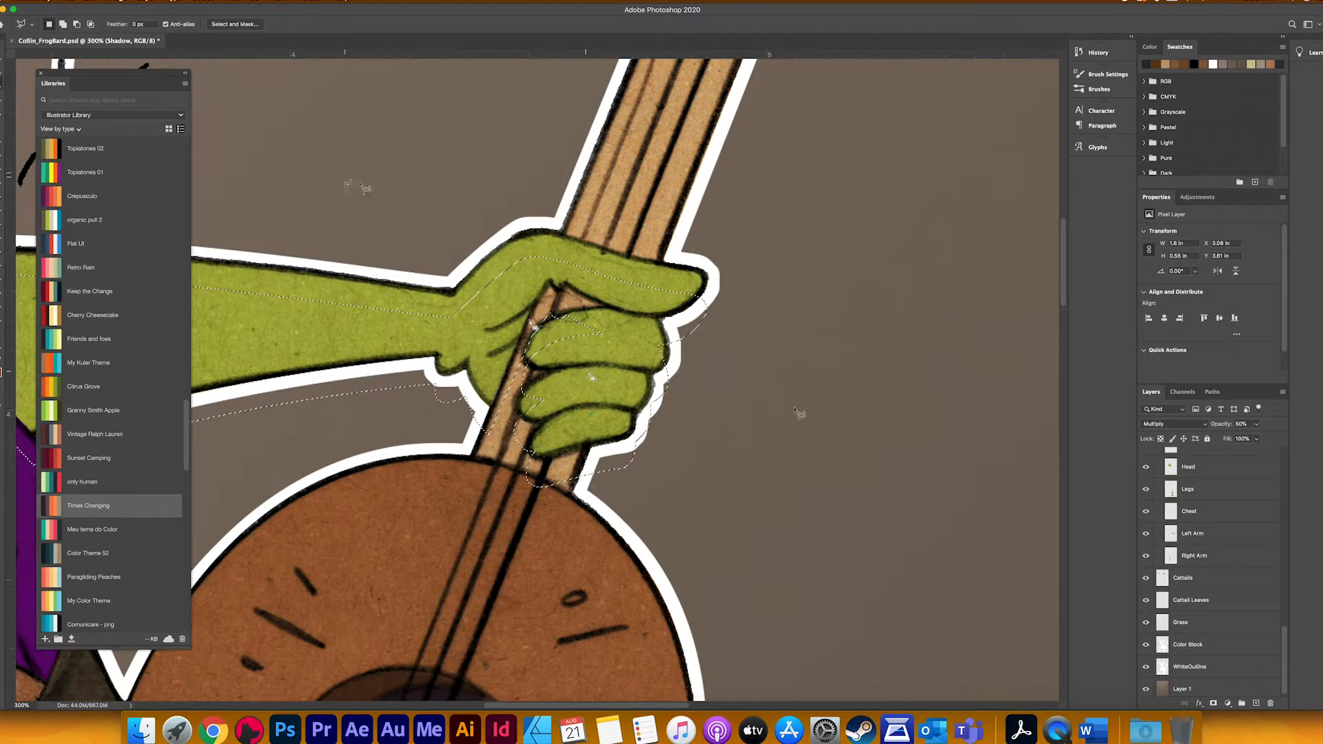
Step: Lasso the arm and outer fingers out of the offset arm selection, keeping only the part over the guitar neck
scroll(1211, 556, "up", 8)
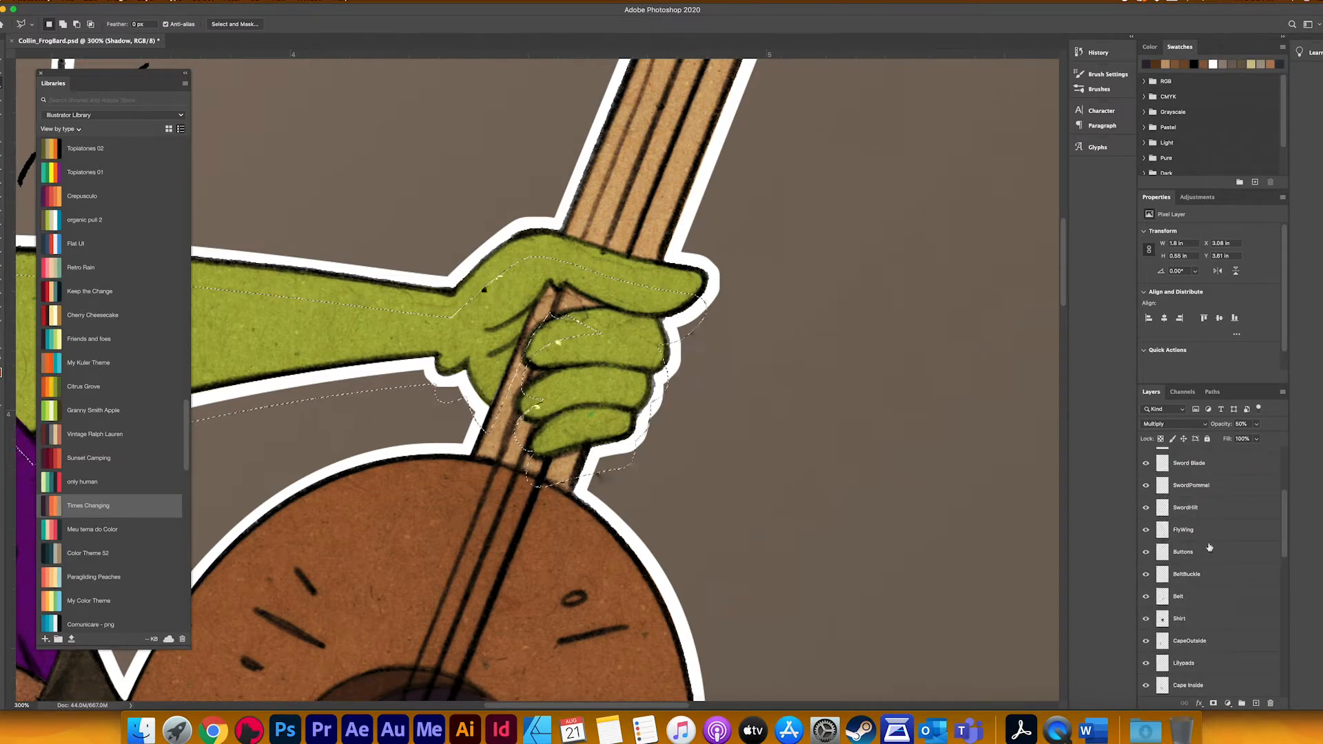
scroll(1206, 544, "up", 4)
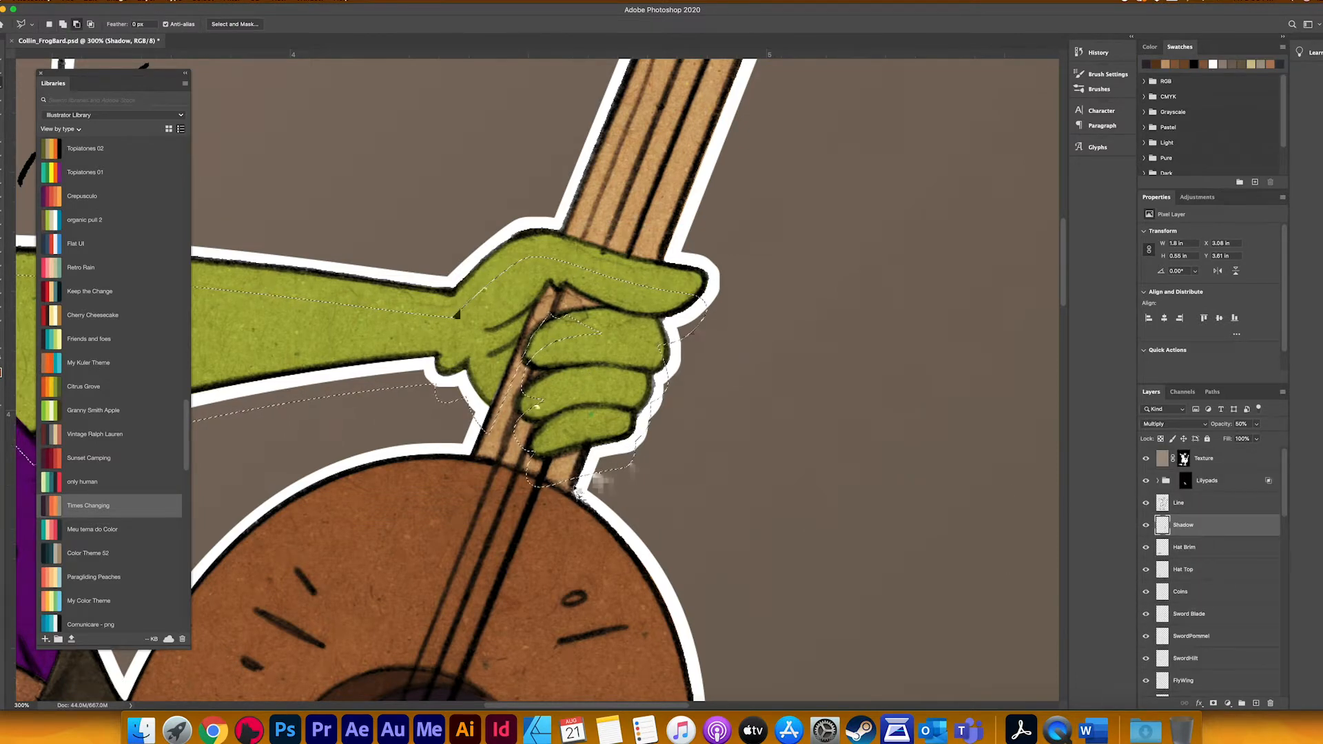
left_click(574, 490, "alt")
left_click(679, 212)
left_click(574, 200)
left_click(474, 457)
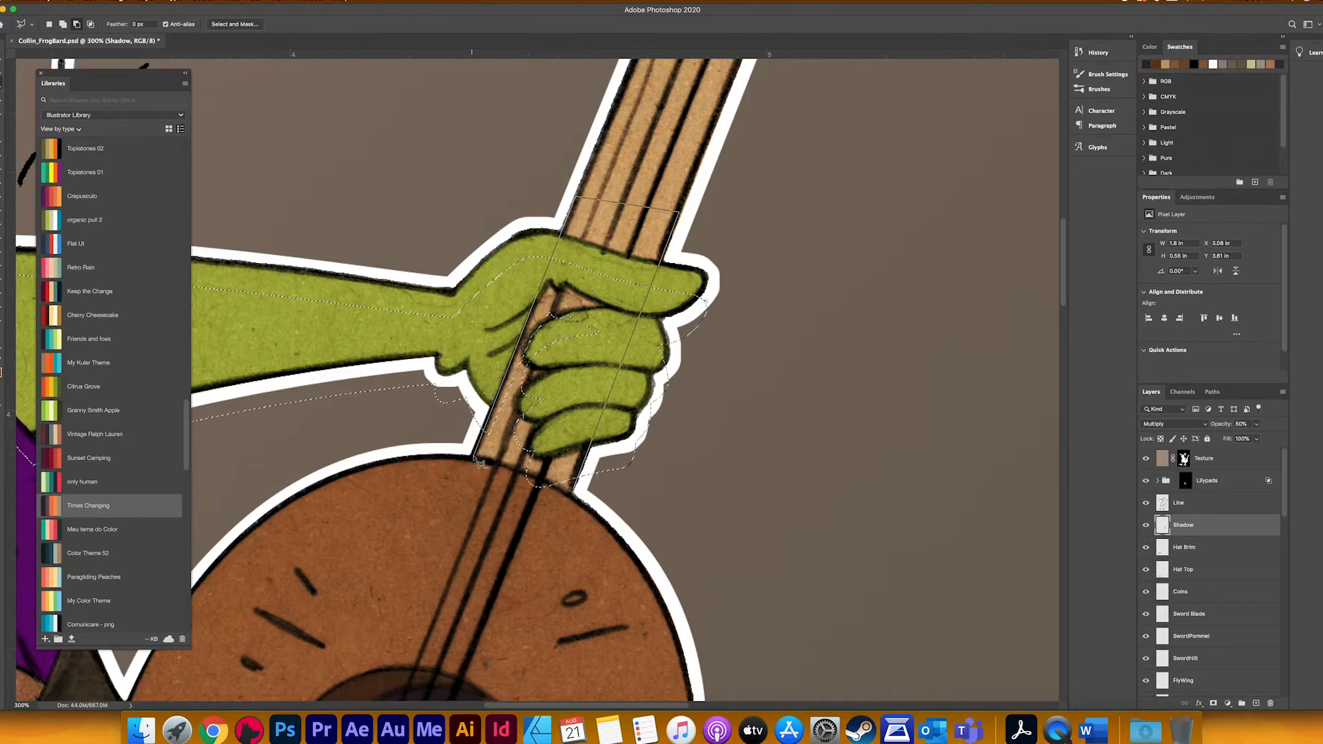
left_click_drag(354, 452, 728, 439)
left_click_drag(432, 525, 517, 561)
left_click(291, 371)
left_click(253, 235)
left_click(346, 168)
left_click(536, 190)
left_click(846, 249)
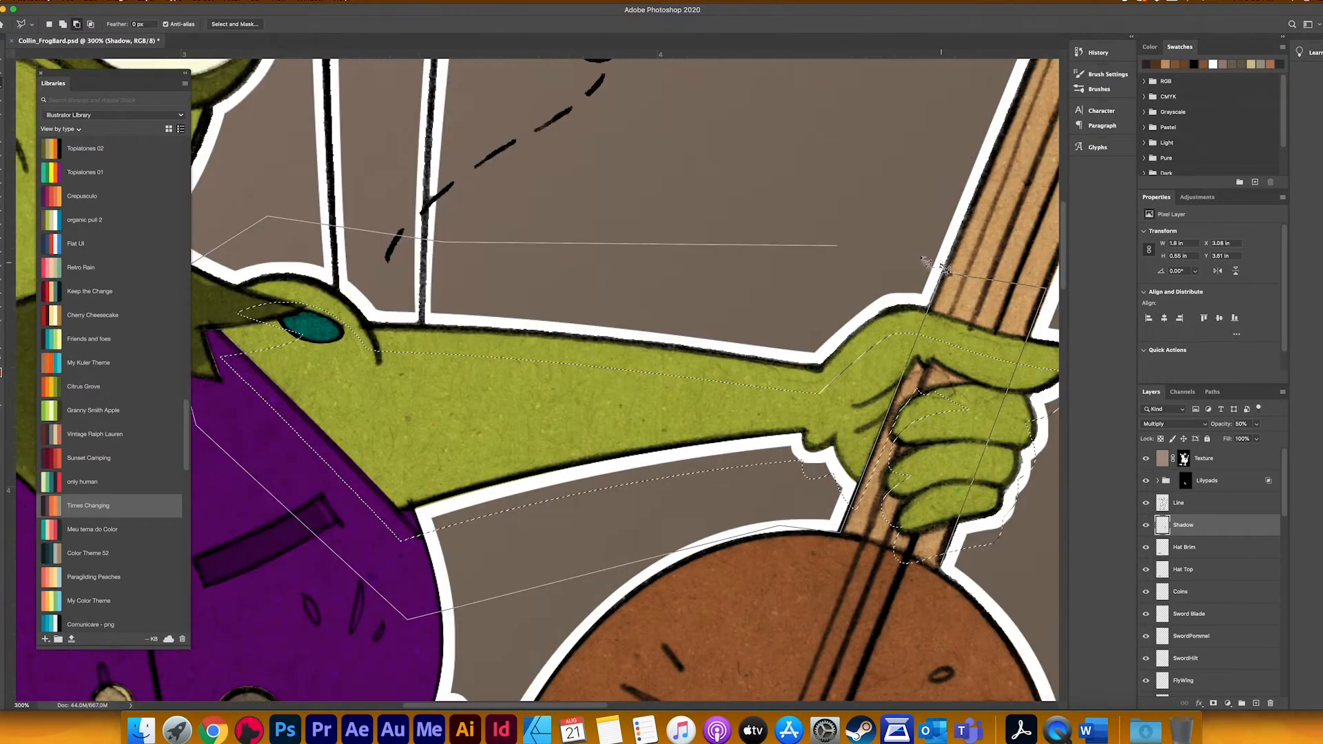
left_click_drag(931, 266, 896, 257)
left_click(939, 221)
double_click(895, 564)
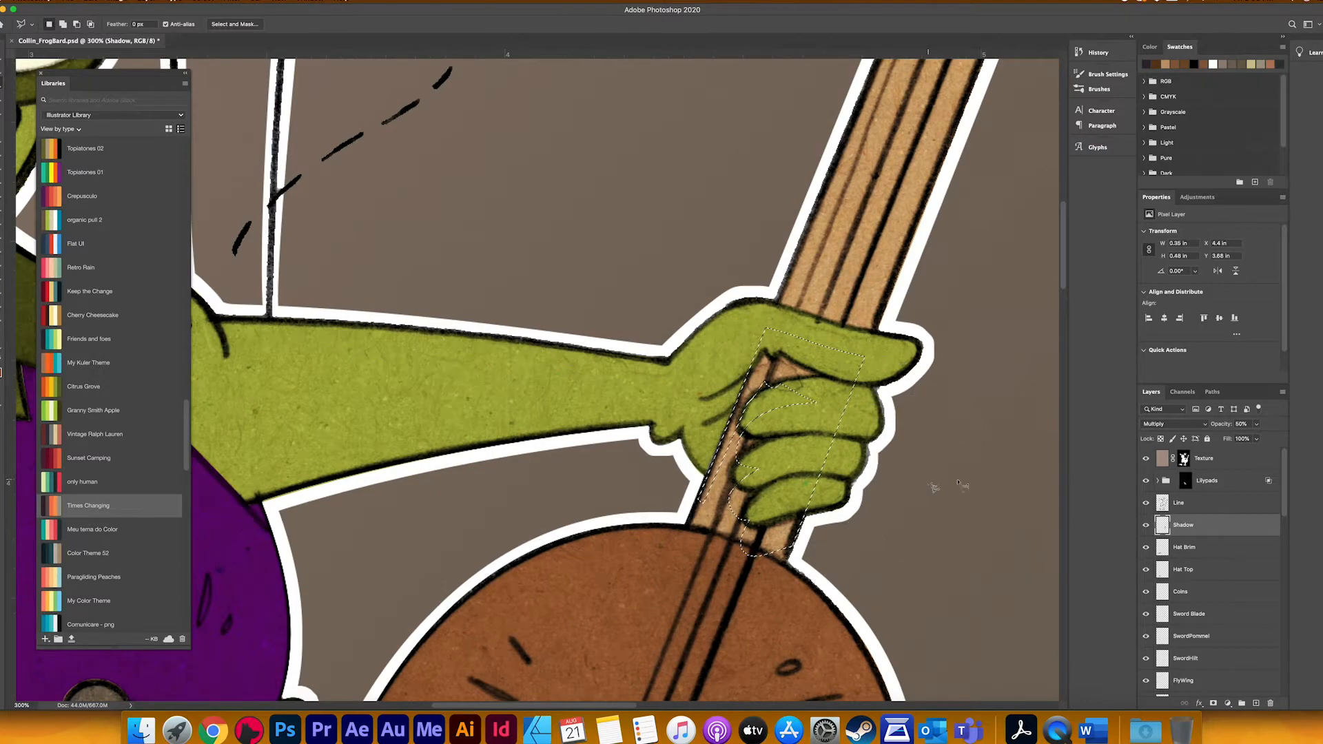
Step: Exclude the Left Arm shape from the selection, shade the guitar neck around the fingers, and clear the selection
scroll(1172, 538, "down", 10)
left_click(1172, 537, "alt+super")
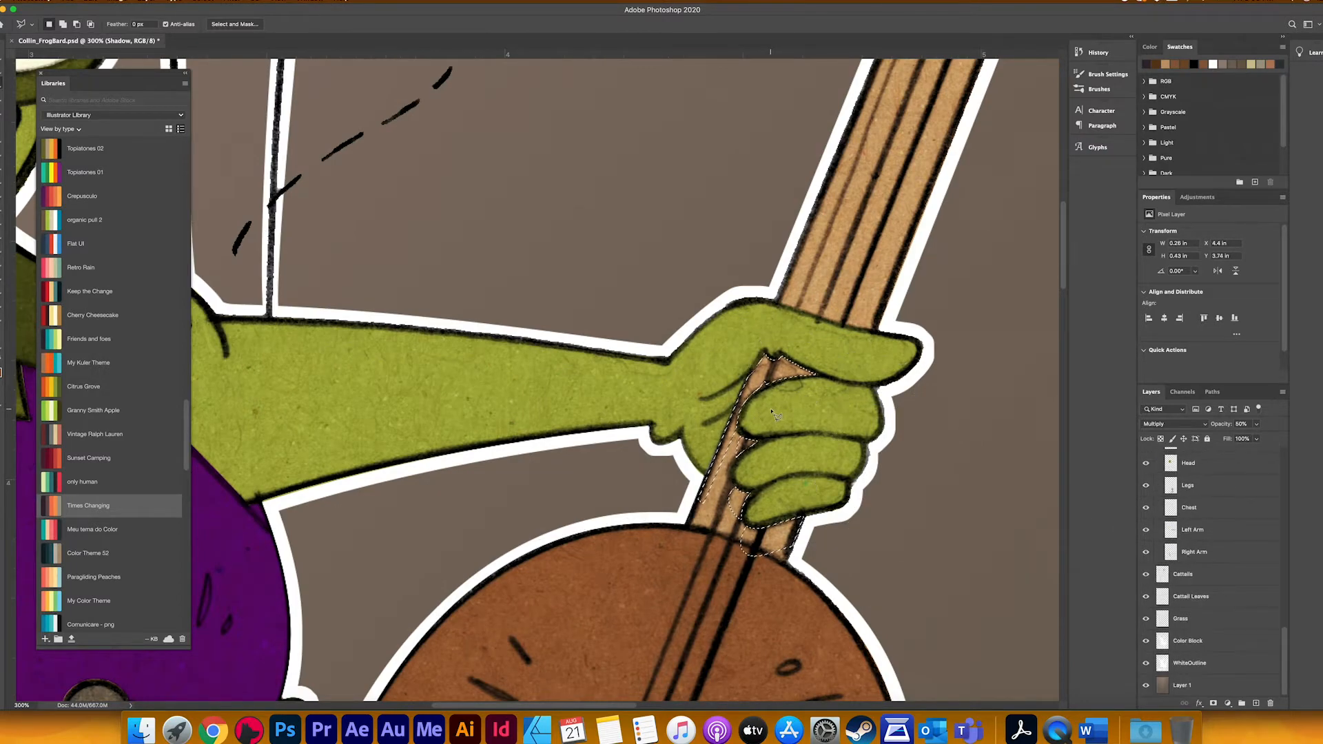
key("b")
left_click_drag(744, 441, 720, 386)
mouse_move(772, 335)
left_mouse_down()
mouse_move(766, 476)
mouse_move(793, 469)
left_mouse_up()
key("super+d")
left_click_drag(853, 409, 748, 390)
key("e")
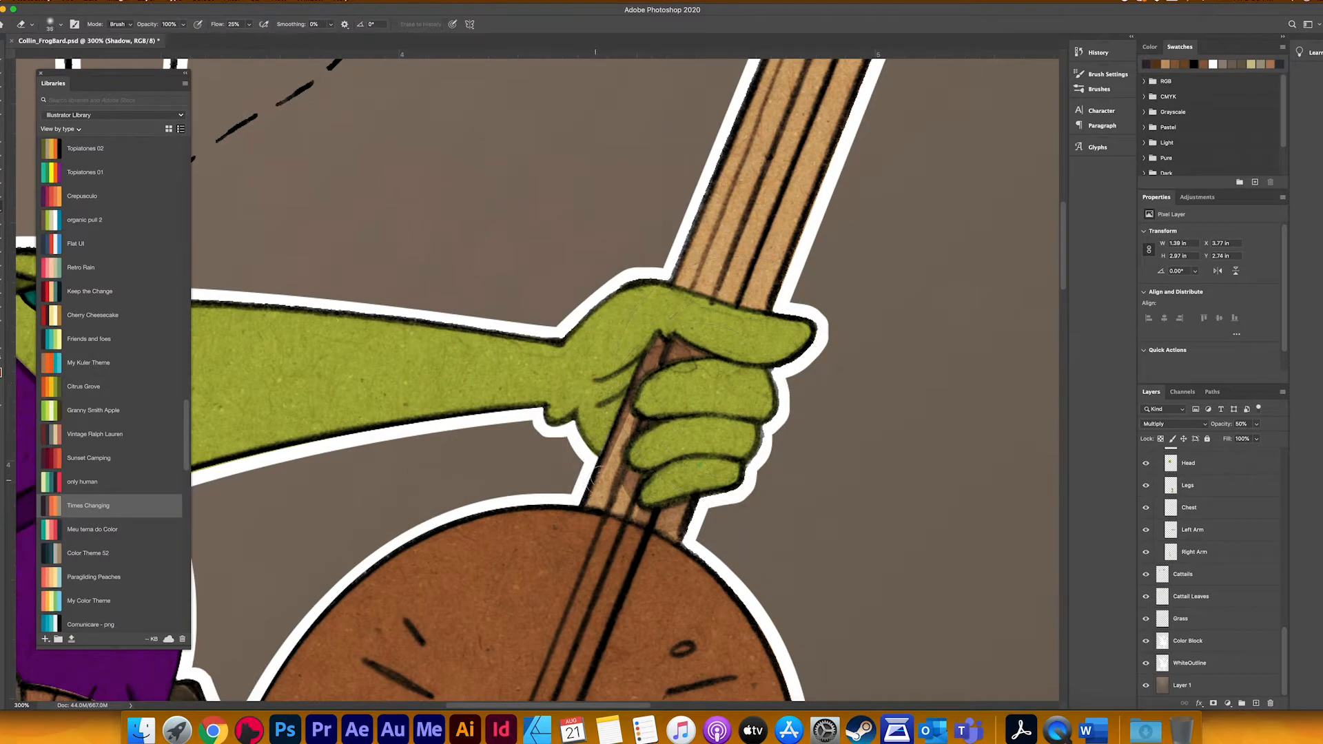
Step: Lasso the palm crease beside the guitar neck and shade it with the soft brush
key("l")
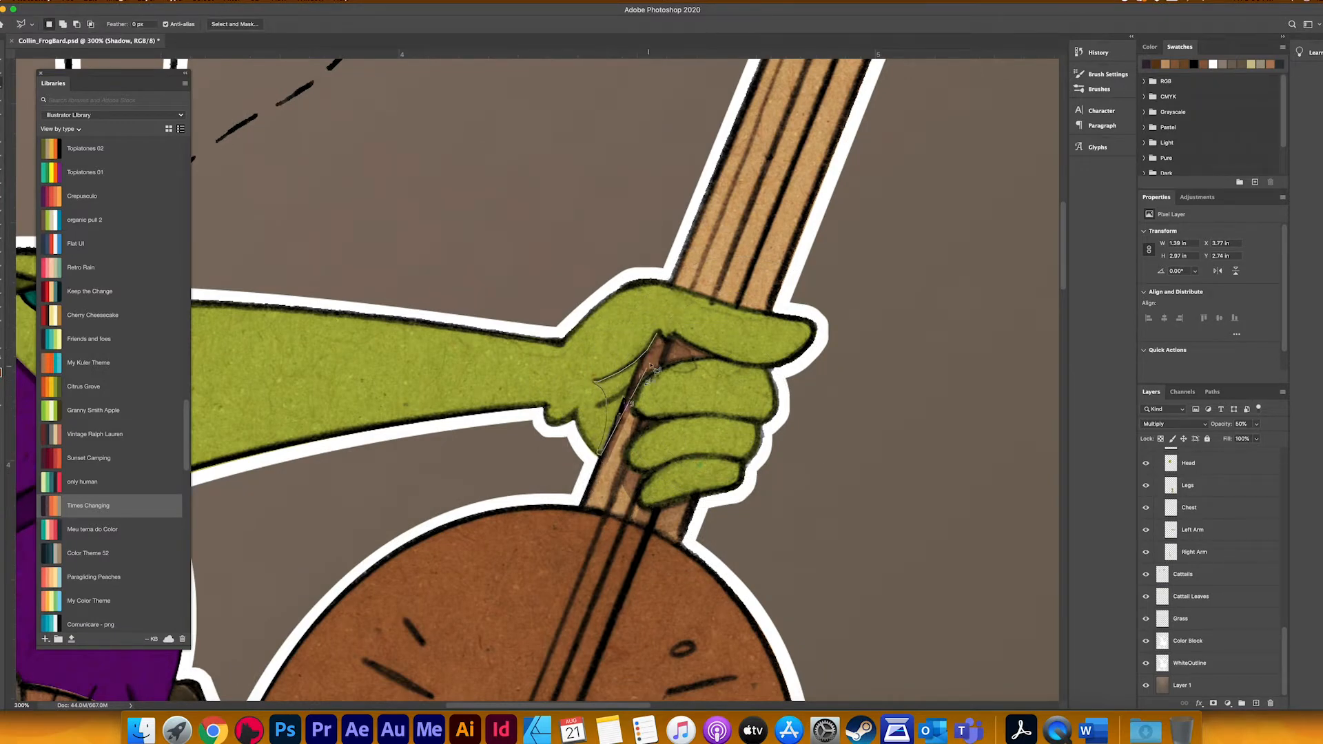
left_click_drag(651, 366, 658, 337)
key("b")
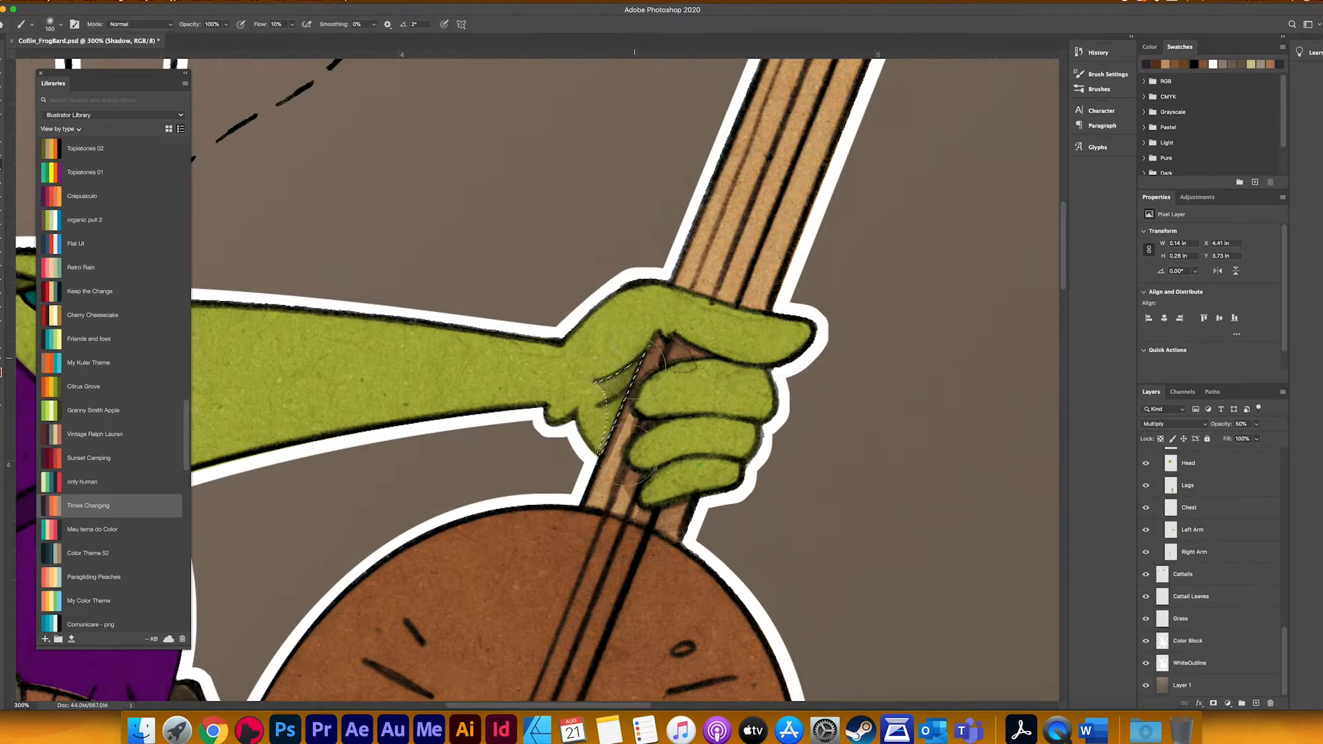
mouse_move(634, 451)
left_mouse_down()
mouse_move(633, 420)
mouse_move(652, 355)
left_mouse_up()
scroll(626, 323, "left", 10)
Step: Lasso a strip along the underside of the outstretched arm from the vest to the hand
key("l")
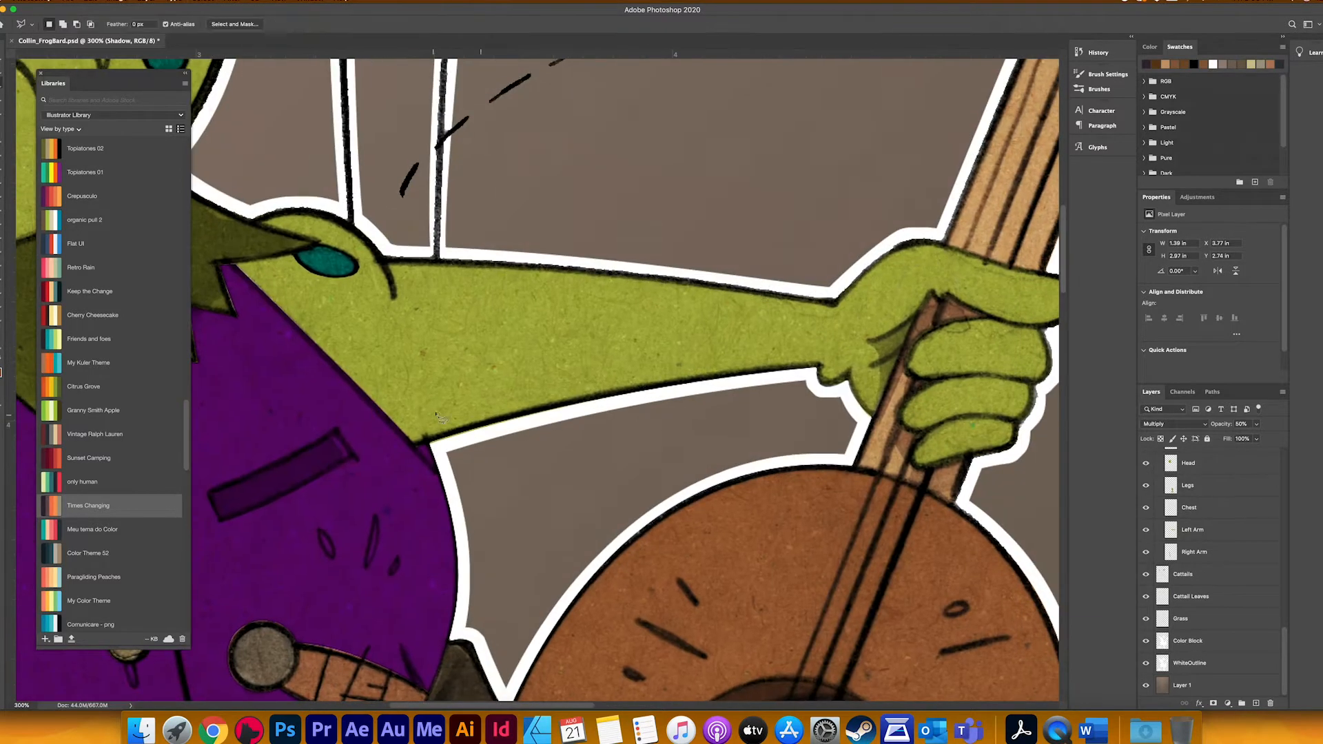
left_click_drag(377, 407, 662, 366)
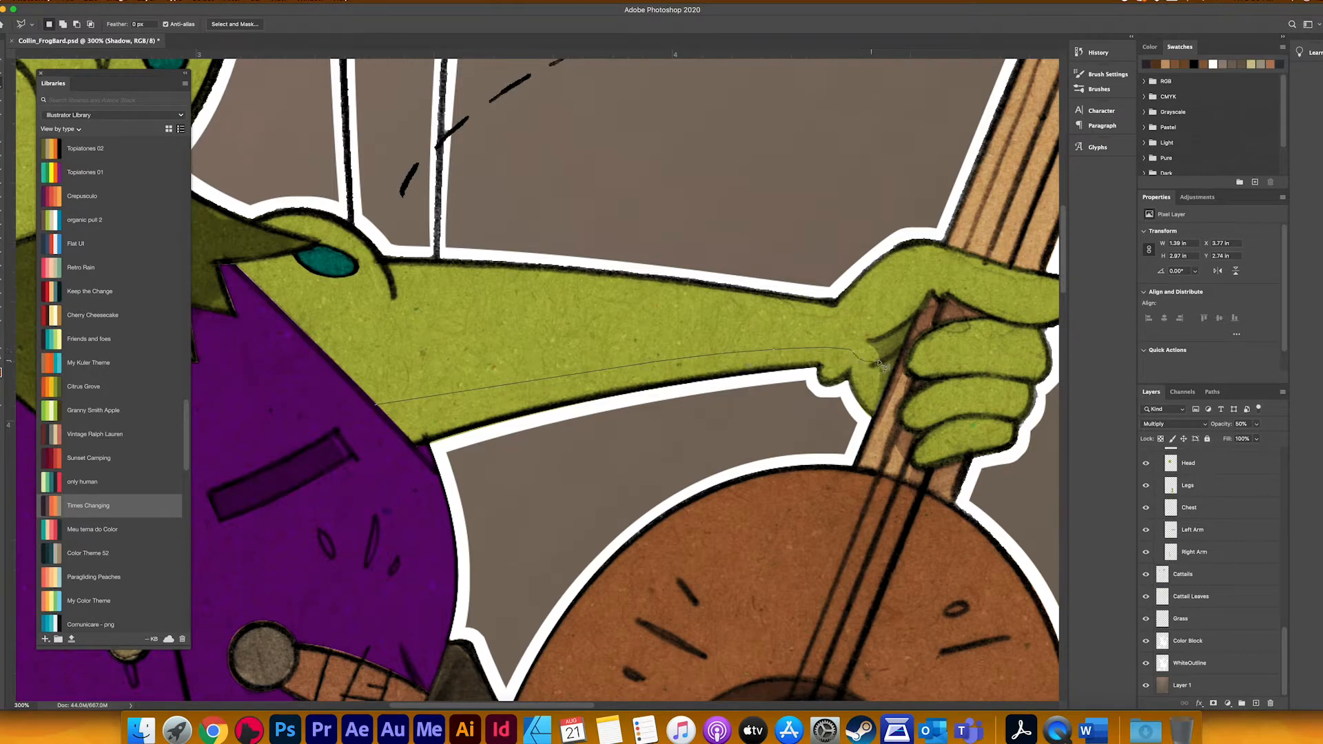
mouse_move(877, 419)
left_mouse_down()
mouse_move(448, 476)
mouse_move(372, 423)
left_mouse_up()
left_click(439, 476)
Step: Trim the parts outside the arm from the selection and shade the arm's underside with a large soft brush
left_click(428, 441)
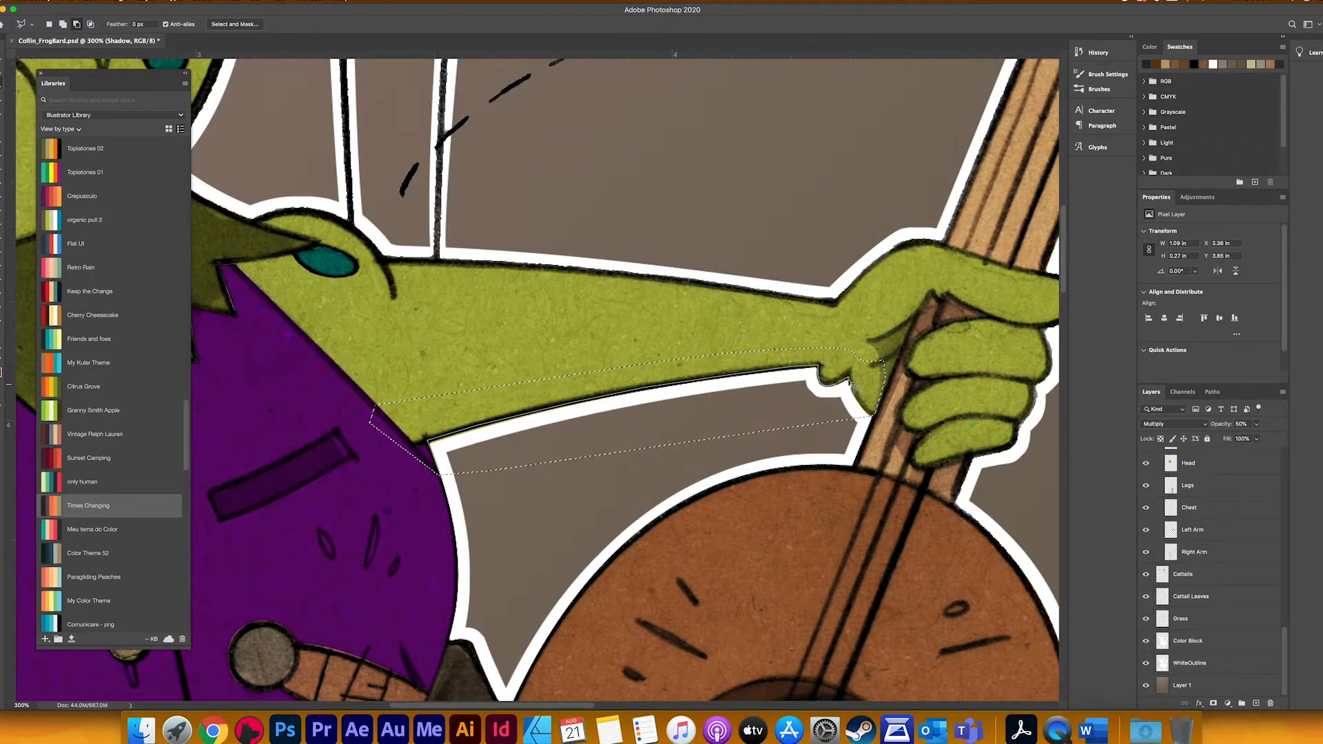
left_click(857, 452)
double_click(424, 521)
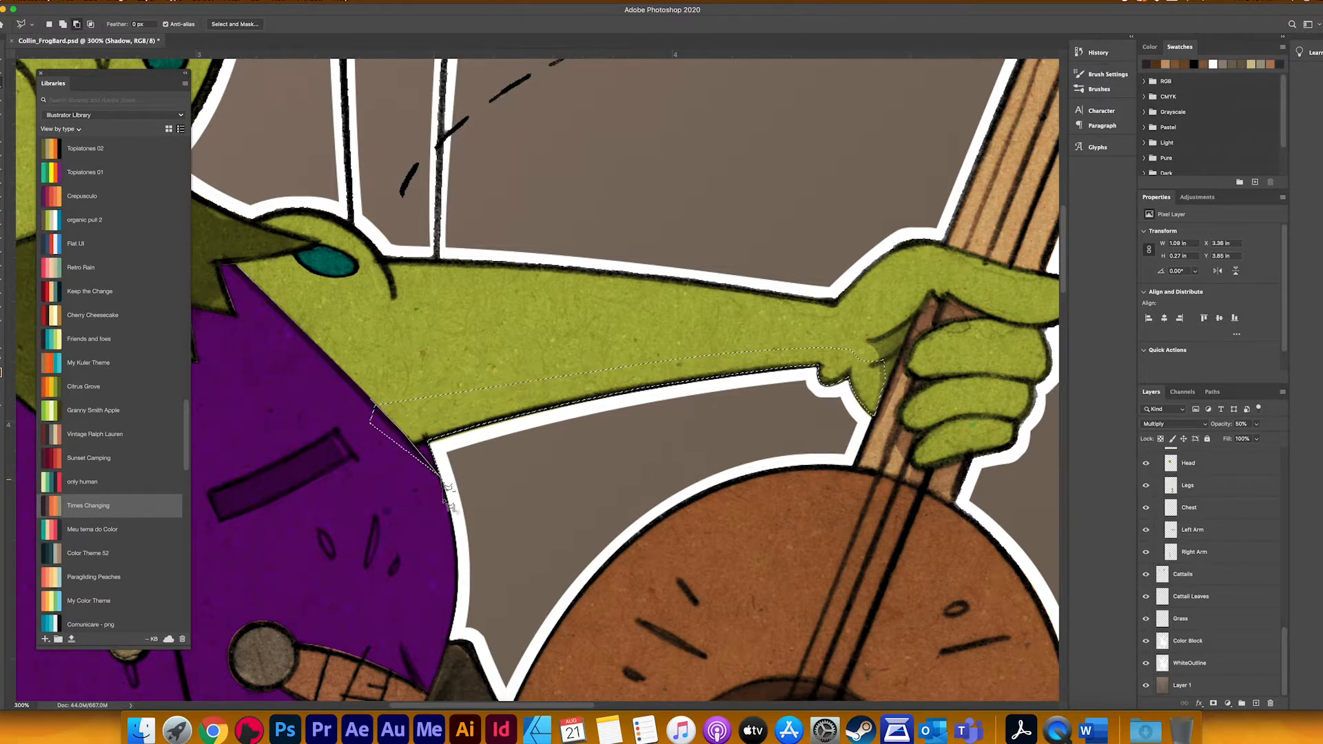
key("b")
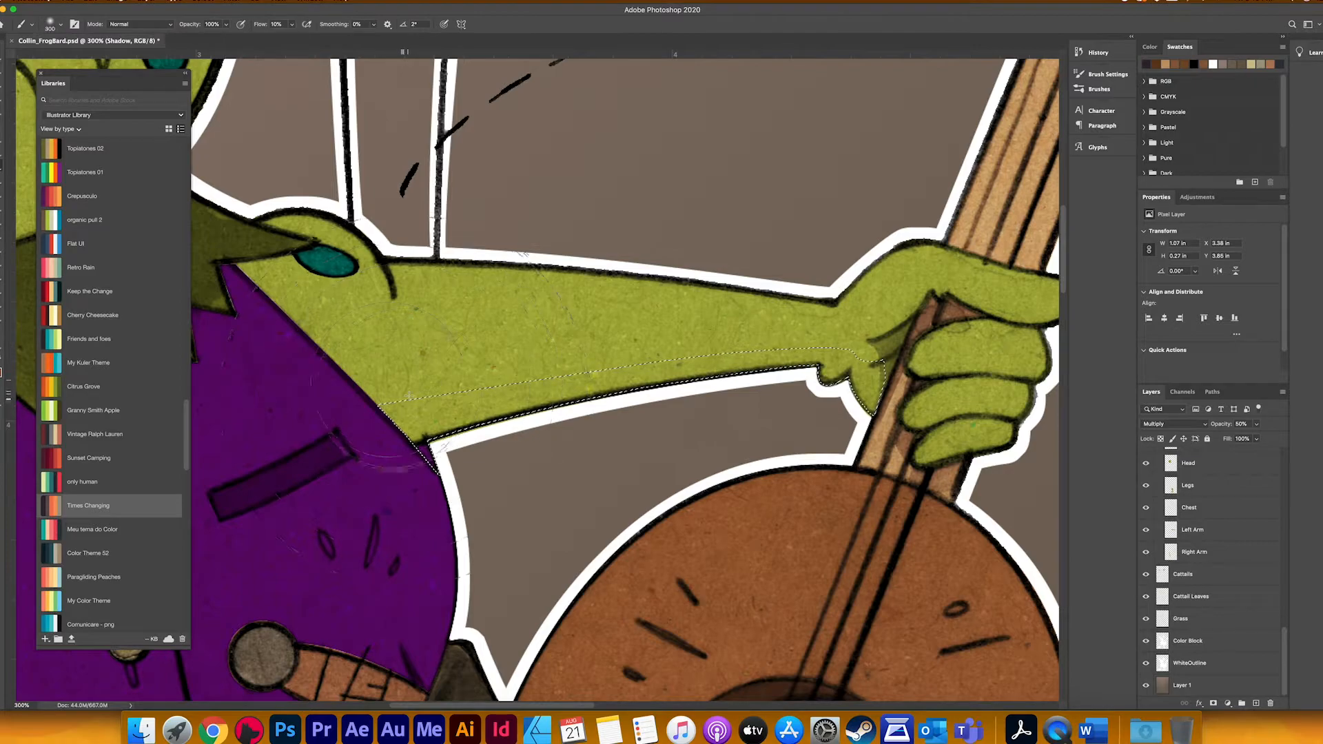
mouse_move(406, 428)
left_mouse_down()
mouse_move(777, 377)
mouse_move(867, 387)
left_mouse_up()
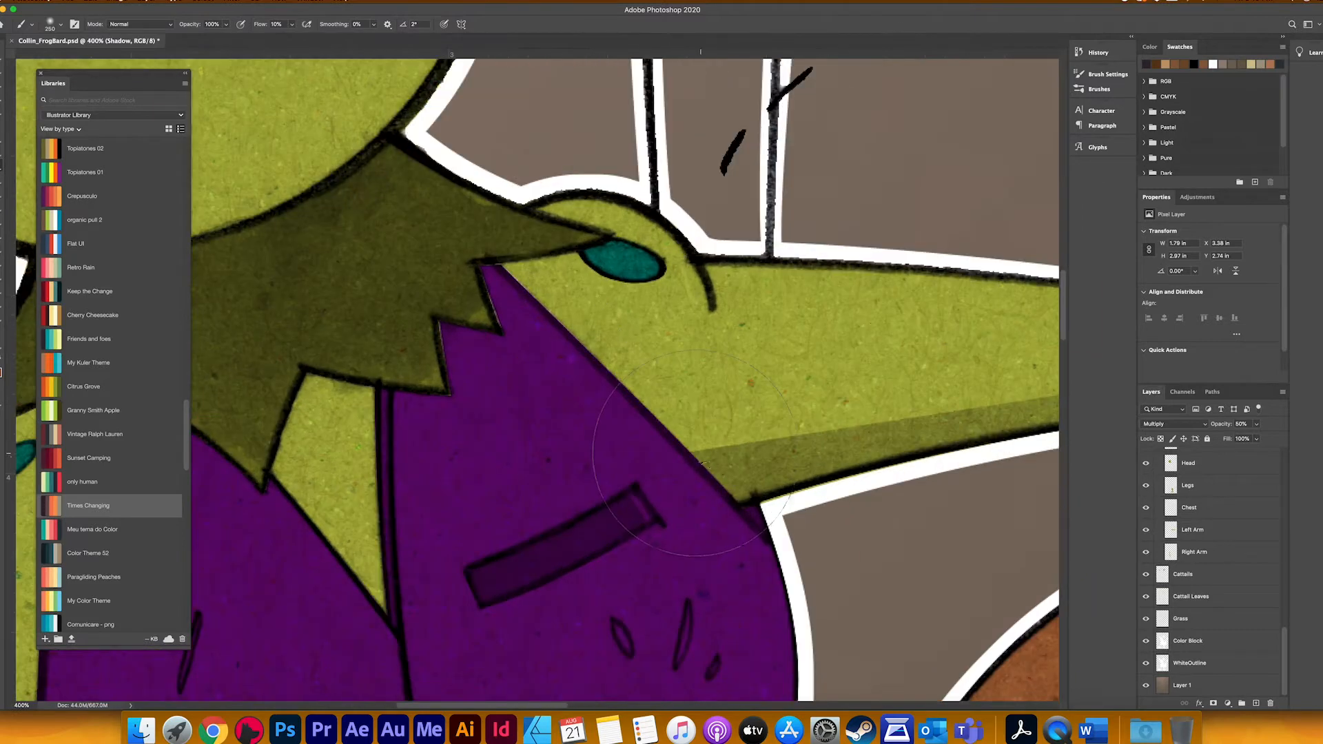
Step: Lasso a strip of skin along the vest edge up to the collar, shade it, and clear the selection
key("l")
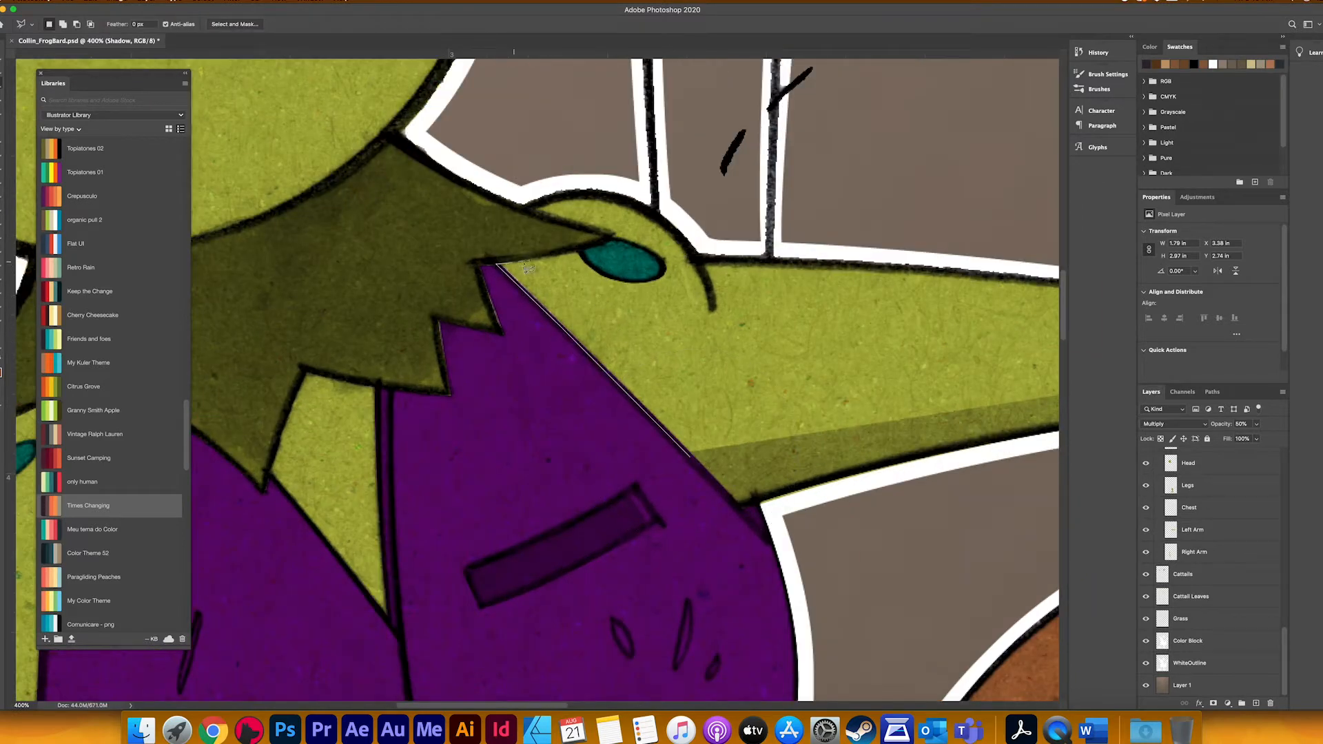
left_click(703, 455)
left_click(691, 457)
key("b")
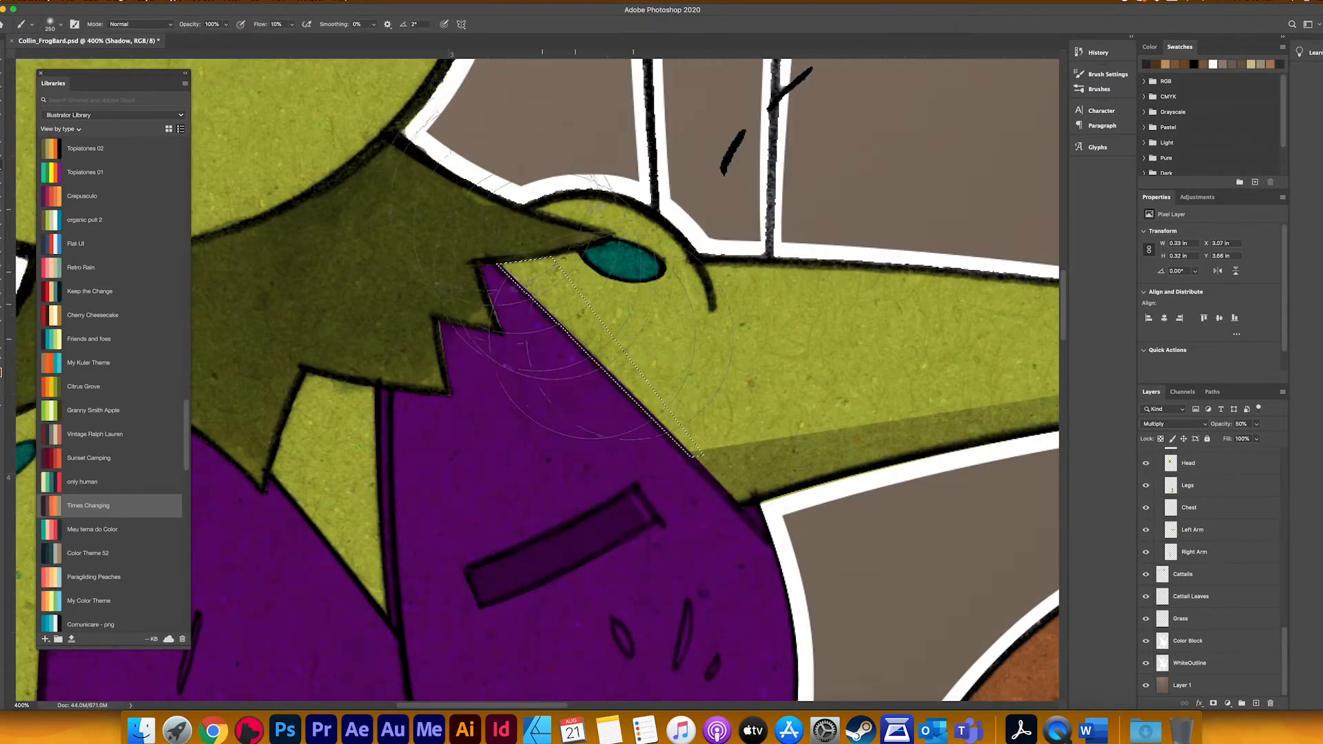
left_click_drag(544, 283, 673, 513)
key("super+d")
Step: Reduce the brush size and touch up the corner where the two arm shadows meet
key("super+minus")
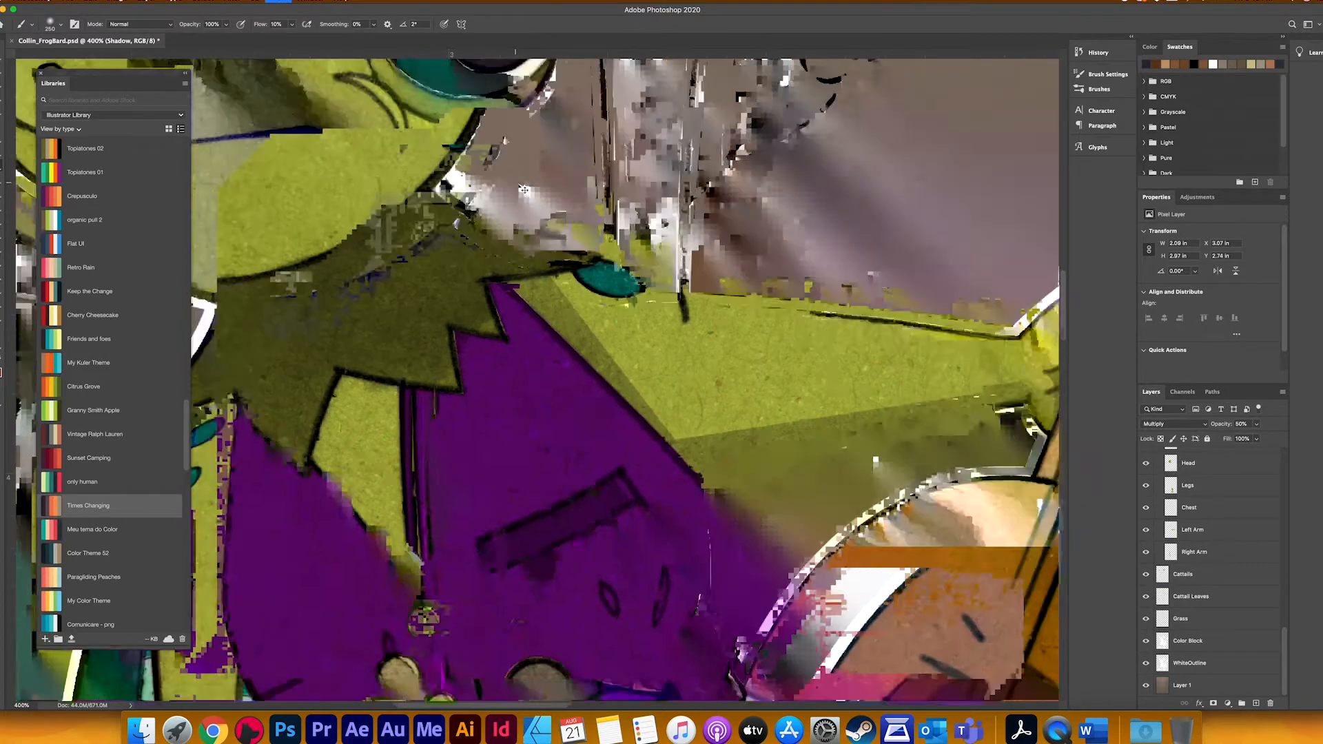
key("super+equal")
key("super+equal")
key("super+equal")
key("bracketleft")
key("bracketleft")
key("bracketleft")
key("bracketleft")
key("bracketleft")
key("bracketleft")
key("bracketleft")
key("bracketleft")
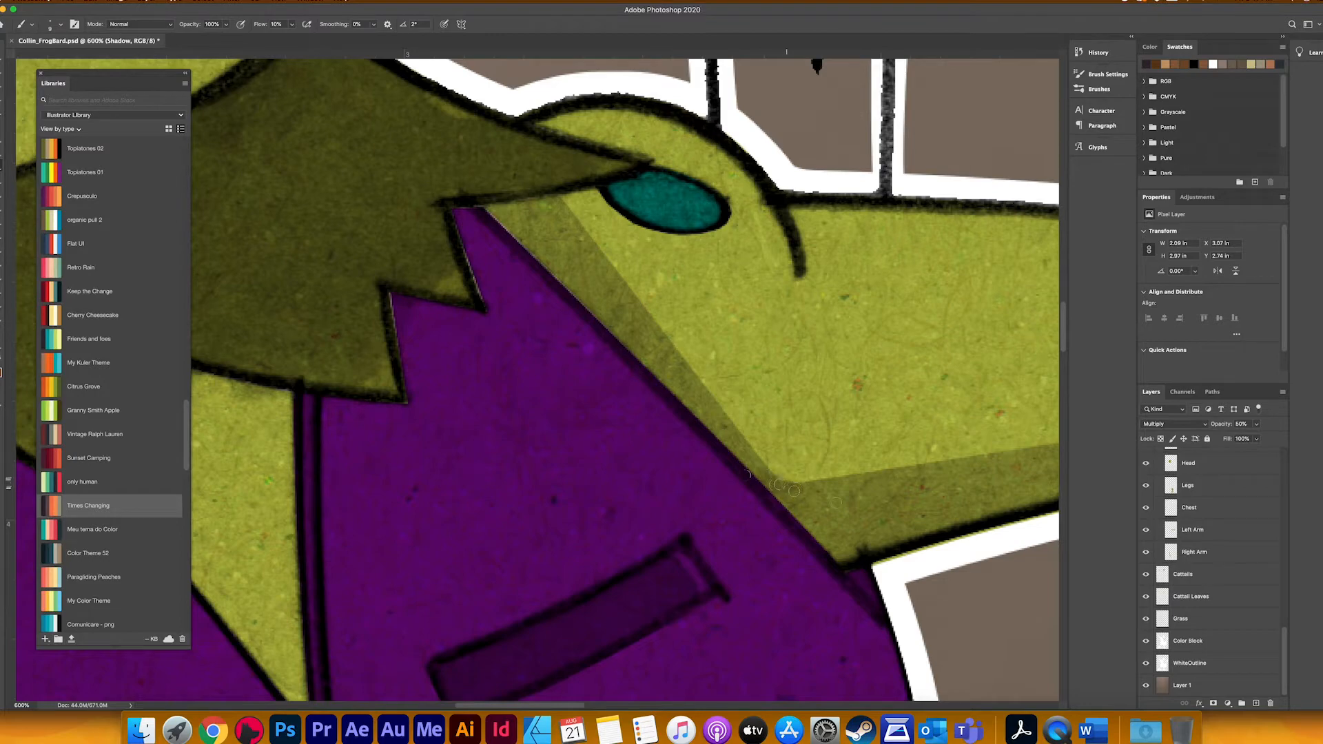
key("super+minus")
key("super+minus")
key("super+minus")
key("super+minus")
key("super+minus")
key("super+minus")
key("super+minus")
Step: Lasso a small area beside the shoulder crease line, shade it, and clear the selection
key("super+equal")
key("super+equal")
key("super+equal")
key("super+equal")
key("super+equal")
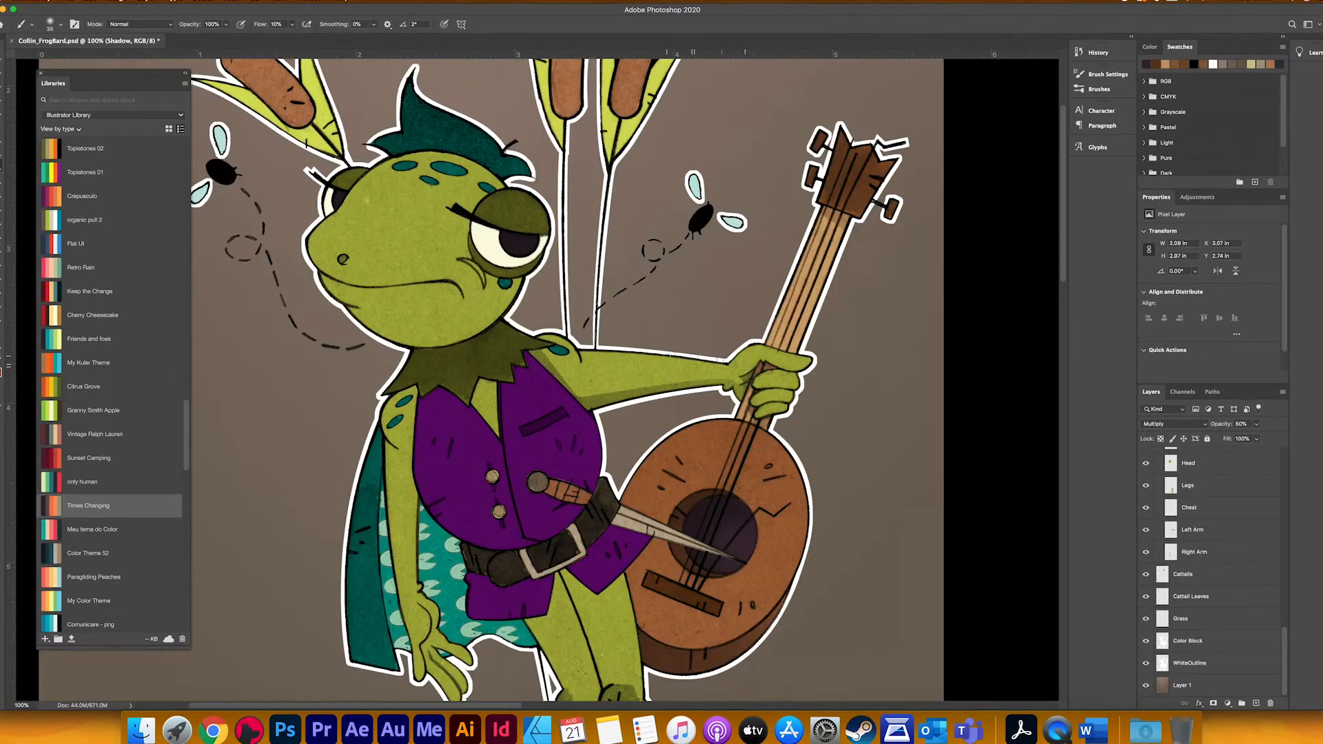
key("super+equal")
key("l")
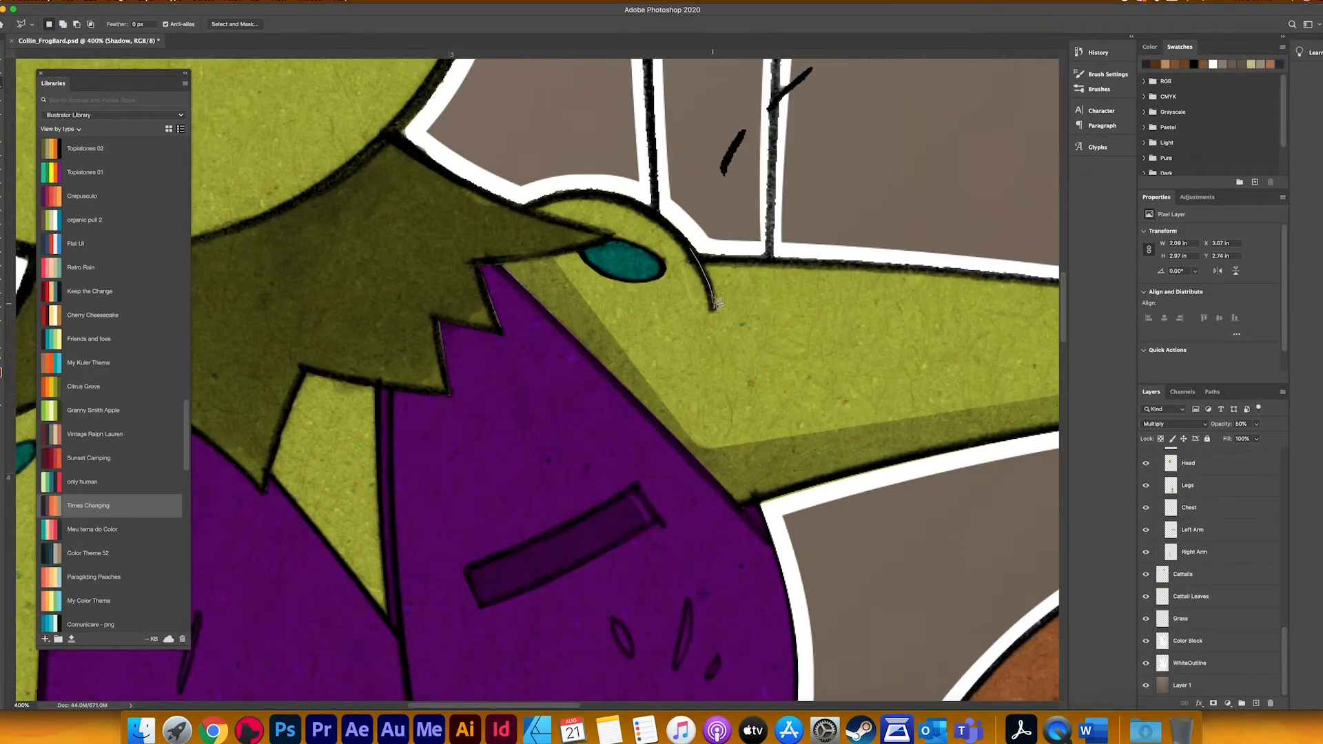
key("b")
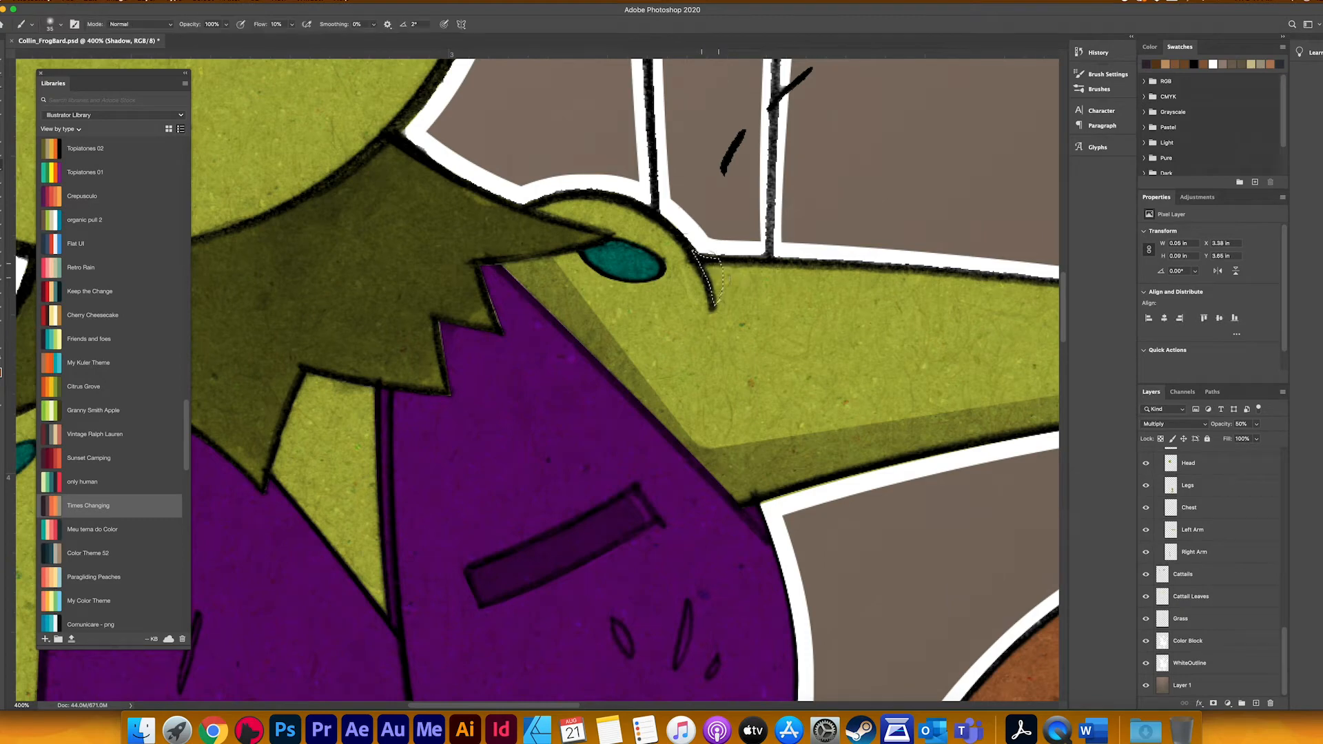
key("super+d")
left_click_drag(643, 288, 709, 366)
Step: Load the Collar layer's outline as a selection and expand it
scroll(1191, 609, "up", 5)
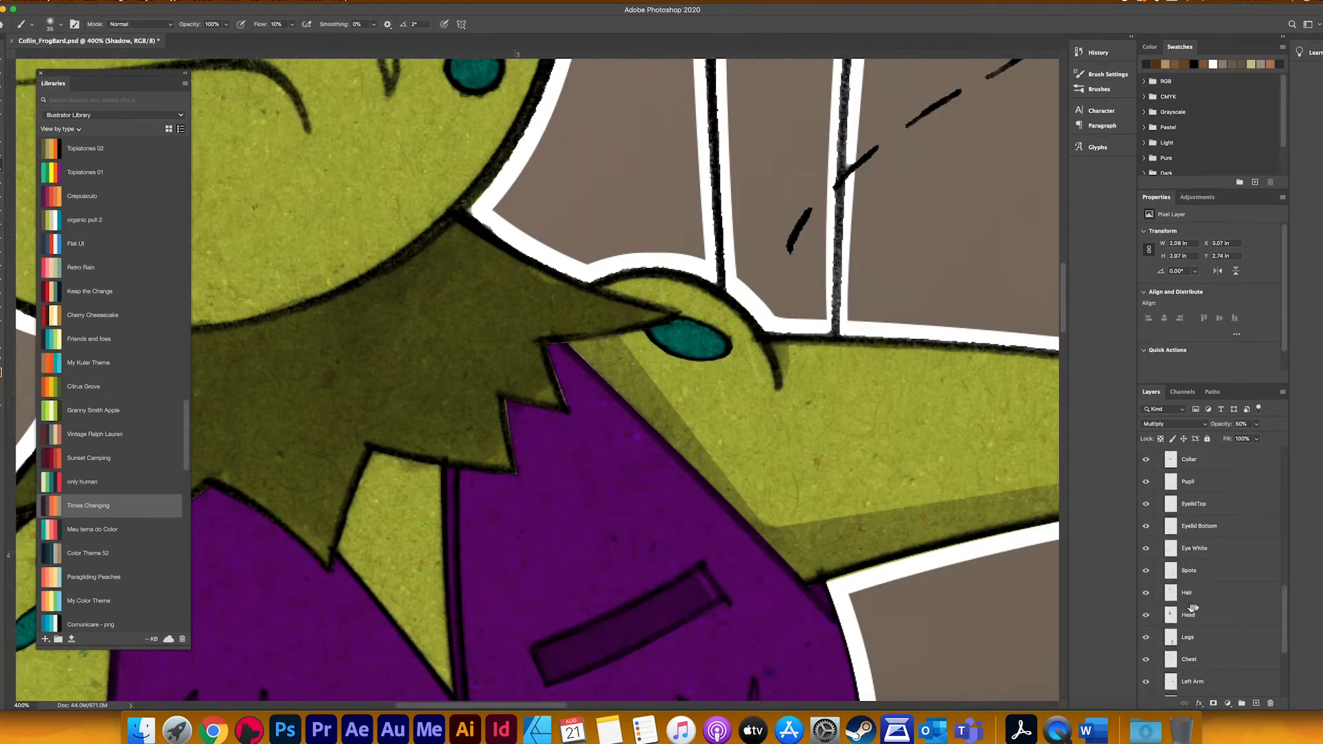
scroll(1205, 603, "down", 4)
scroll(1205, 604, "up", 10)
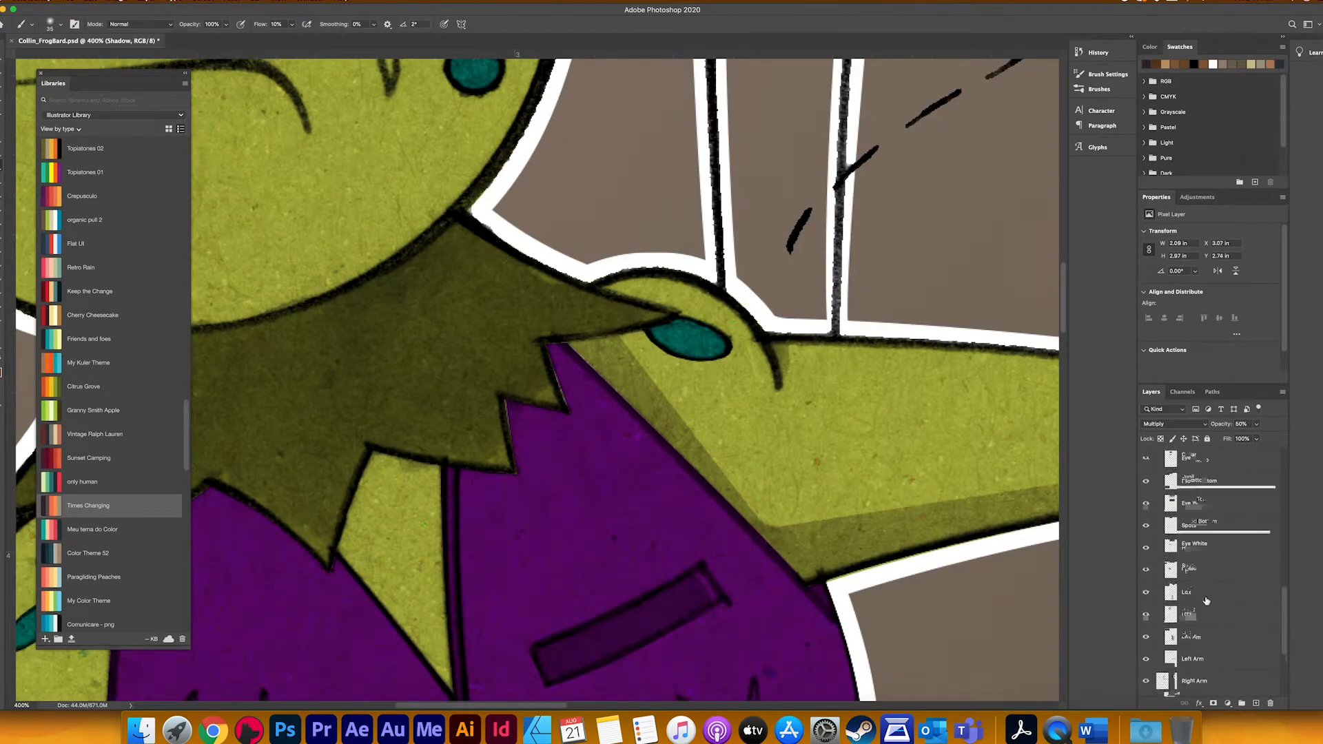
scroll(1206, 602, "down", 5)
left_click(1173, 511, "super")
key("super+minus")
key("super+minus")
left_click_drag(511, 481, 611, 544)
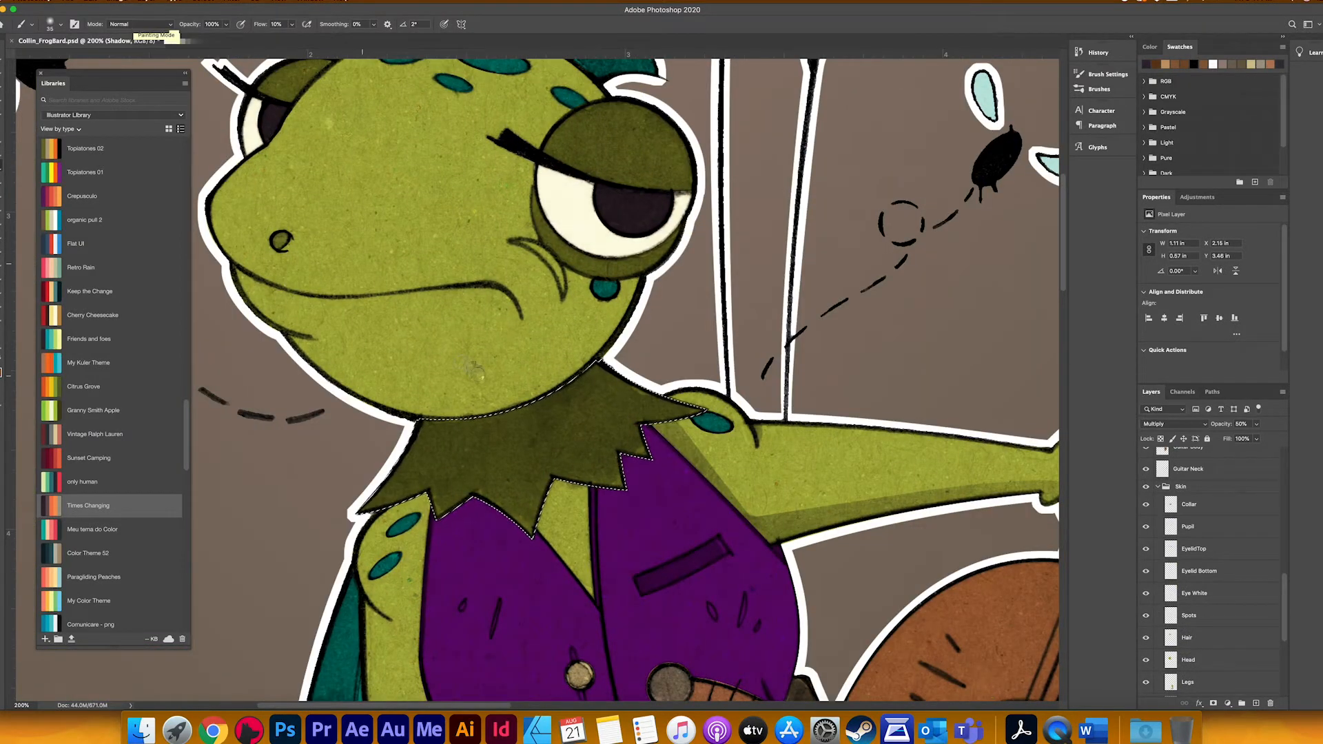
left_click(197, 2)
mouse_move(210, 149)
left_click(358, 168)
key("Return")
Step: Lasso away the selection's upper part and exclude the Collar shape, leaving a band beneath the collar's jagged edge
key("l")
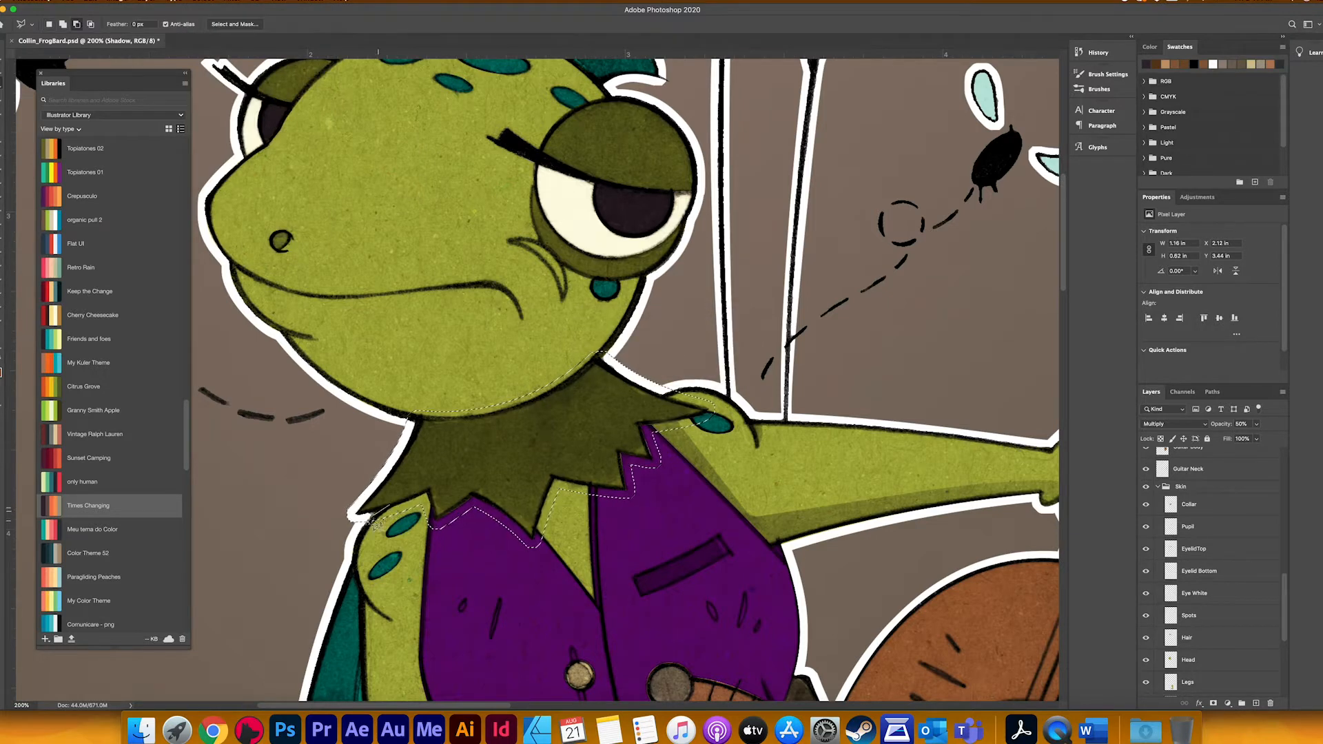
left_click(353, 532)
left_click(304, 493)
left_click(368, 407)
left_click(582, 319)
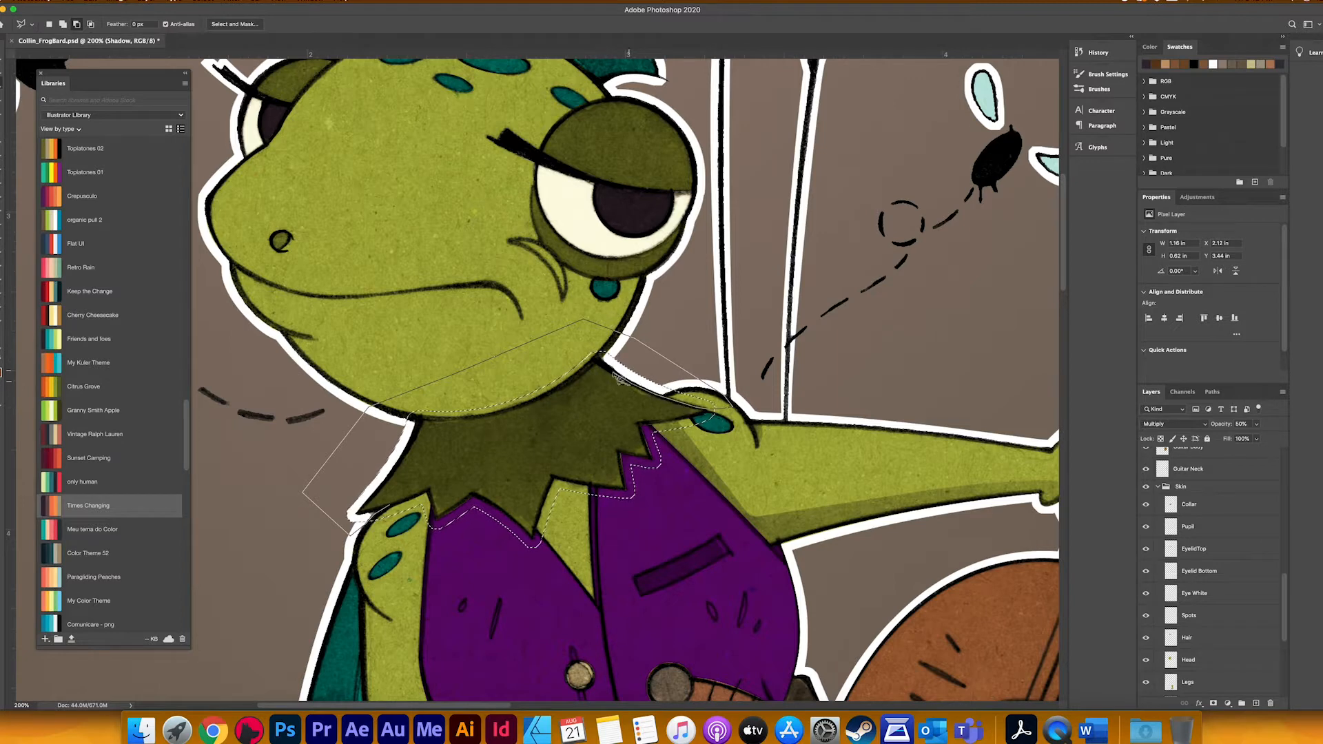
left_click(596, 360)
left_click(353, 532)
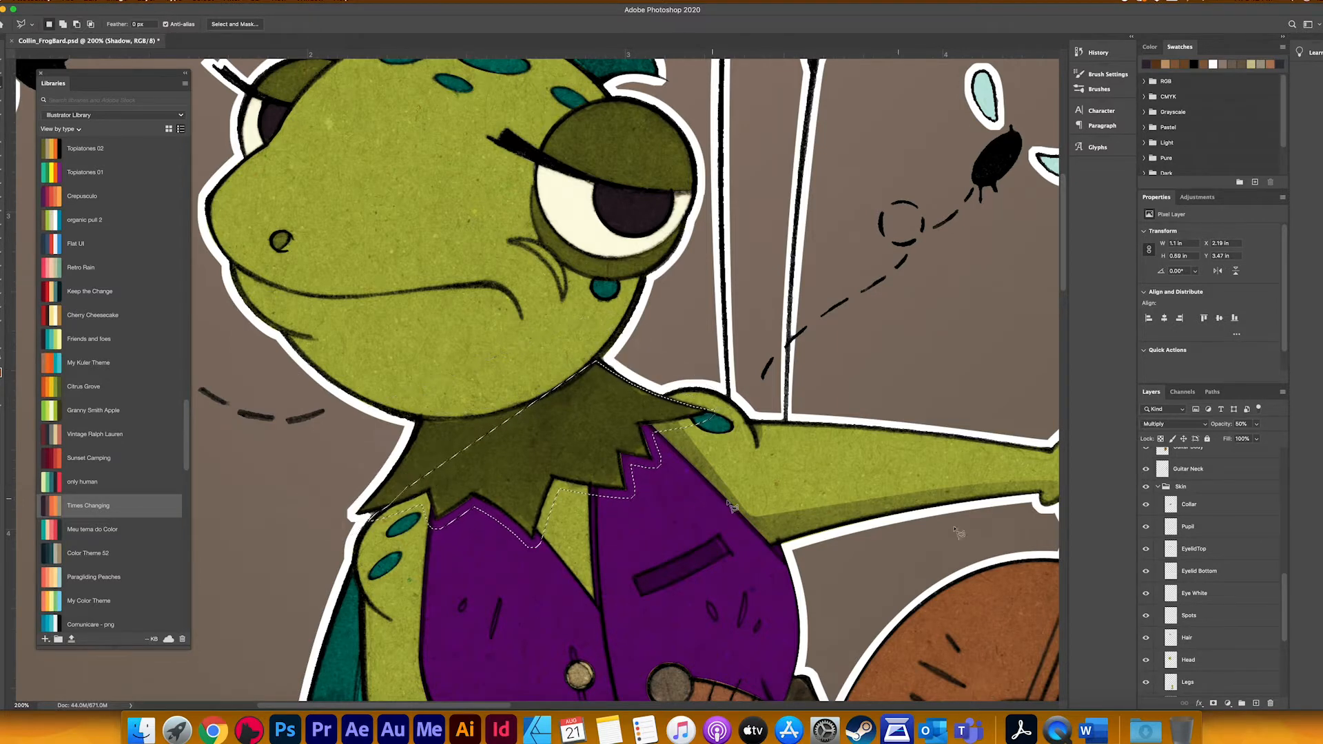
scroll(1185, 529, "up", 1)
left_click(1171, 509, "alt+super")
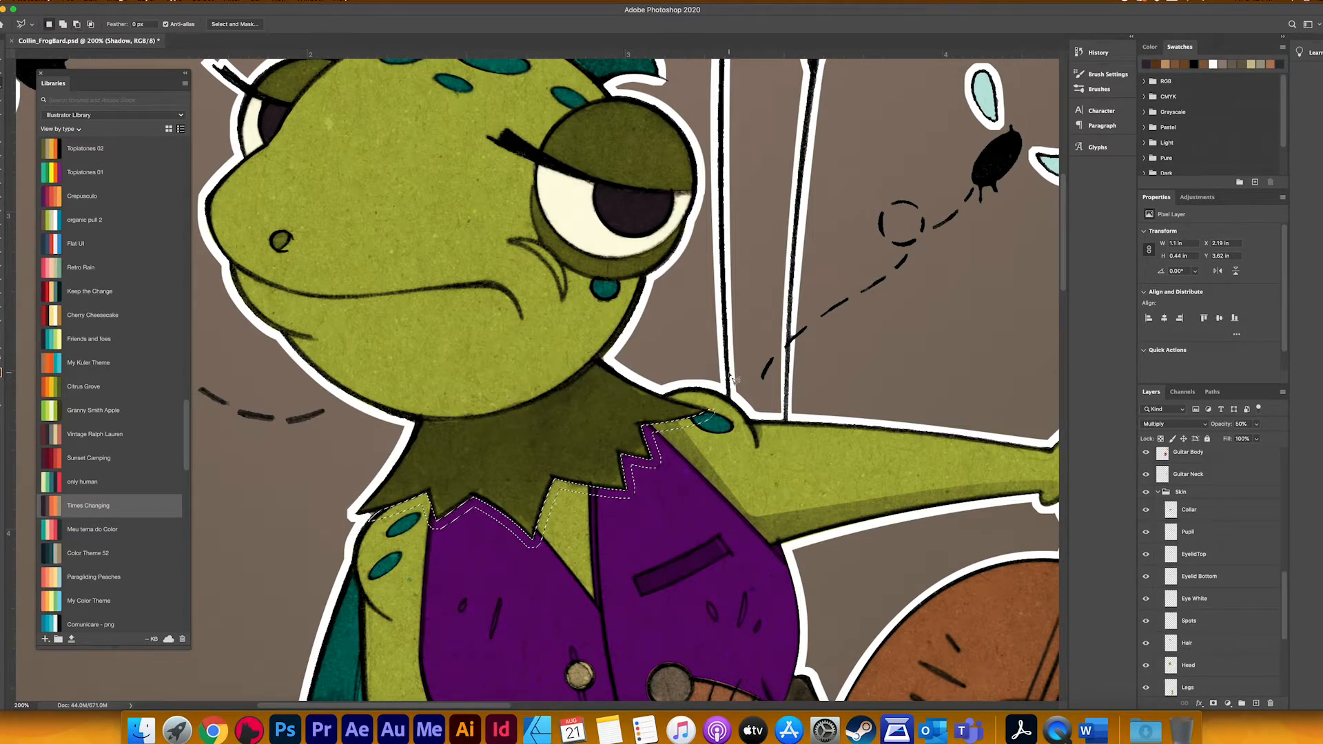
Step: Shade the selected band beneath the collar with an enlarged soft brush and clear the selection
key("b")
key("bracketright")
key("bracketright")
key("bracketright")
key("bracketright")
key("bracketright")
key("bracketright")
key("bracketright")
key("bracketright")
key("bracketright")
key("bracketright")
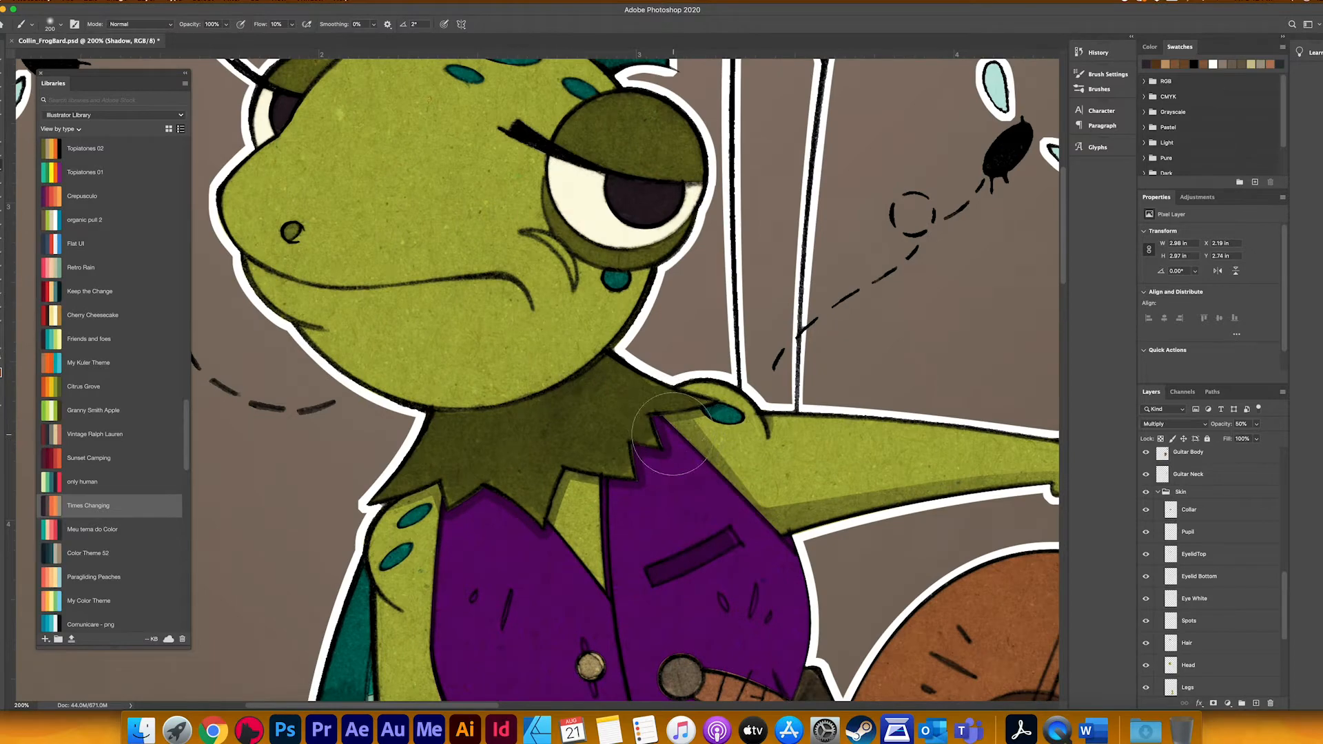
left_click_drag(712, 488, 689, 353)
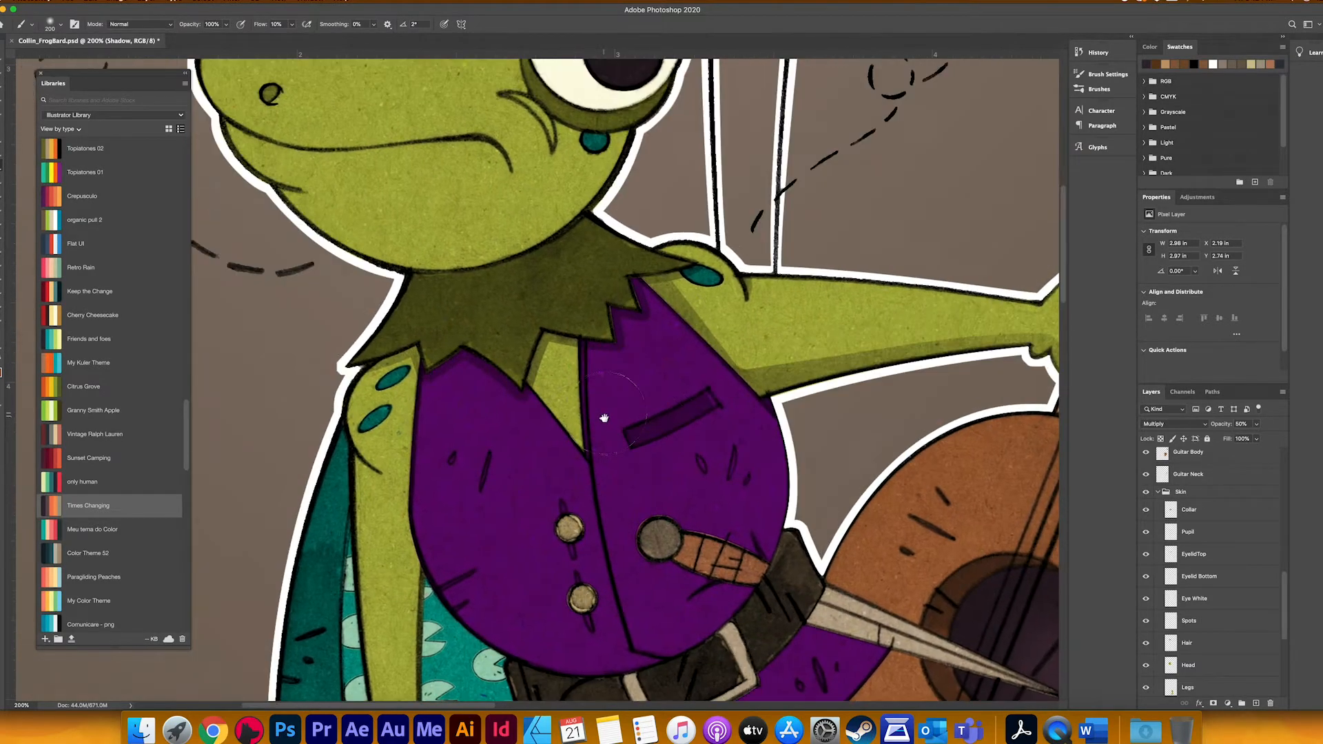
Step: Lasso the narrow vest edge beside the chest opening, shade it, and clear the selection
key("super+plus")
key("super+plus")
key("l")
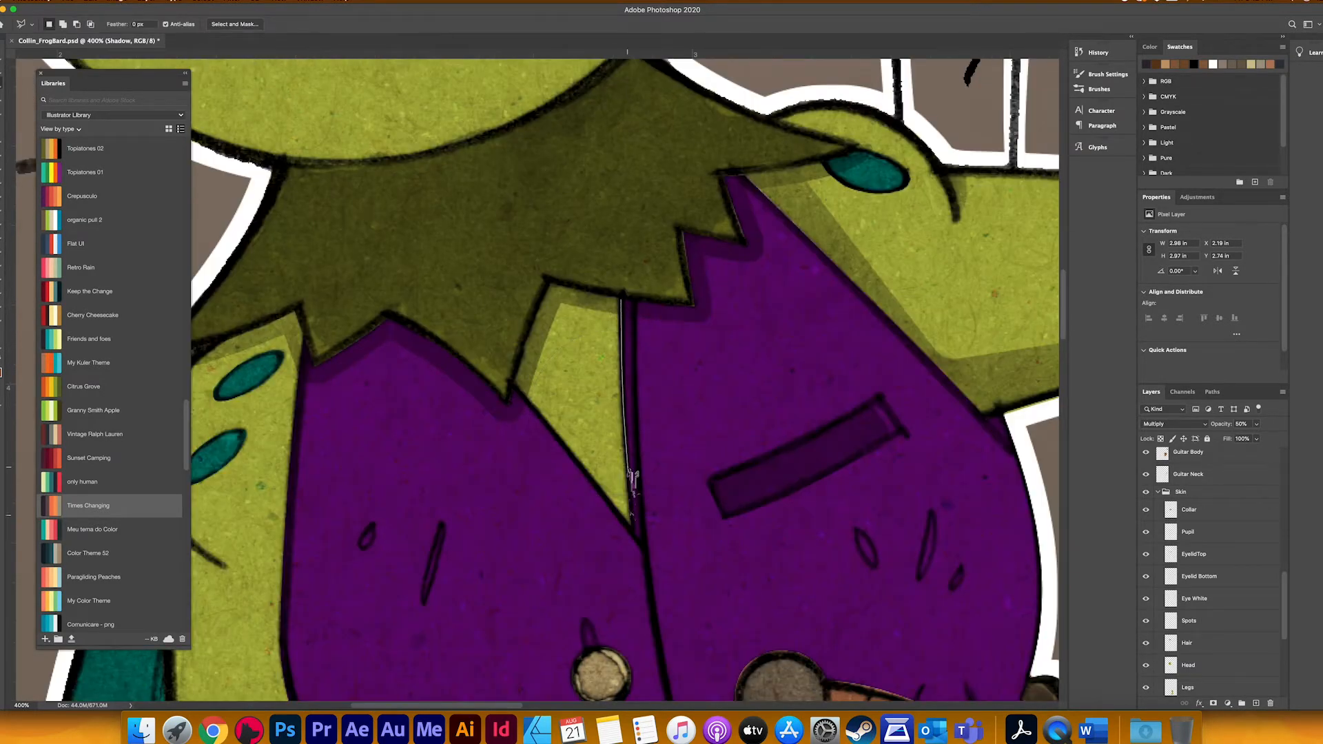
left_click(635, 331)
key("b")
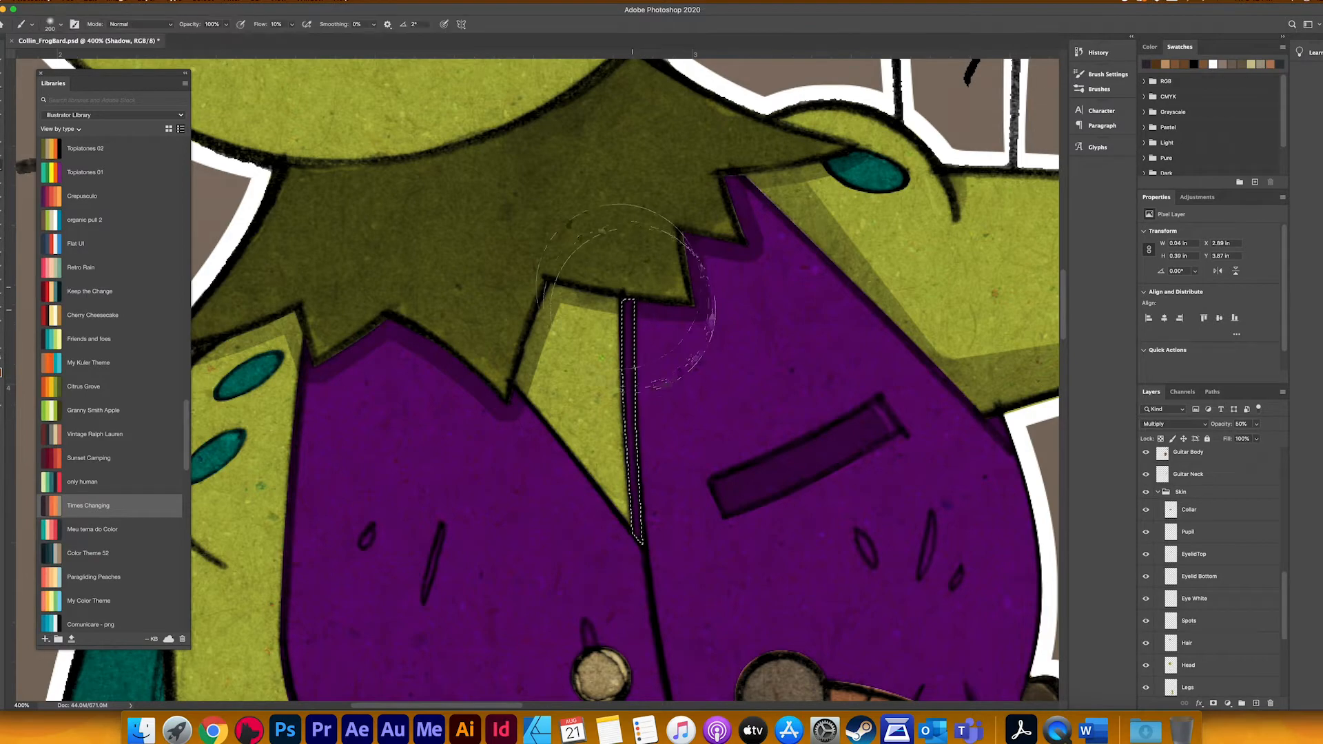
mouse_move(642, 324)
left_mouse_down()
mouse_move(621, 384)
mouse_move(620, 276)
left_mouse_up()
key("super+d")
Step: Lasso the area under the short curved crease on the hanging upper arm, shade it, and clear the selection
left_click_drag(476, 425, 482, 427)
key("l")
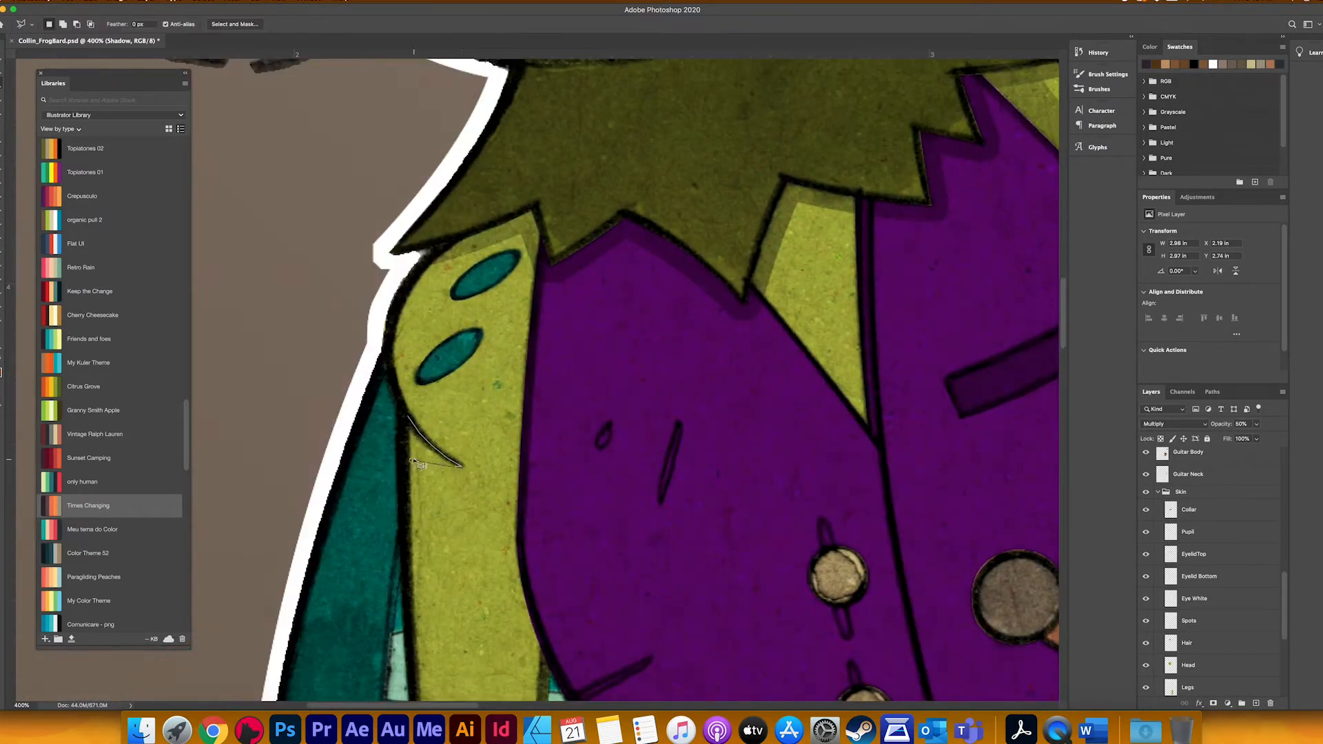
left_click(410, 459)
left_click(408, 416)
key("b")
left_click_drag(413, 510, 386, 538)
key("super+d")
Step: Lasso narrow areas along the sword handle over the vest and shade them with the soft brush
mouse_move(525, 502)
left_mouse_down()
mouse_move(502, 281)
mouse_move(457, 418)
left_mouse_up()
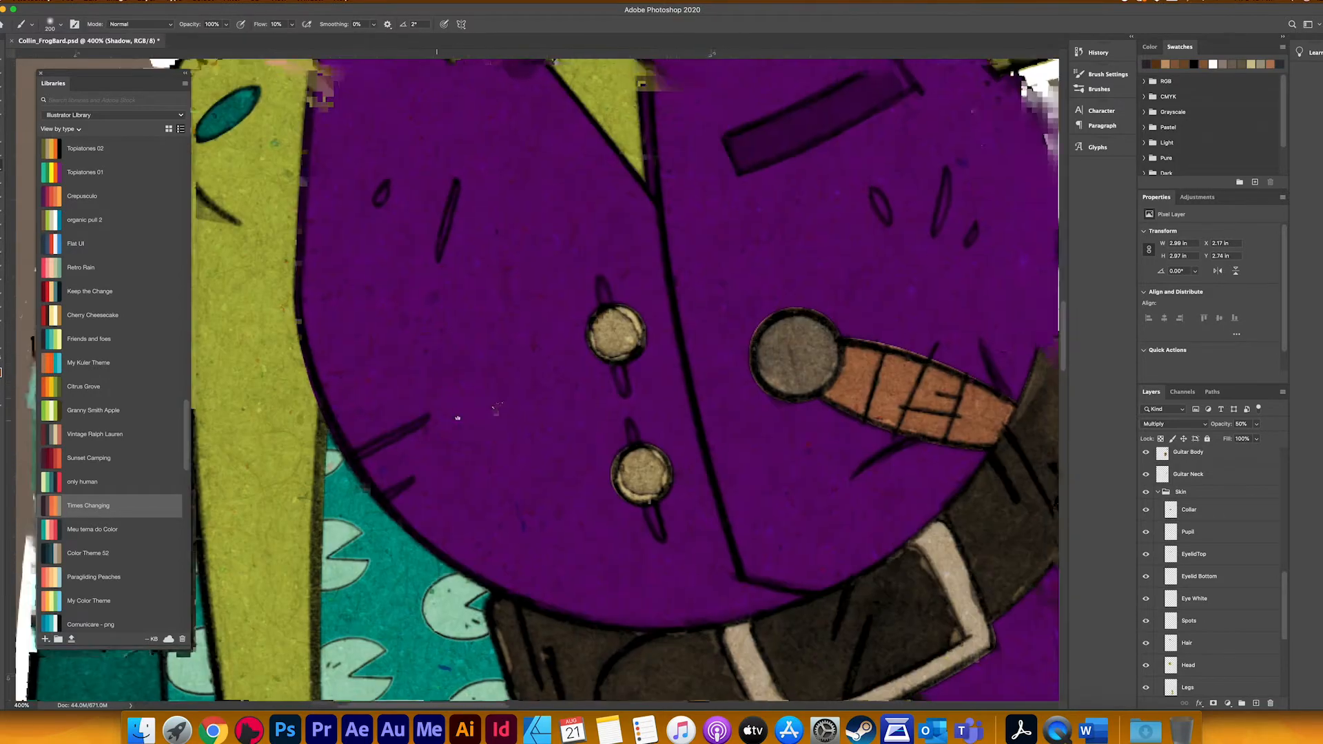
scroll(458, 418, "right", 10)
key("l")
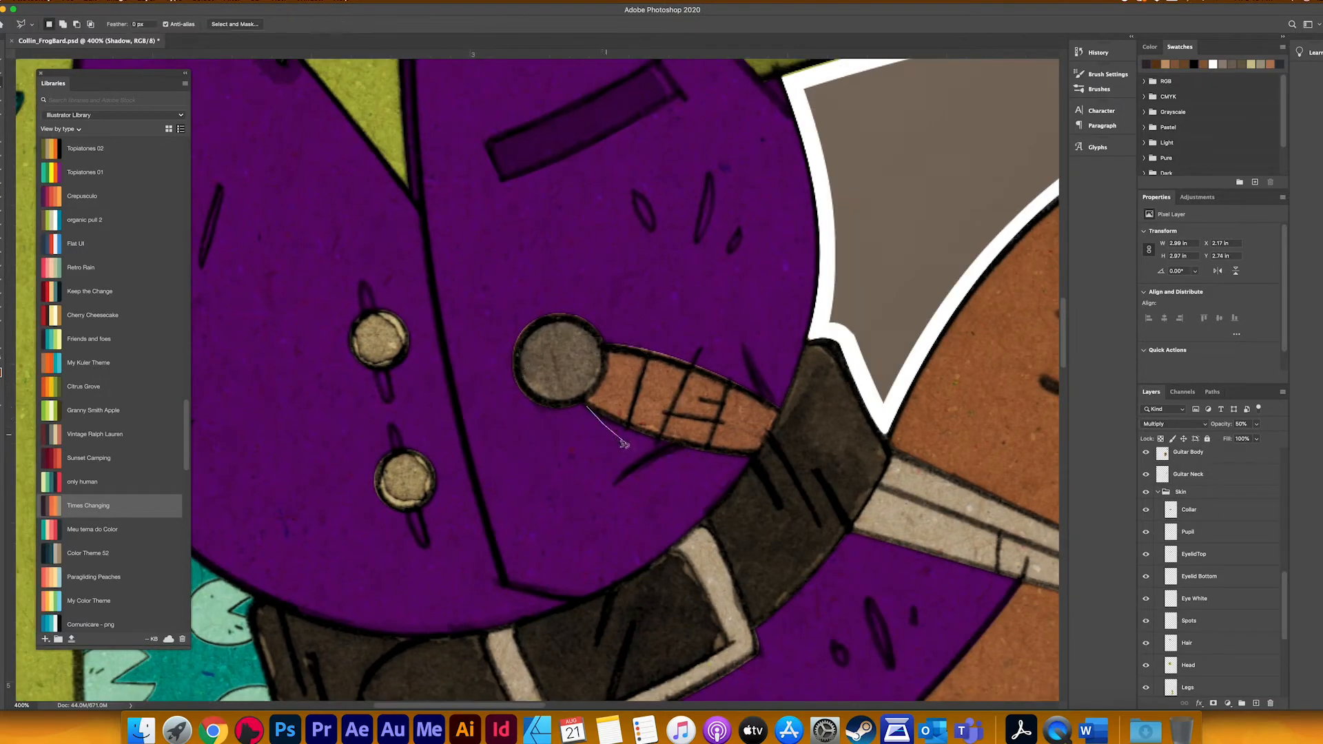
mouse_move(619, 471)
left_mouse_down()
mouse_move(613, 488)
mouse_move(667, 454)
mouse_move(588, 408)
left_mouse_up()
key("b")
left_click_drag(642, 447, 674, 407)
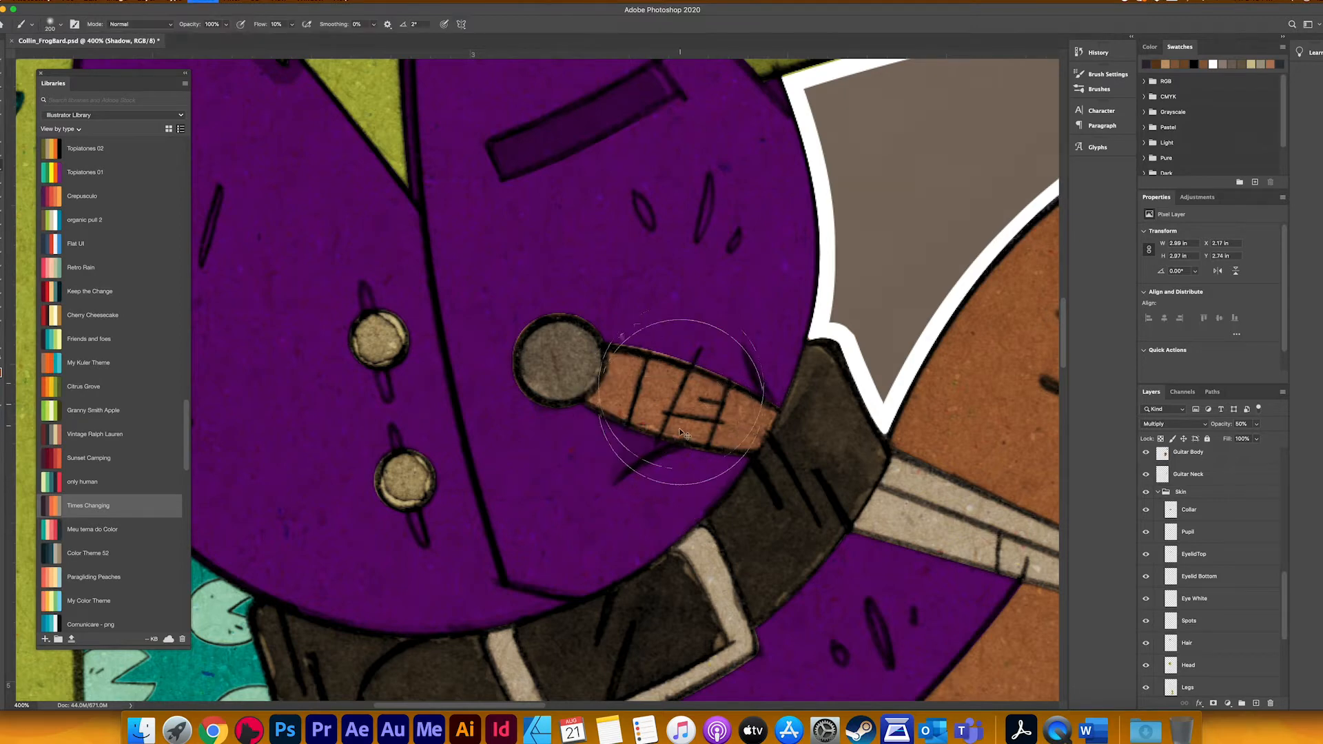
key("l")
mouse_move(660, 356)
left_mouse_down()
mouse_move(769, 407)
mouse_move(741, 336)
mouse_move(735, 369)
mouse_move(685, 361)
left_mouse_up()
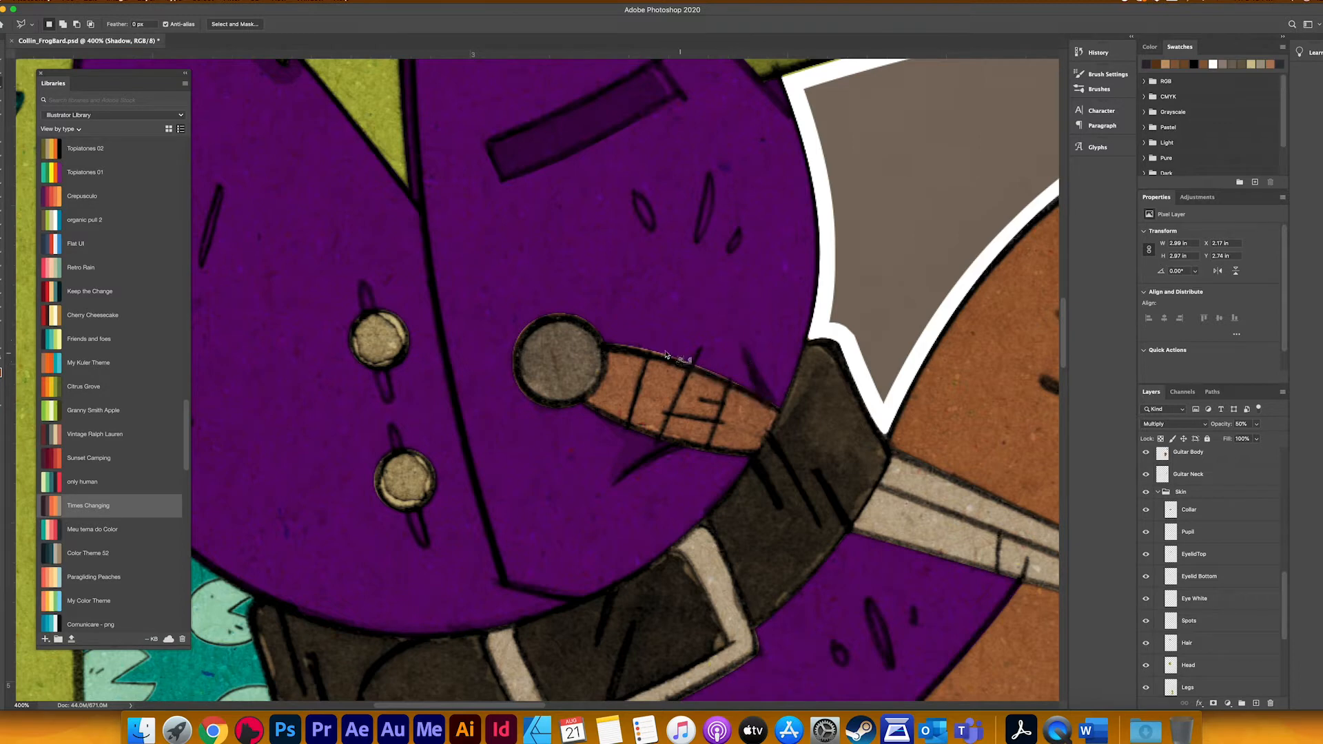
key("b")
Step: Lasso the base of the sword blade where it emerges from the belt and shade it
scroll(753, 336, "right", 7)
scroll(752, 336, "down", 4)
key("l")
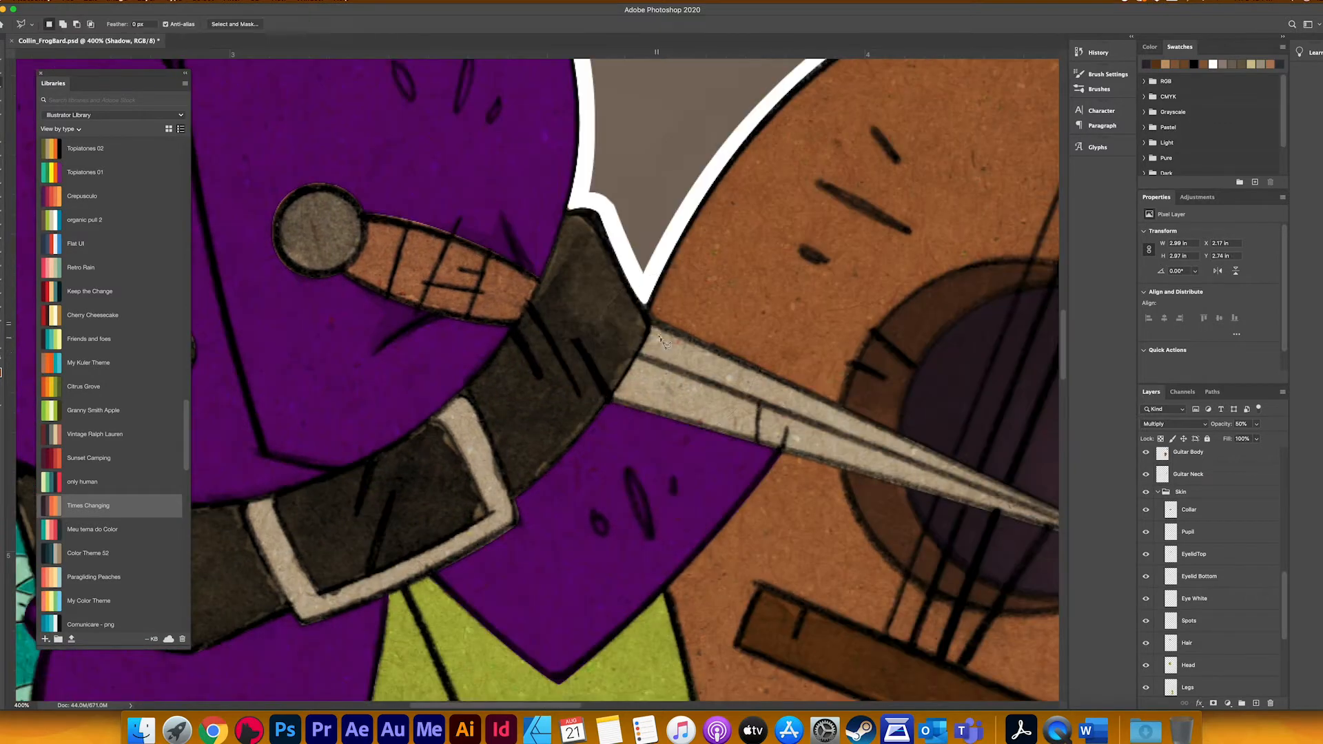
mouse_move(657, 328)
left_mouse_down()
mouse_move(716, 354)
mouse_move(663, 409)
mouse_move(624, 409)
left_mouse_up()
mouse_move(642, 347)
left_mouse_down()
mouse_move(654, 321)
mouse_move(609, 381)
mouse_move(653, 300)
mouse_move(686, 351)
mouse_move(859, 299)
left_mouse_up()
key("b")
Step: Lasso a curved band along the belt's upper edge beneath the vest, shade it, and clear the selection
key("l")
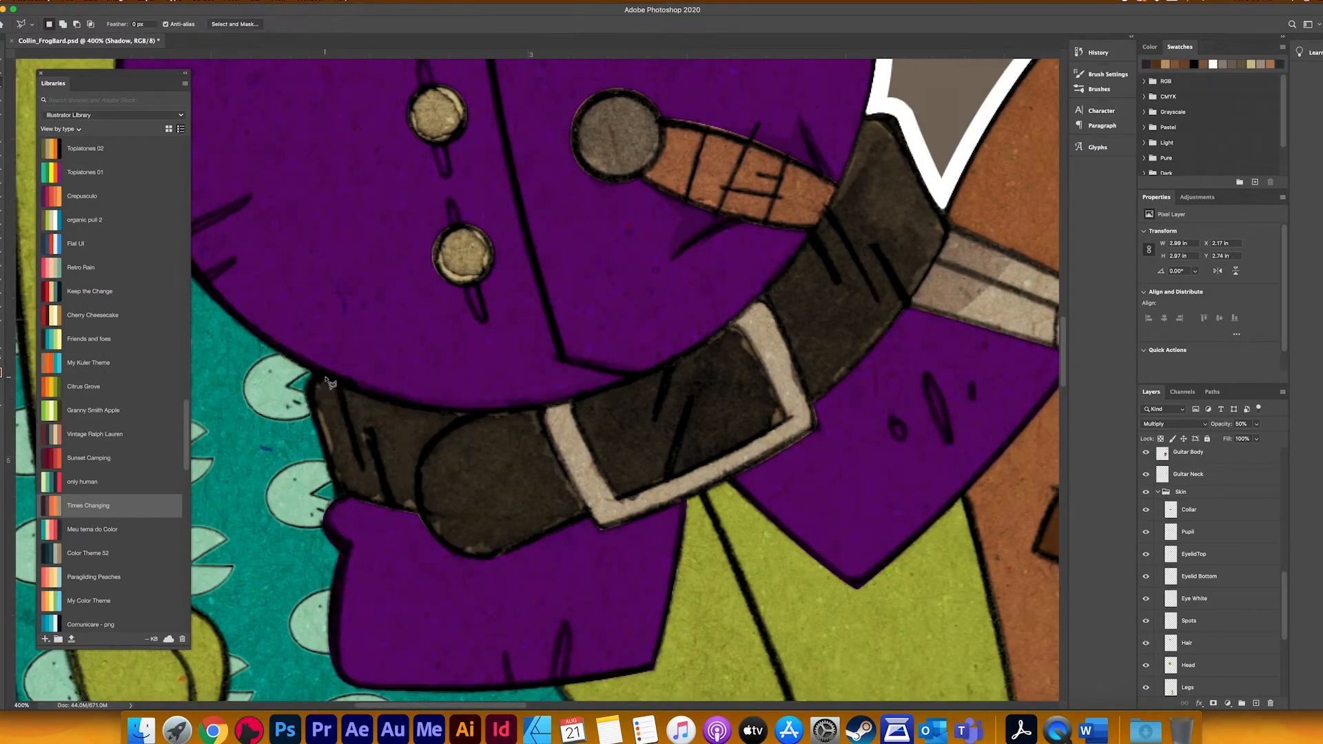
left_click(415, 408)
double_click(464, 422)
left_click(742, 226)
left_click(473, 412)
left_click(571, 417)
scroll(785, 331, "up", 4)
scroll(786, 331, "right", 2)
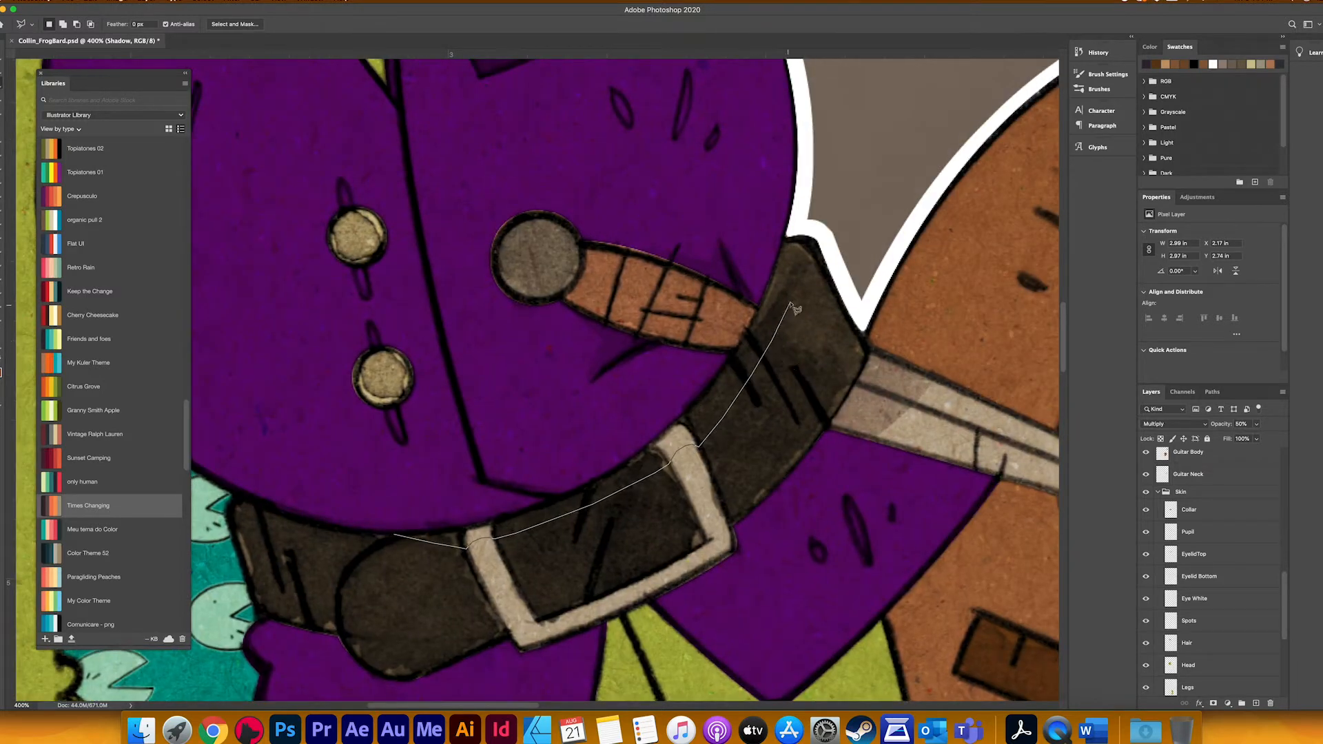
mouse_move(806, 282)
left_mouse_down()
mouse_move(812, 252)
mouse_move(787, 244)
mouse_move(732, 364)
mouse_move(654, 450)
mouse_move(459, 541)
left_mouse_up()
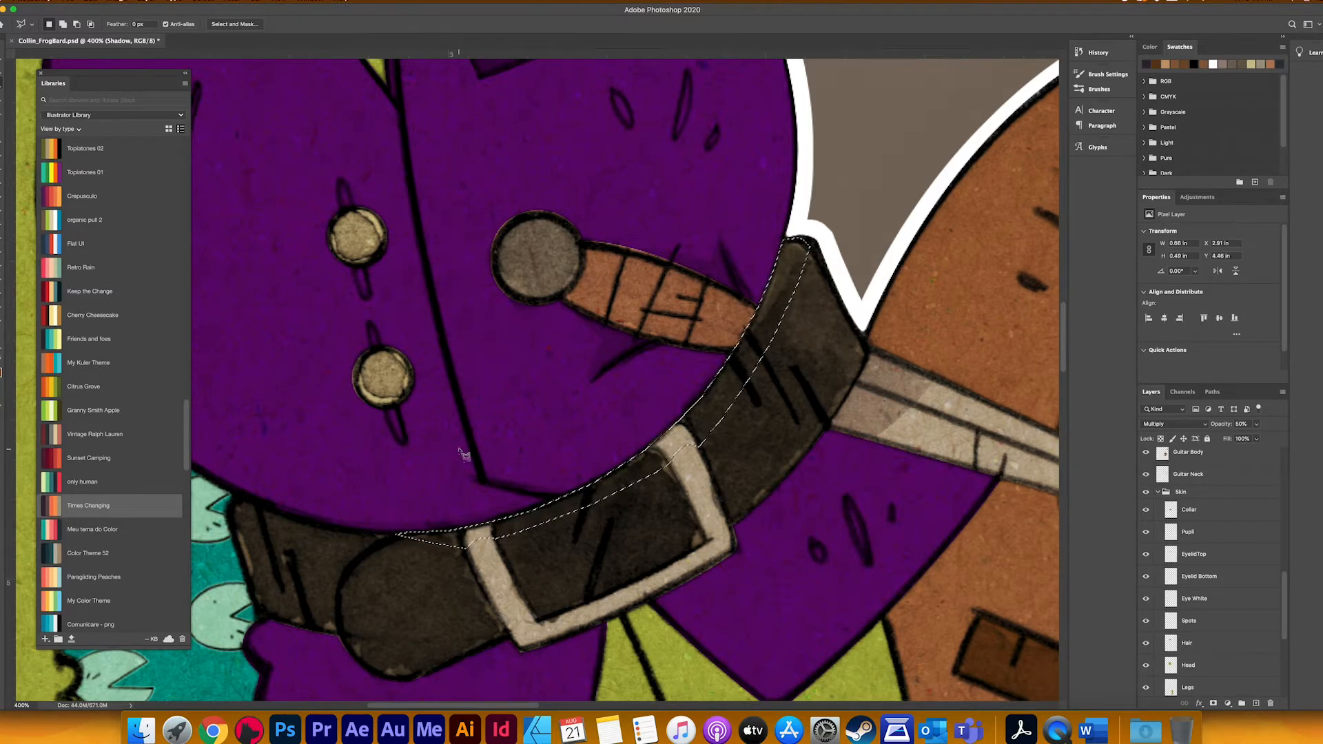
key("b")
key("super+d")
Step: Lasso the tops of both thighs in a band that follows the vest's pointed hem
left_click_drag(643, 587, 726, 442)
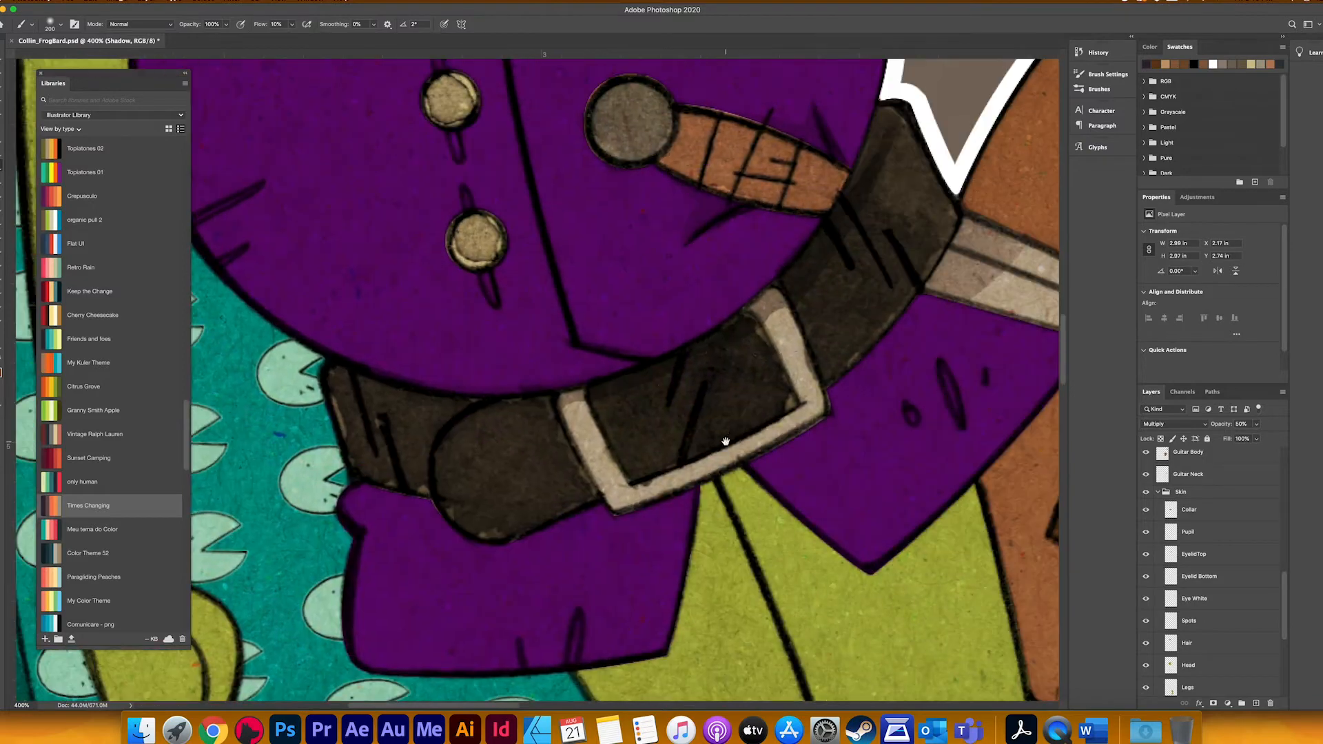
key("super+minus")
key("super+minus")
left_click_drag(661, 520, 614, 397)
key("l")
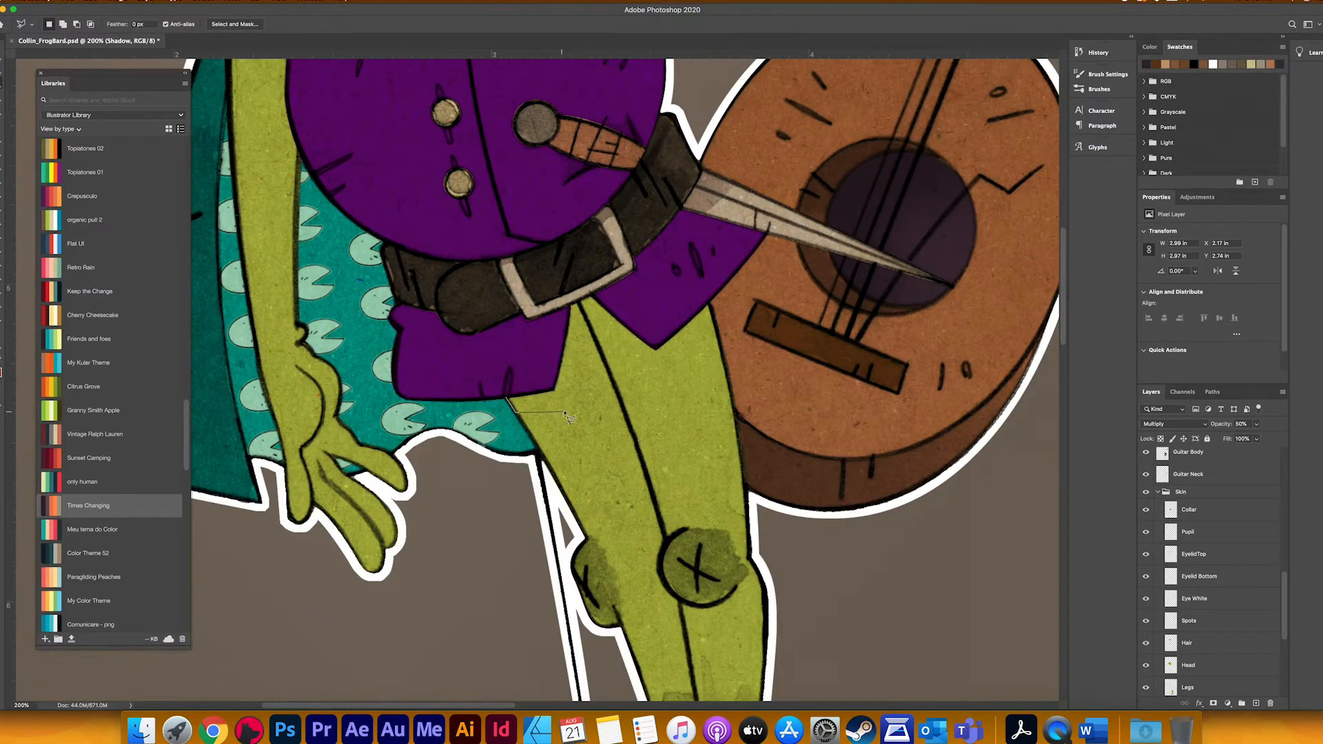
left_click(634, 442)
left_click(720, 357)
left_click(710, 303)
left_click(591, 297)
left_click(570, 303)
left_click(554, 390)
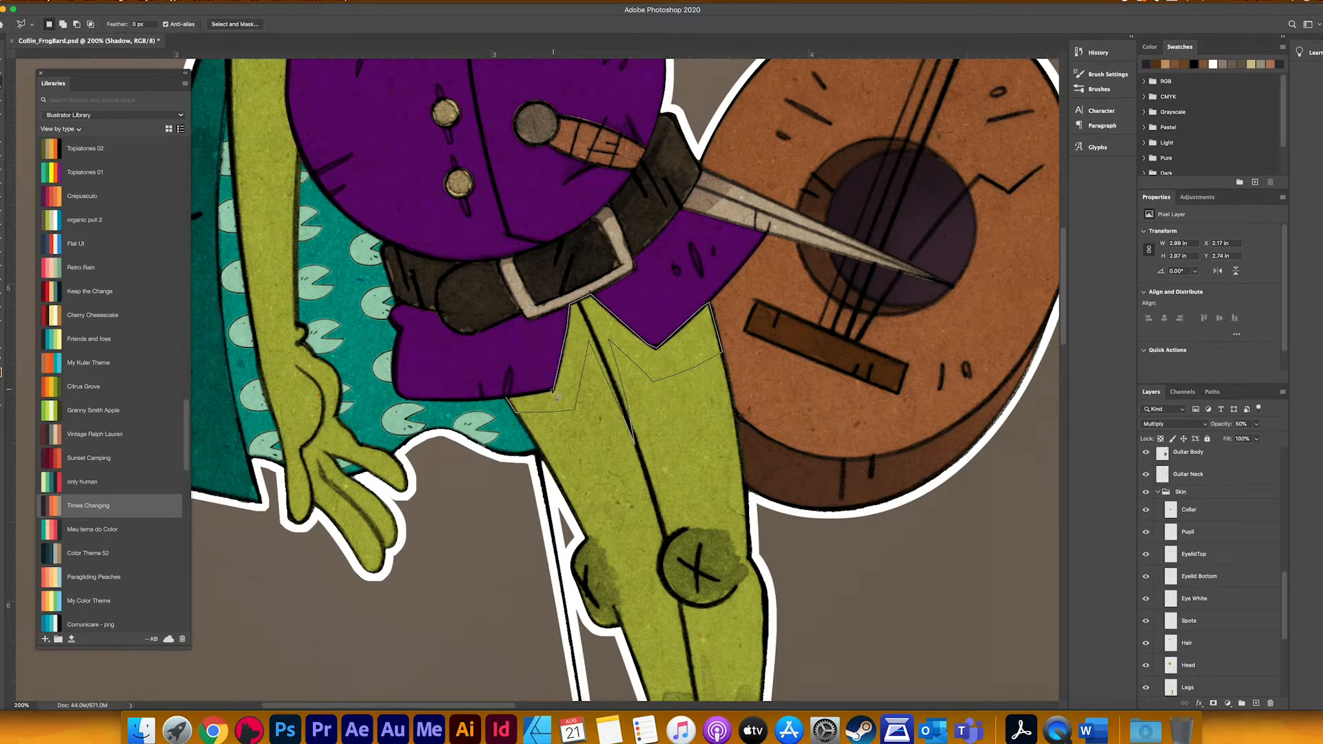
left_click(508, 398)
Step: Shade the selected band on the thighs with the soft brush and clear the selection
key("b")
mouse_move(524, 365)
left_mouse_down()
mouse_move(620, 275)
mouse_move(570, 310)
mouse_move(608, 257)
mouse_move(582, 278)
left_mouse_up()
key("super+d")
Step: Lasso the fingers and lower palm of the hanging hand, following the curved palm line
key("super+minus")
key("super+minus")
left_click_drag(331, 304, 393, 503)
key("super+equal")
key("super+equal")
left_click_drag(510, 620, 612, 348)
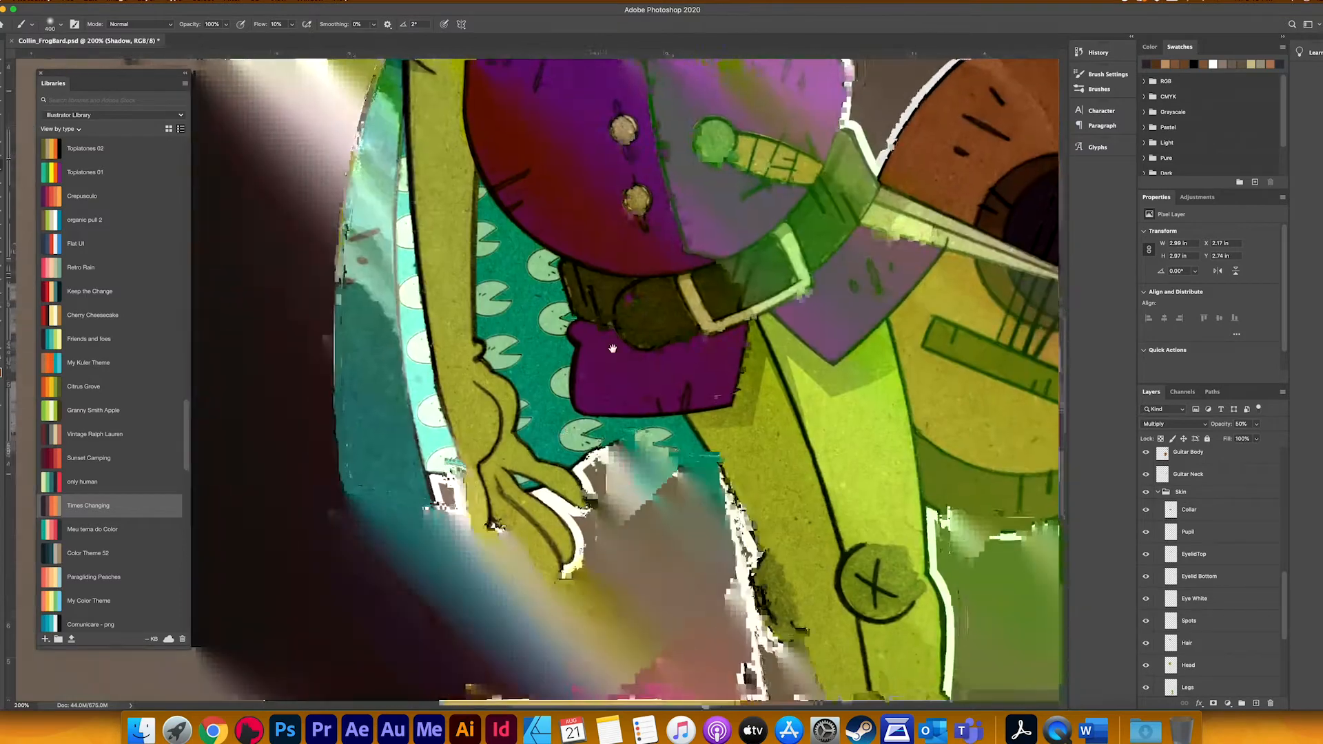
left_click_drag(502, 485, 555, 408)
key("super+equal")
key("l")
left_click(560, 313)
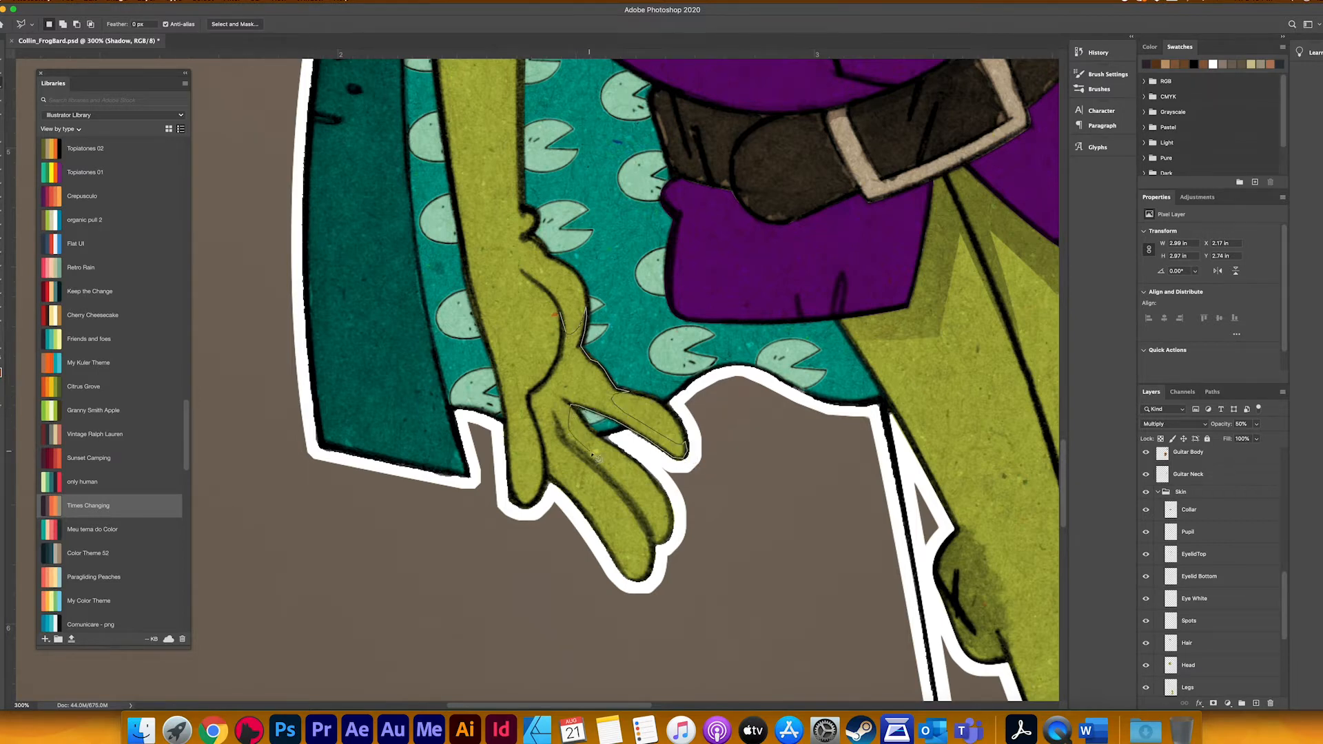
left_click(638, 508)
left_click(618, 557)
left_click(526, 513)
left_click(549, 380)
left_click(563, 347)
left_click(560, 314)
Step: Shade the selected part of the hanging hand around the palm and finger bases, and clear the selection
key("b")
left_click_drag(550, 386, 500, 296)
key("super+d")
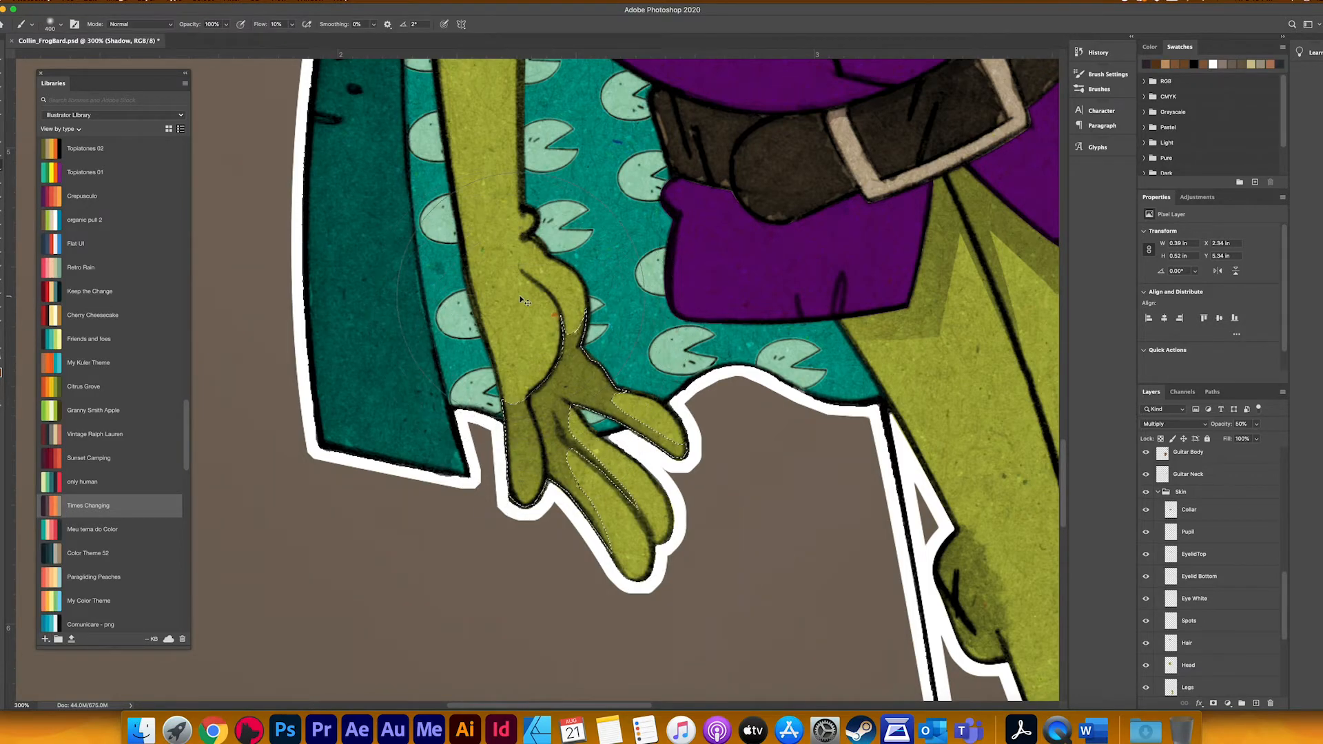
Step: Lasso a crescent beneath the front leg's round knee, shade it, and clear the selection
key("super+minus")
key("super+minus")
key("super+minus")
key("super+minus")
key("super+plus")
key("super+plus")
scroll(528, 511, "down", 10)
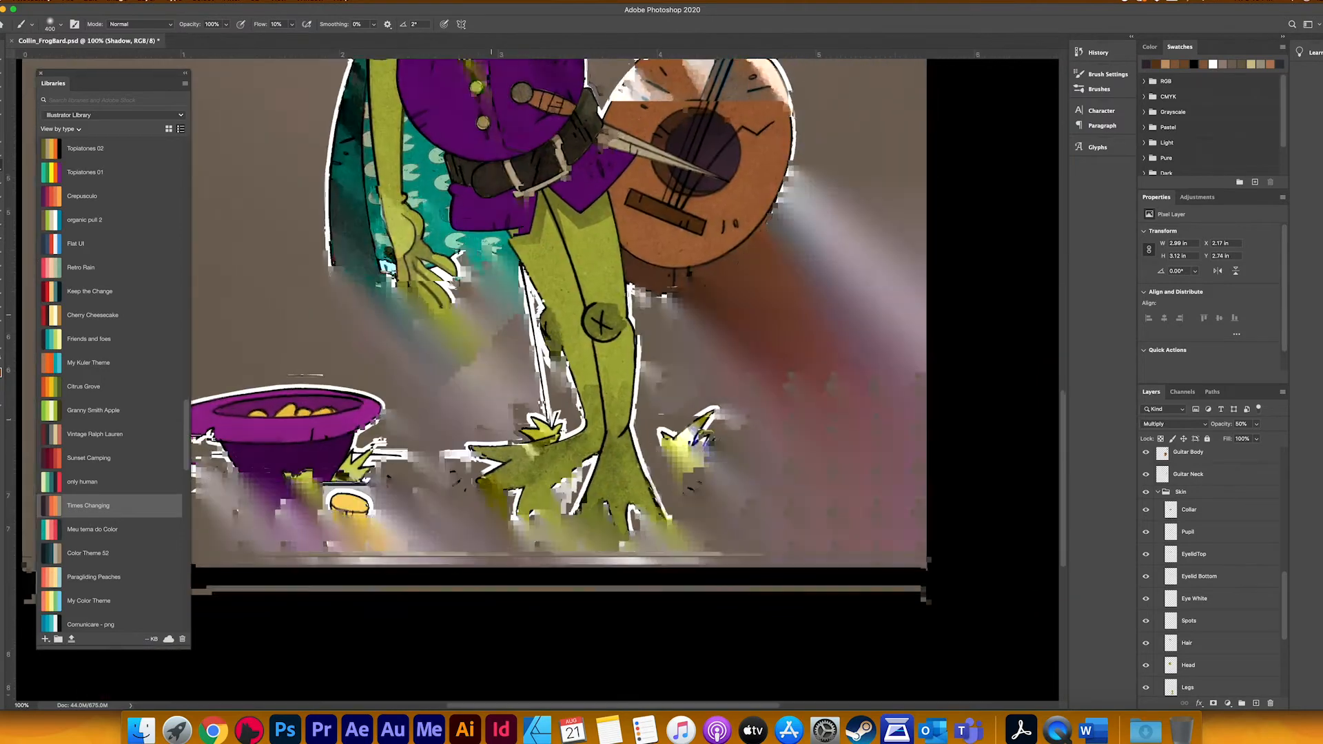
key("super+plus")
key("super+plus")
key("super+plus")
key("l")
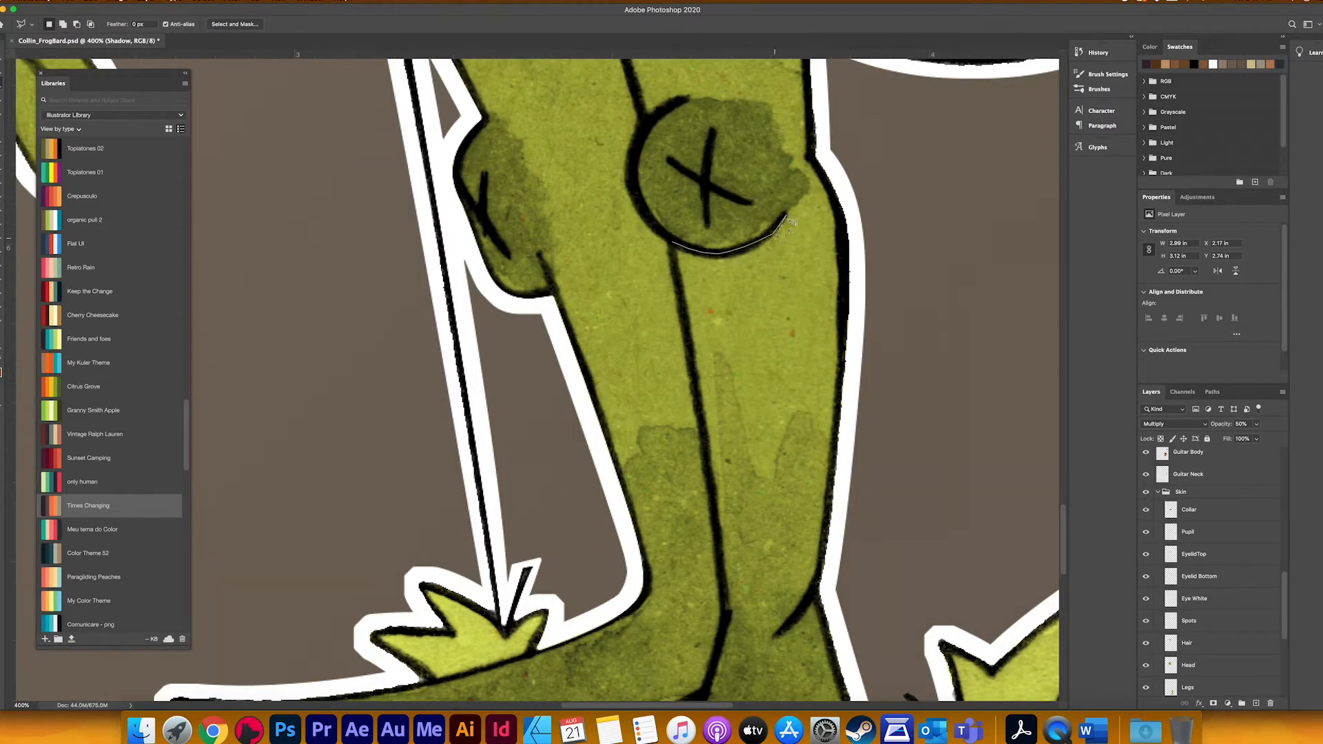
mouse_move(793, 222)
left_mouse_down()
mouse_move(709, 291)
mouse_move(673, 242)
mouse_move(786, 210)
left_mouse_up()
key("b")
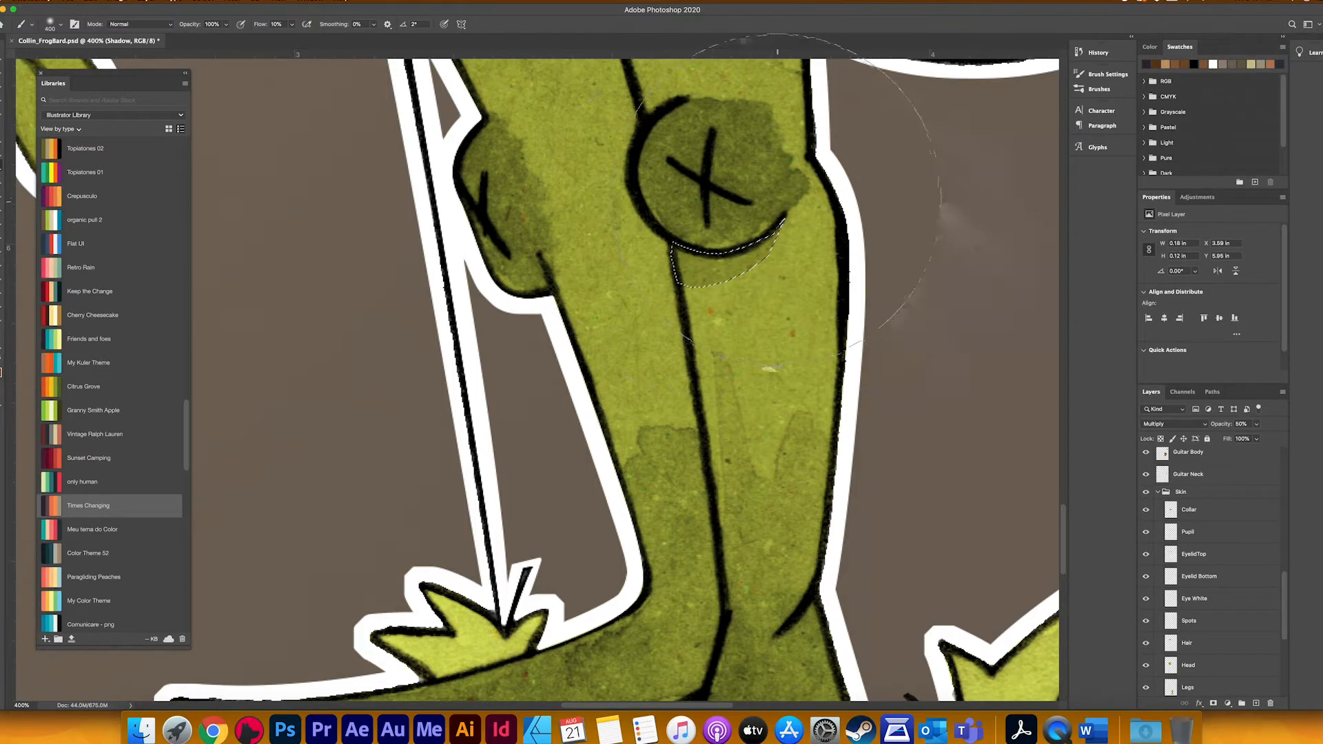
key("super+d")
Step: Lasso a long strip down the front leg's outer side from thigh to shin, shade it, and clear the selection
key("l")
left_click_drag(742, 379, 658, 288)
key("super+minus")
key("super+minus")
key("super+minus")
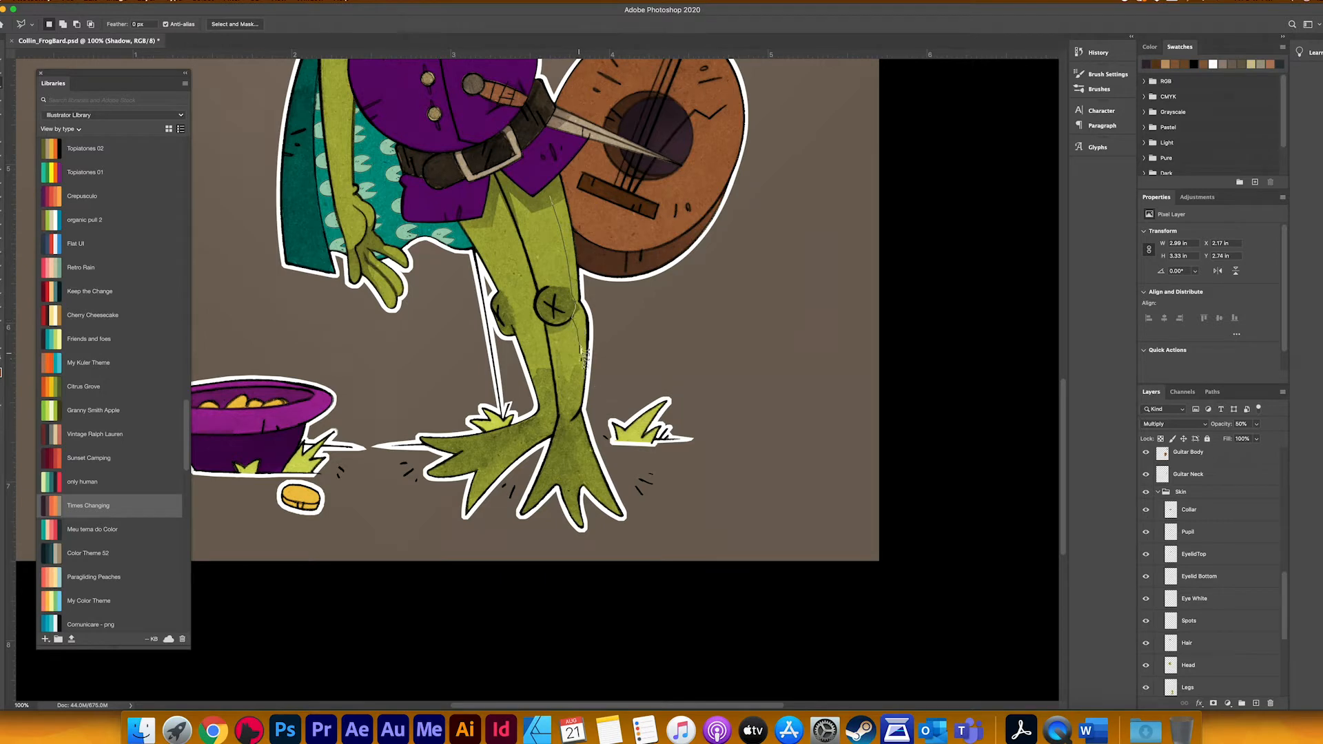
left_click_drag(583, 353, 580, 401)
mouse_move(588, 404)
left_mouse_down()
mouse_move(594, 328)
mouse_move(564, 191)
left_mouse_up()
key("b")
key("ctrl+d")
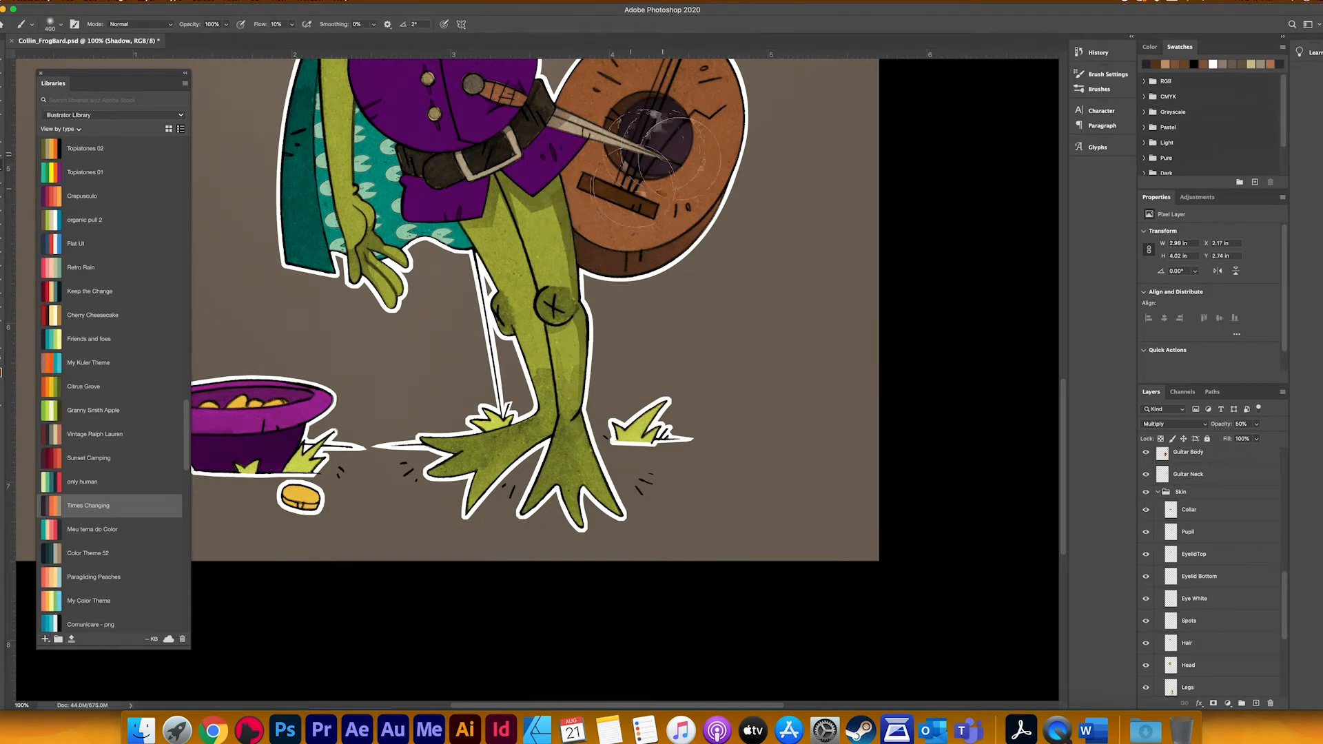
Step: Lasso the rear leg's lower shin above the foot, shade it, and clear the selection
key("r")
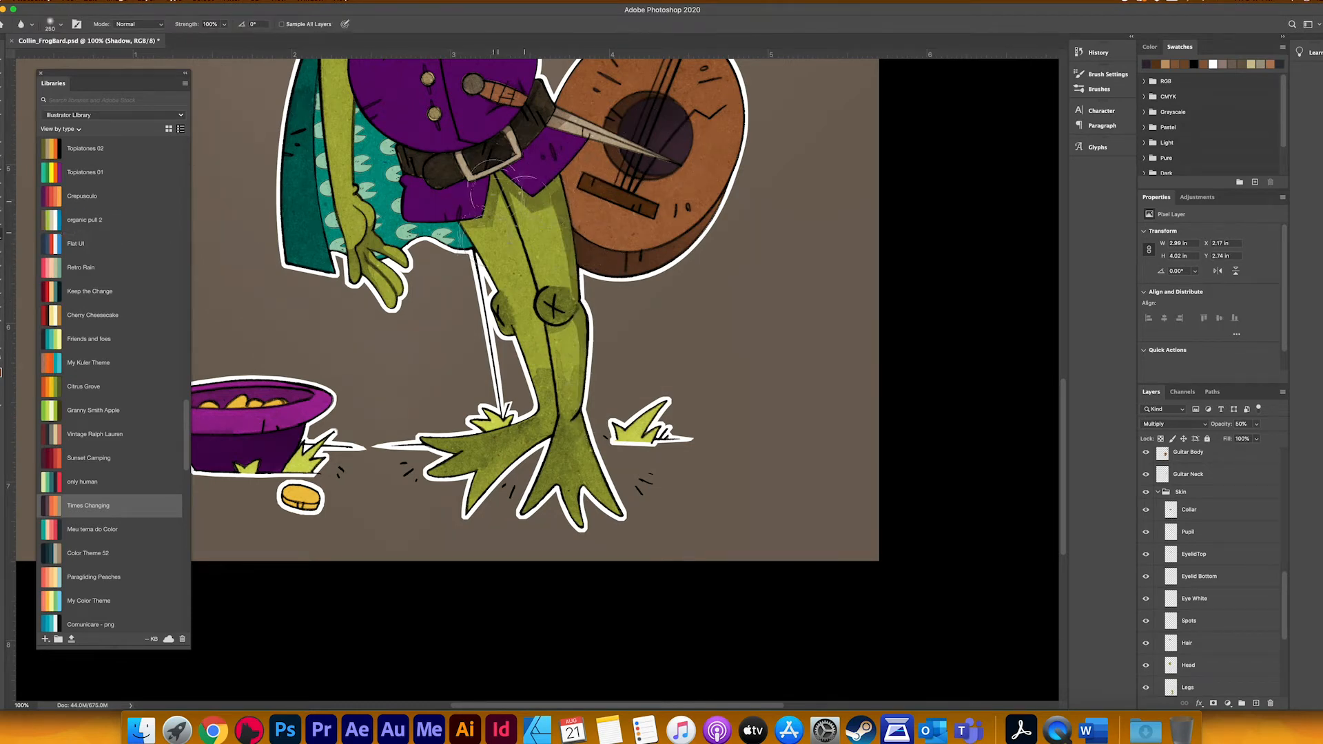
scroll(548, 184, "up", 5)
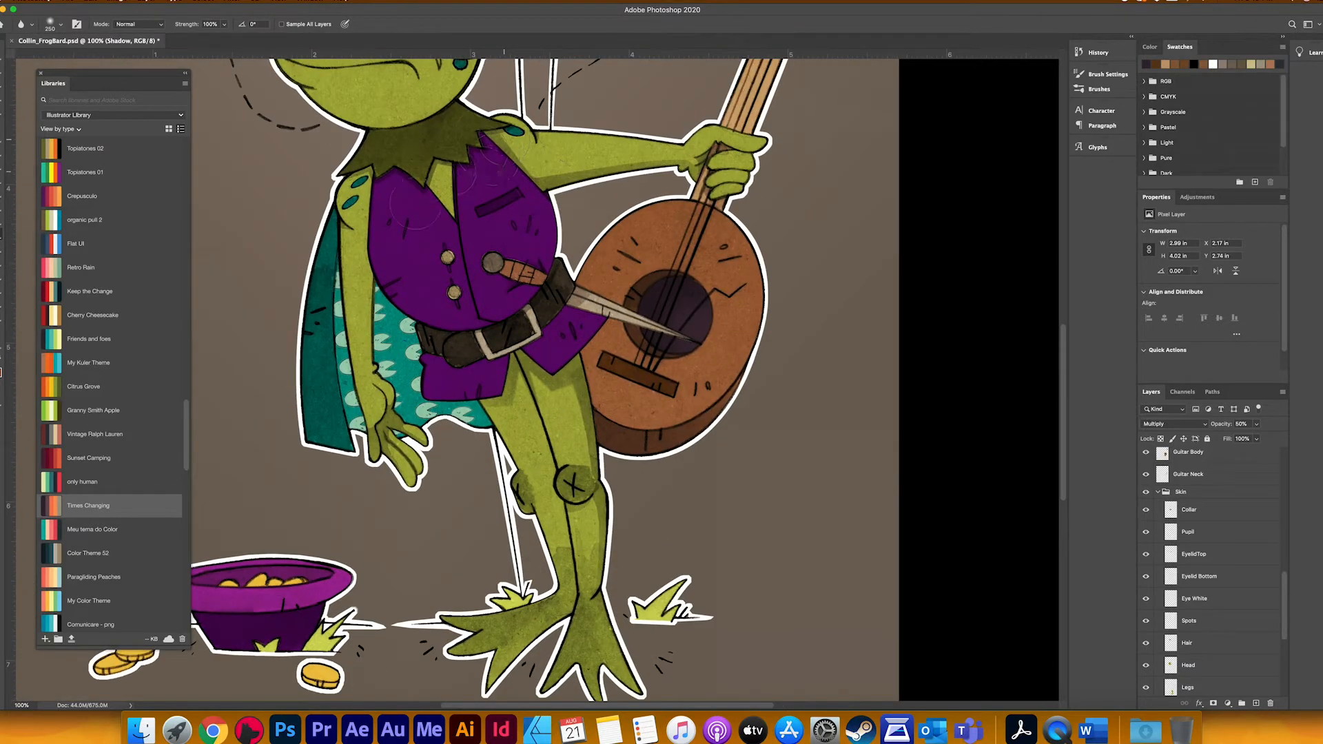
scroll(551, 379, "down", 2)
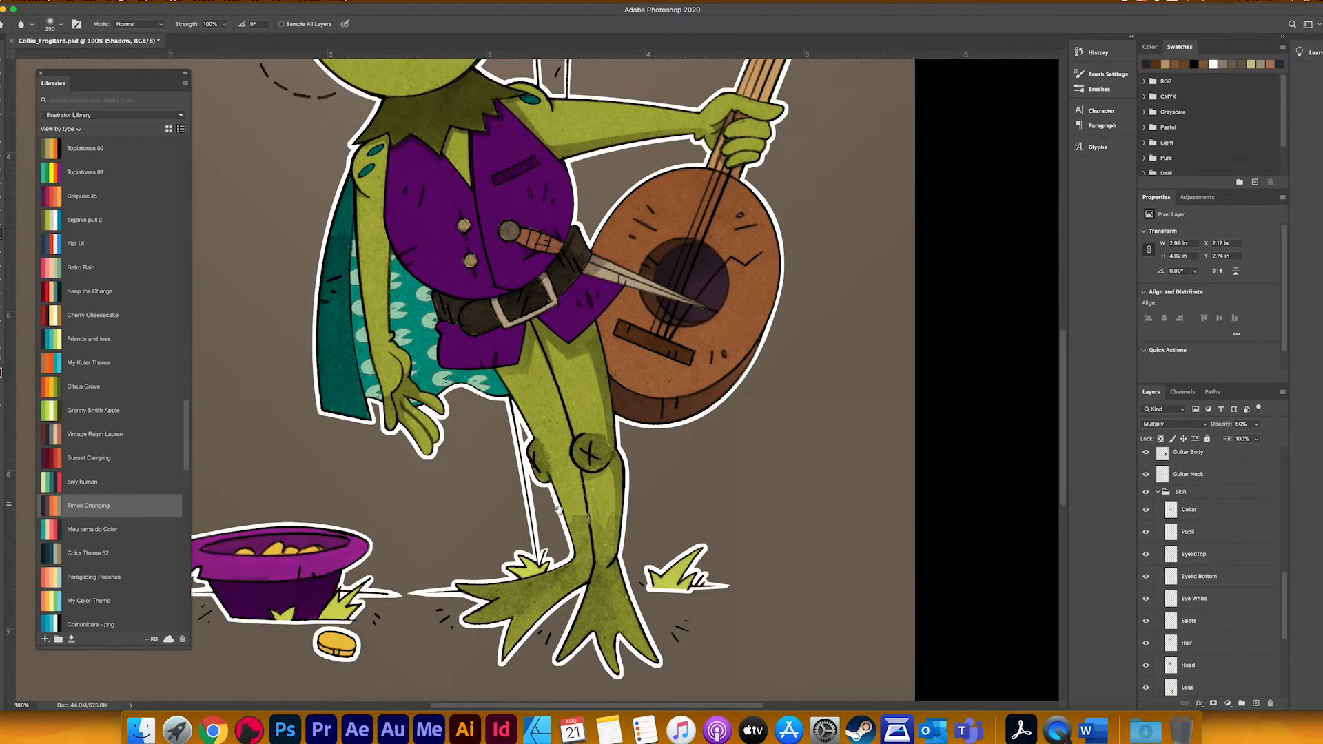
key("l")
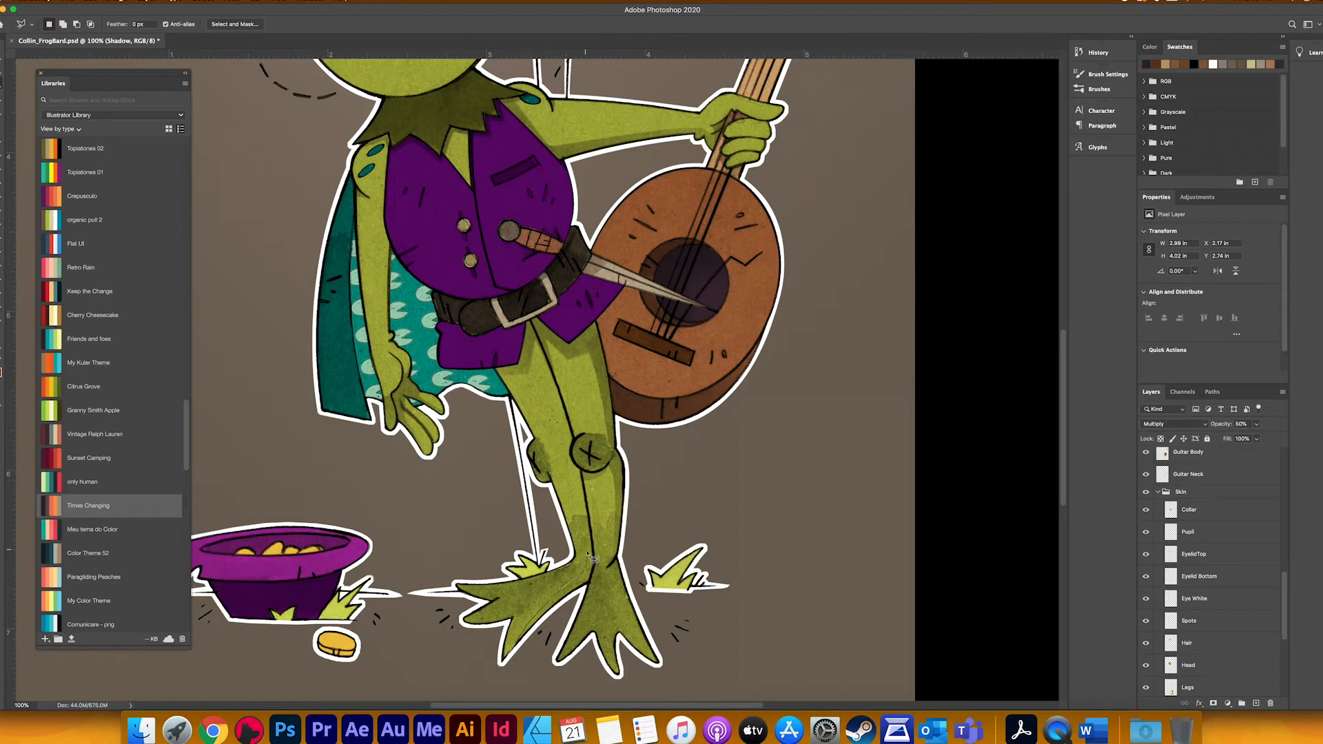
mouse_move(593, 518)
left_mouse_down()
mouse_move(596, 581)
mouse_move(525, 638)
mouse_move(586, 571)
mouse_move(589, 496)
mouse_move(569, 592)
left_mouse_up()
key("b")
key("super+d")
Step: Save the illustration with the added leg shadows
left_click_drag(572, 521, 620, 541)
left_click(2, 235)
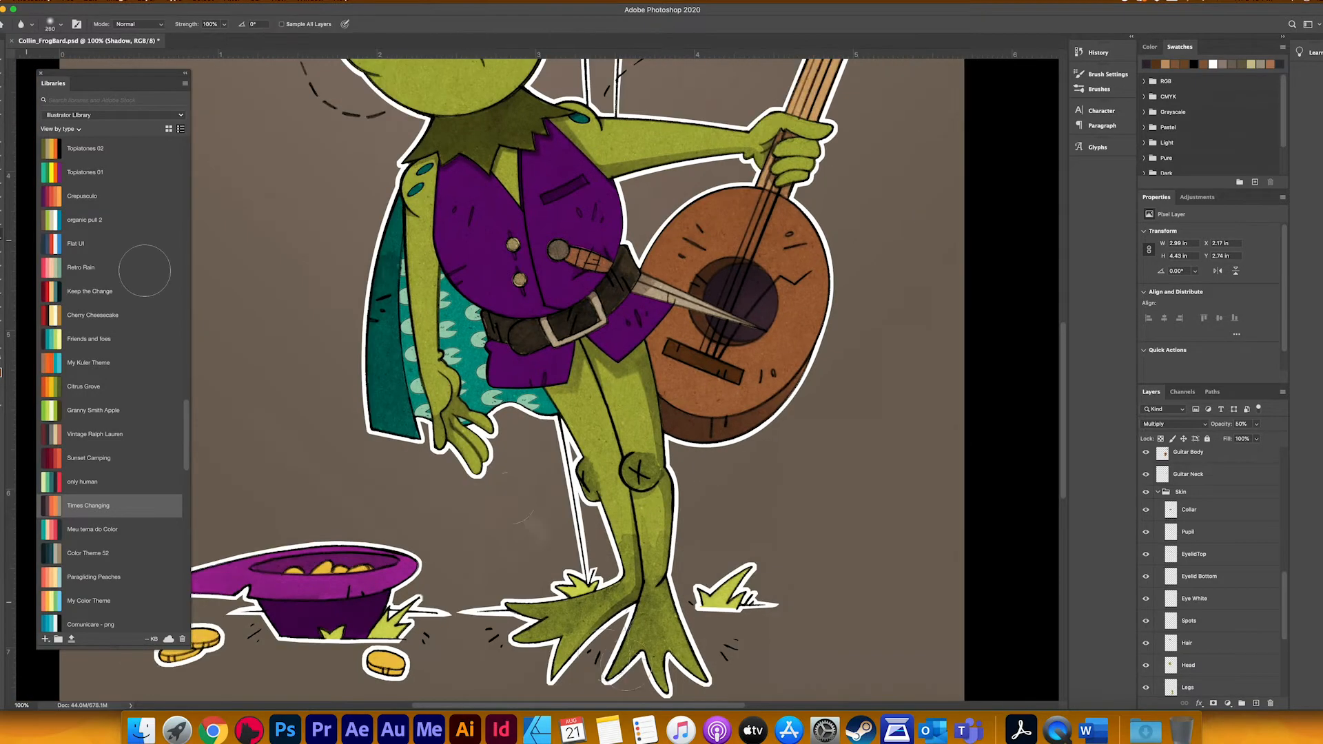
left_click_drag(689, 424, 707, 437)
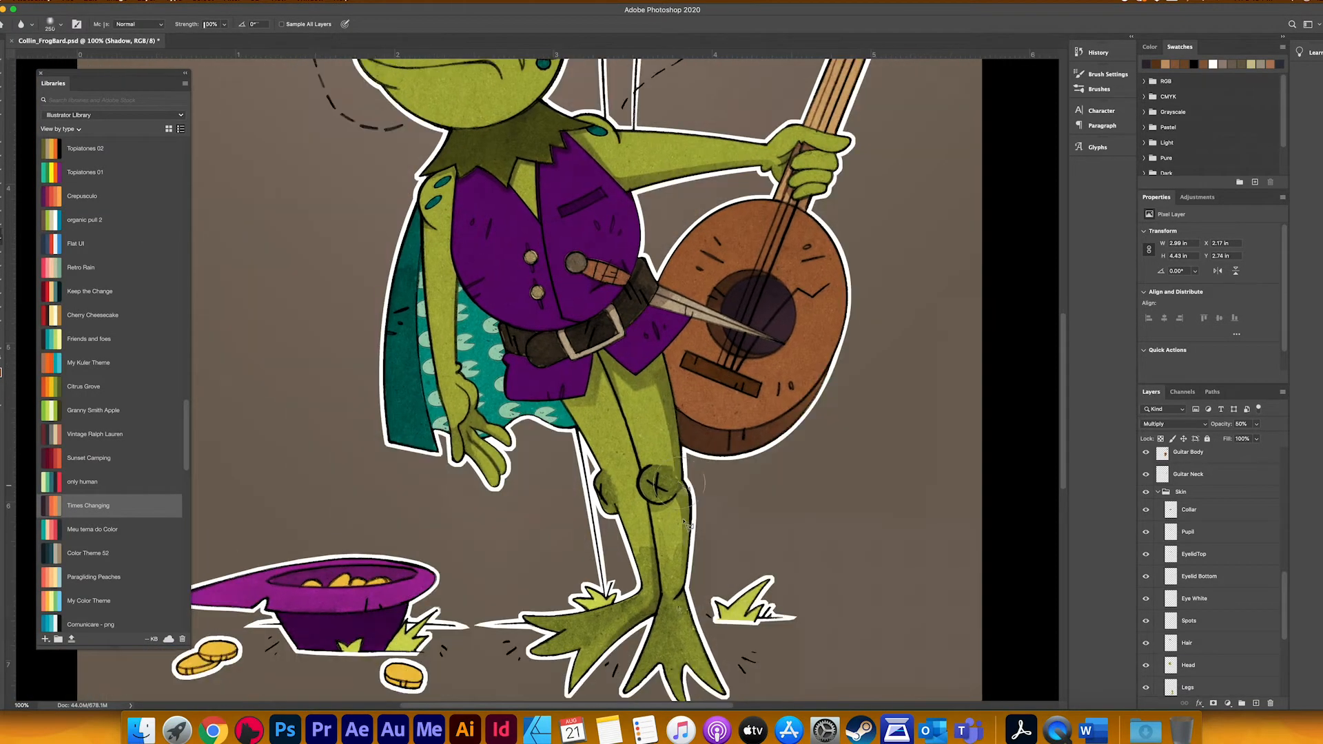
key("l")
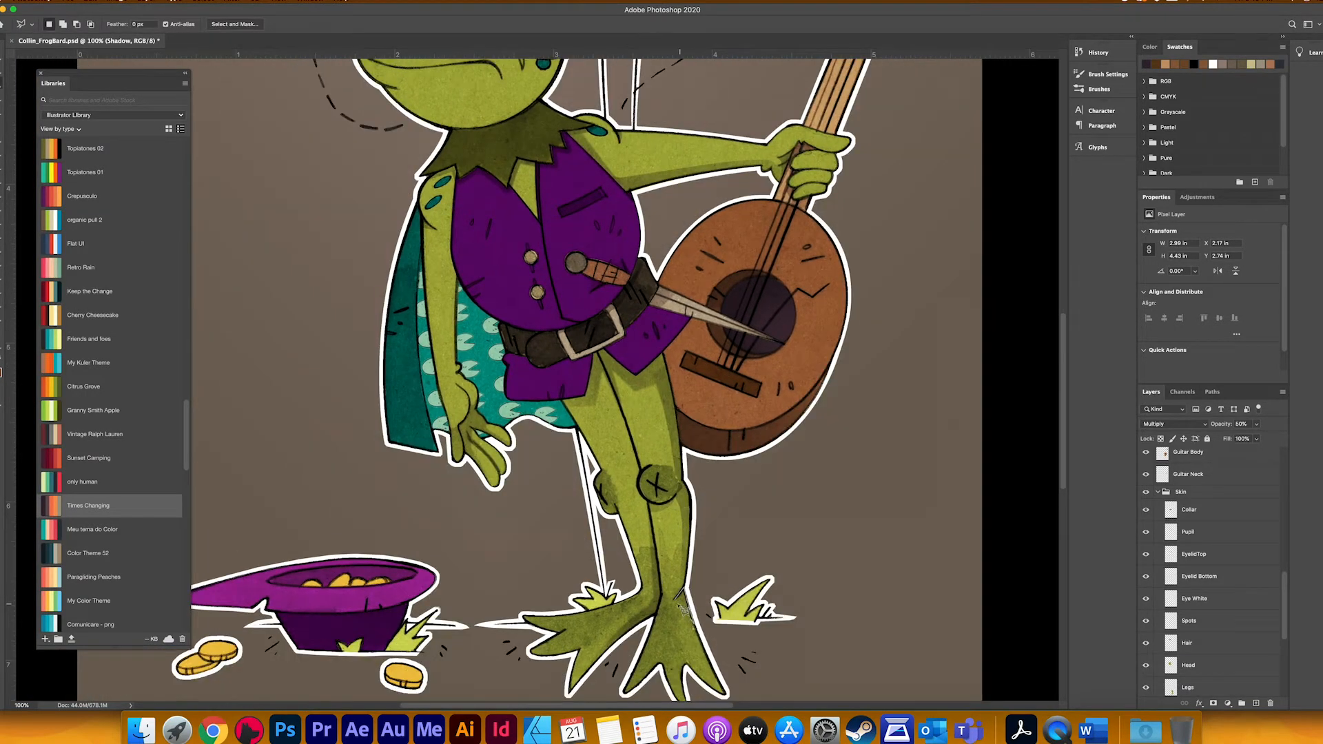
key("b")
key("super+s")
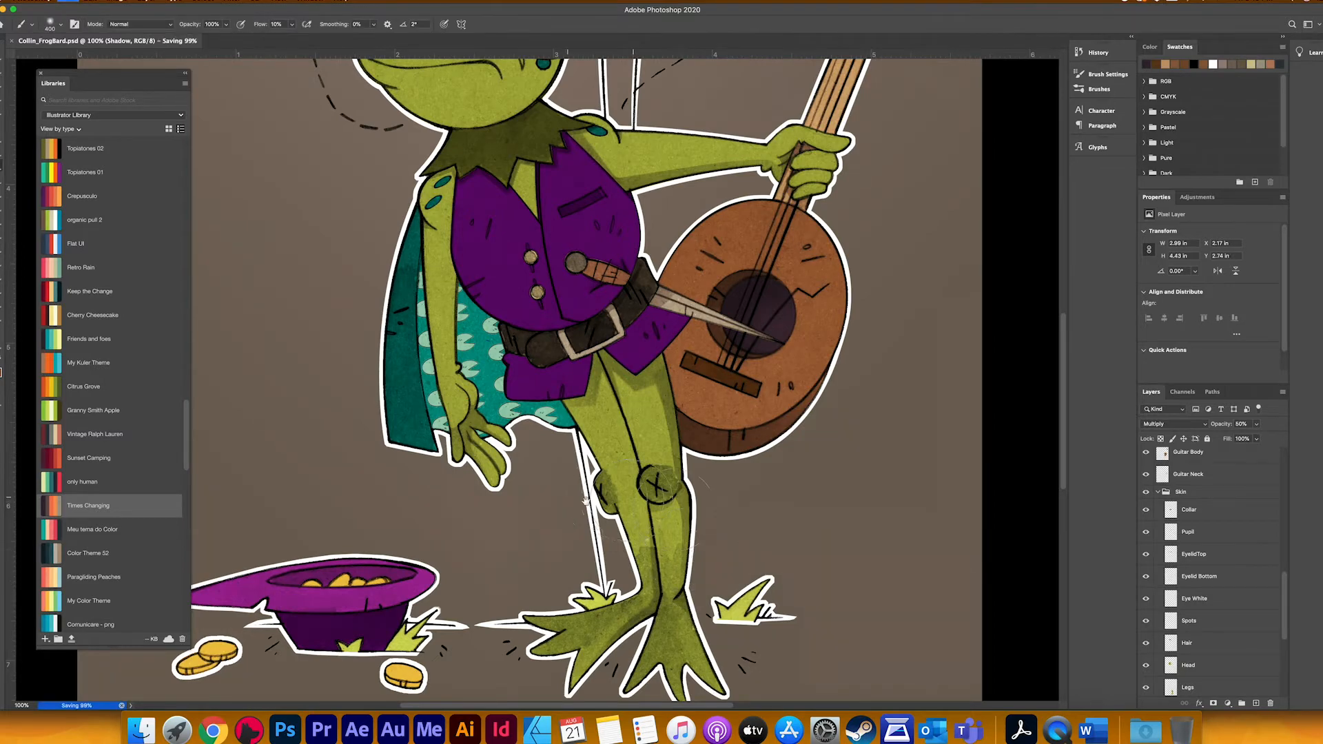
Step: Lasso the upper part of the hat's crown beneath the brim, shade it, and clear the selection
scroll(587, 499, "left", 5)
scroll(588, 499, "down", 2)
key("l")
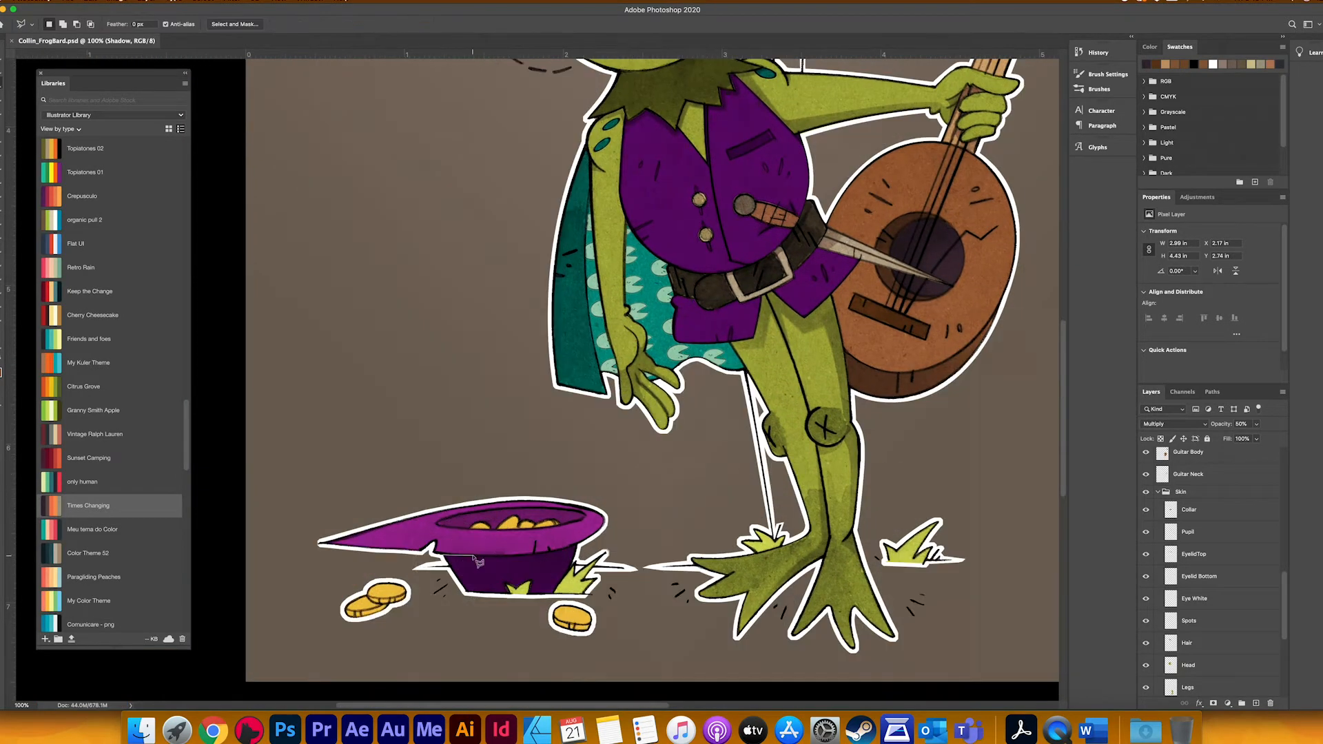
left_click(560, 579)
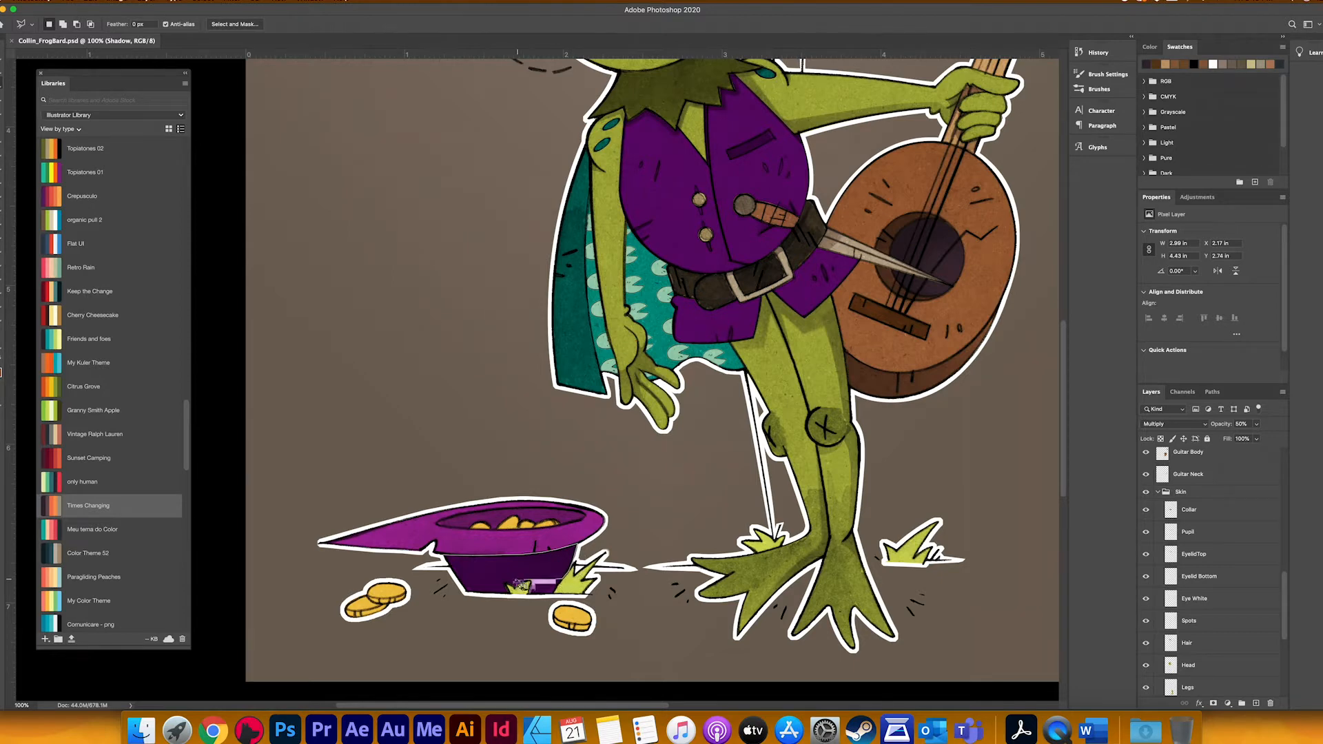
left_click(452, 574)
left_click(445, 555)
key("b")
mouse_move(470, 527)
left_mouse_down()
mouse_move(552, 521)
mouse_move(486, 514)
left_mouse_up()
key("super+d")
Step: Lasso the hat's oval opening, exclude the coins from the selection, and shade the interior
key("super+plus")
left_click_drag(518, 438, 612, 184)
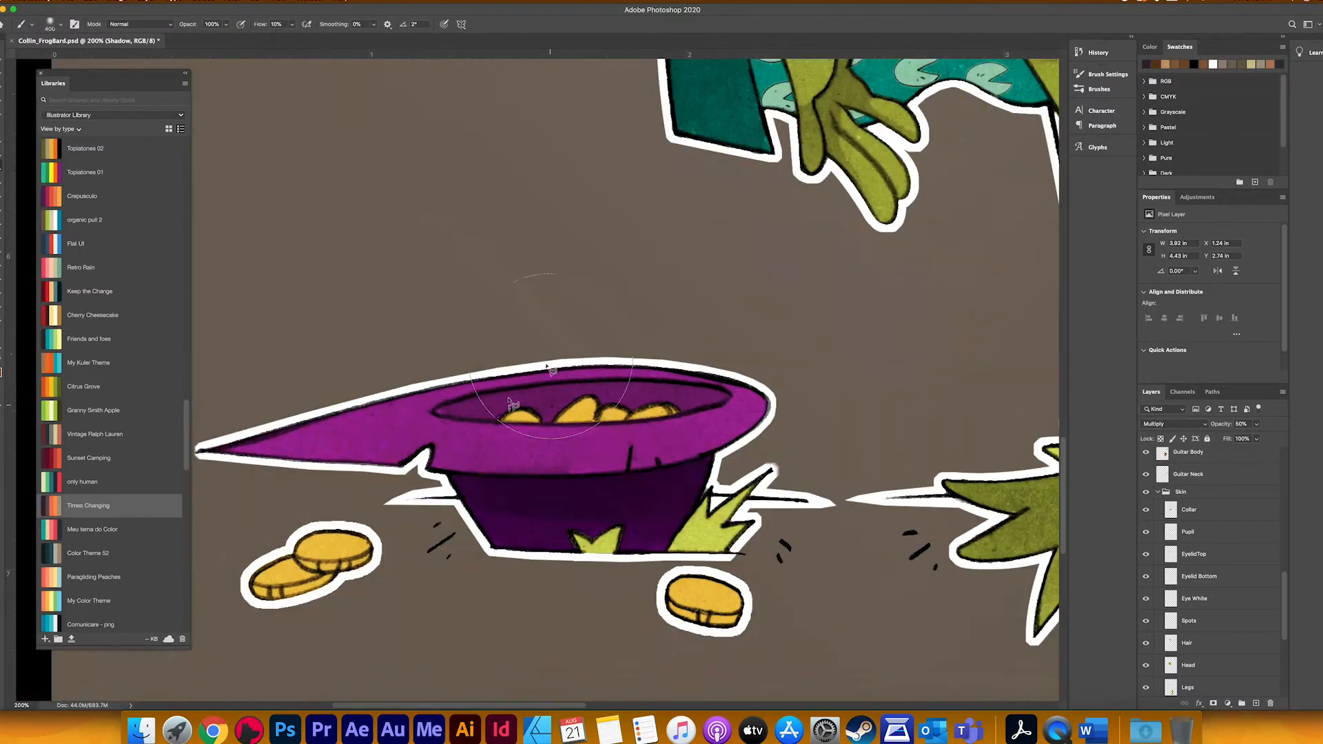
key("l")
mouse_move(434, 412)
left_mouse_down()
mouse_move(512, 386)
mouse_move(640, 386)
left_mouse_up()
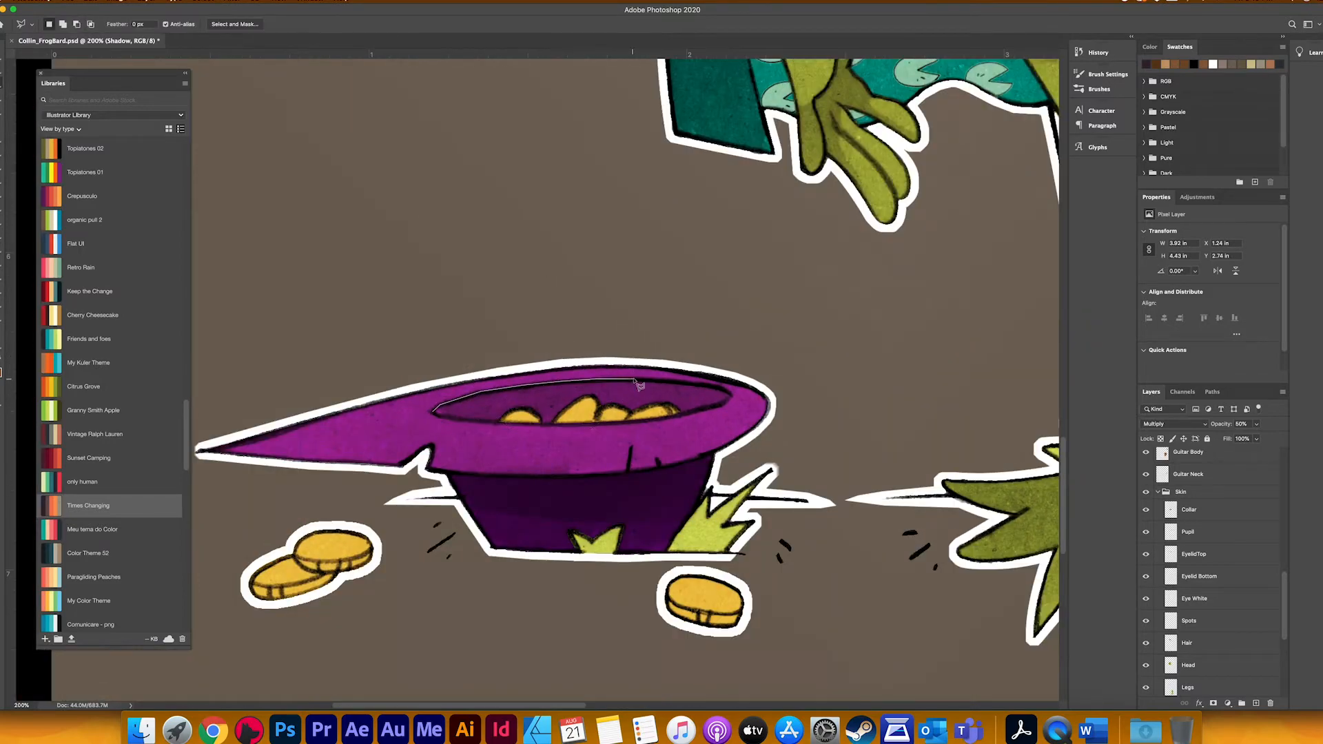
mouse_move(730, 407)
left_mouse_down()
mouse_move(546, 432)
mouse_move(436, 413)
left_mouse_up()
scroll(1213, 552, "up", 10)
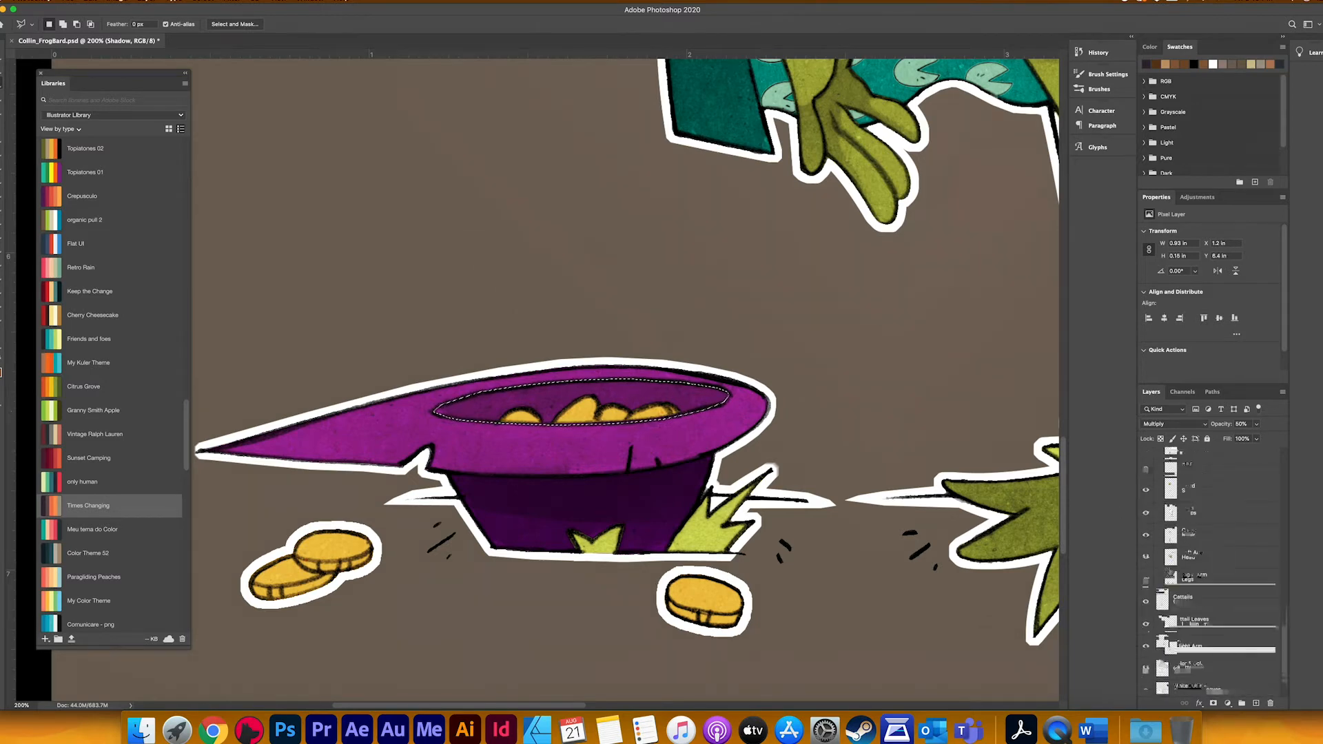
key("e")
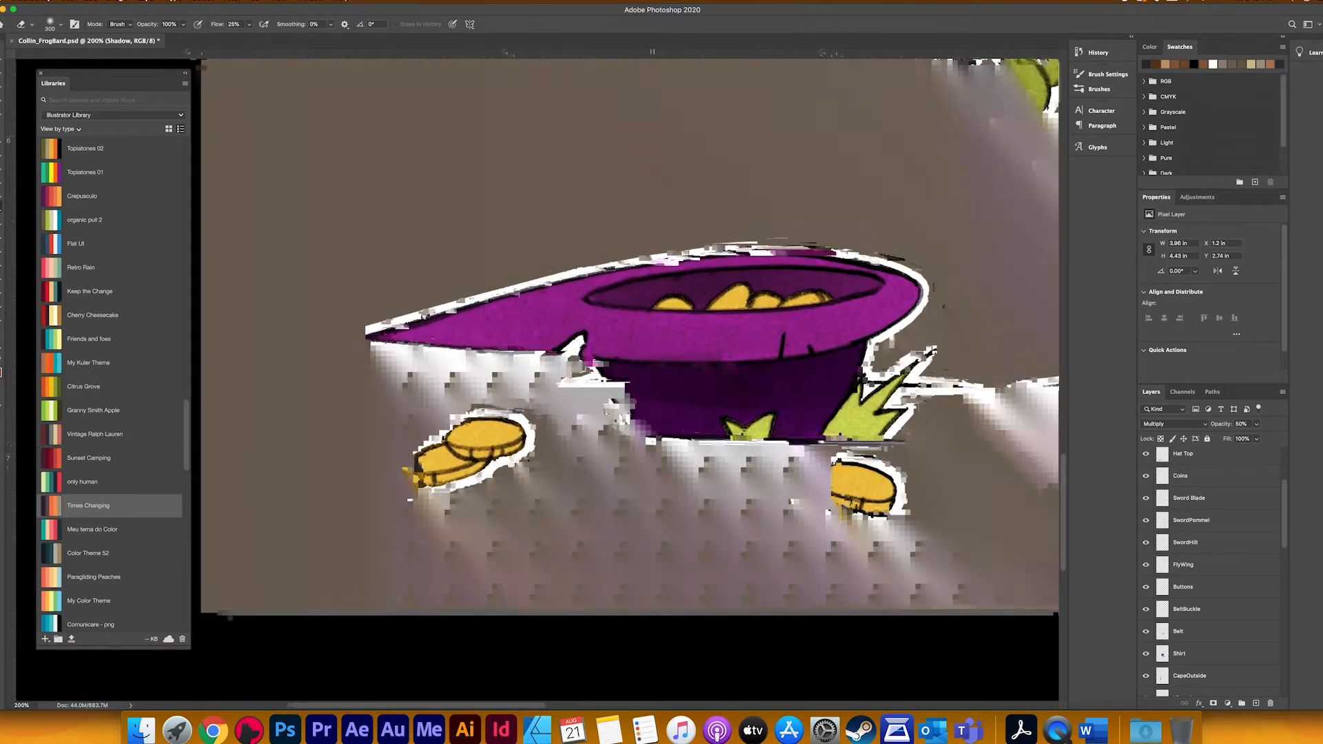
Step: Load the Coins layer's outline as a selection on the Shadow layer and exclude the coins inside the hat
scroll(689, 393, "left", 1)
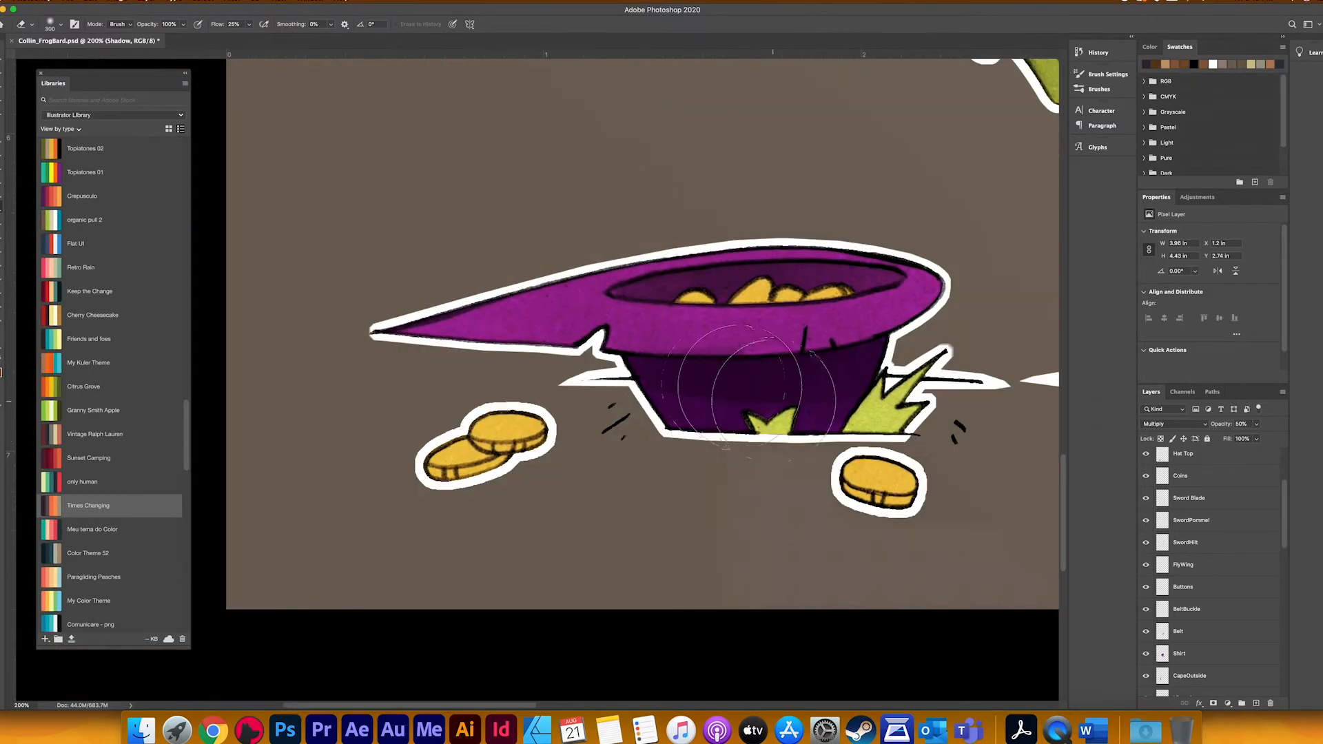
scroll(1199, 583, "up", 5)
scroll(771, 505, "down", 1)
key("l")
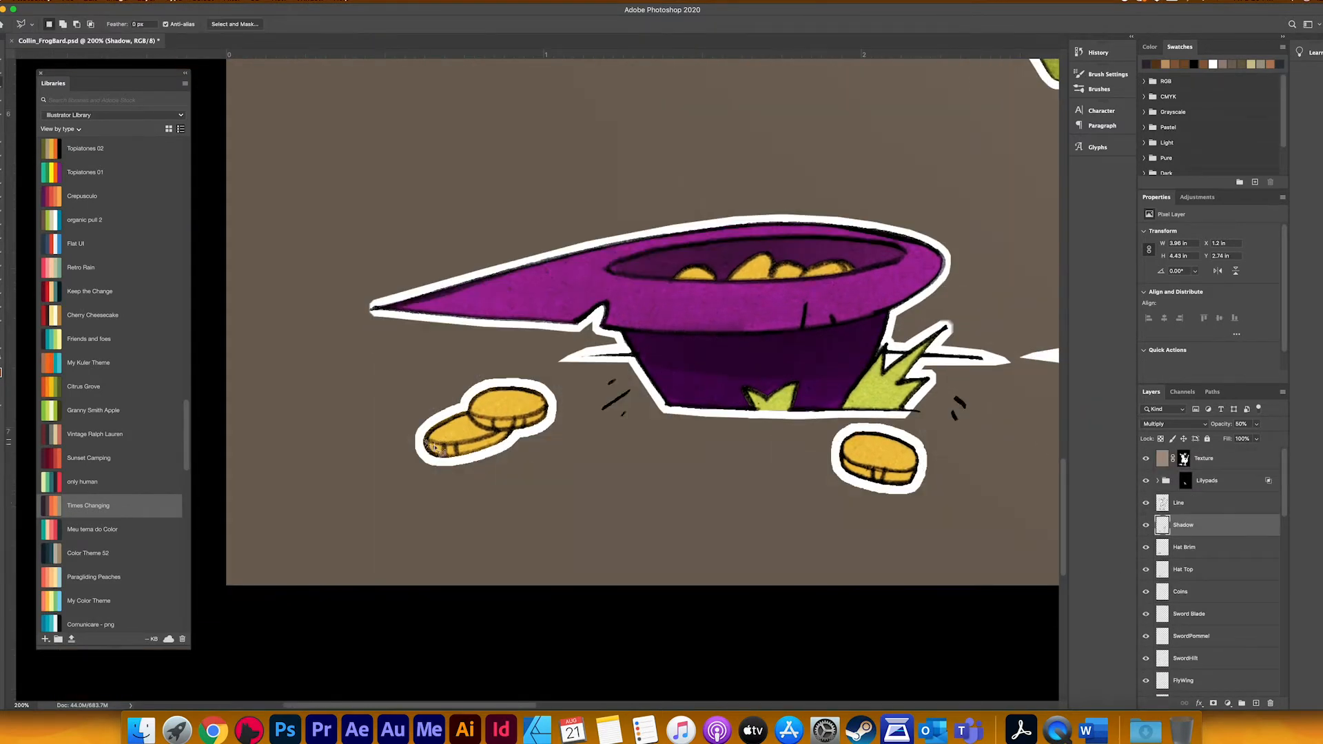
left_click(1163, 590, "super")
left_click(606, 230, "alt")
left_click(660, 326)
left_click(827, 347)
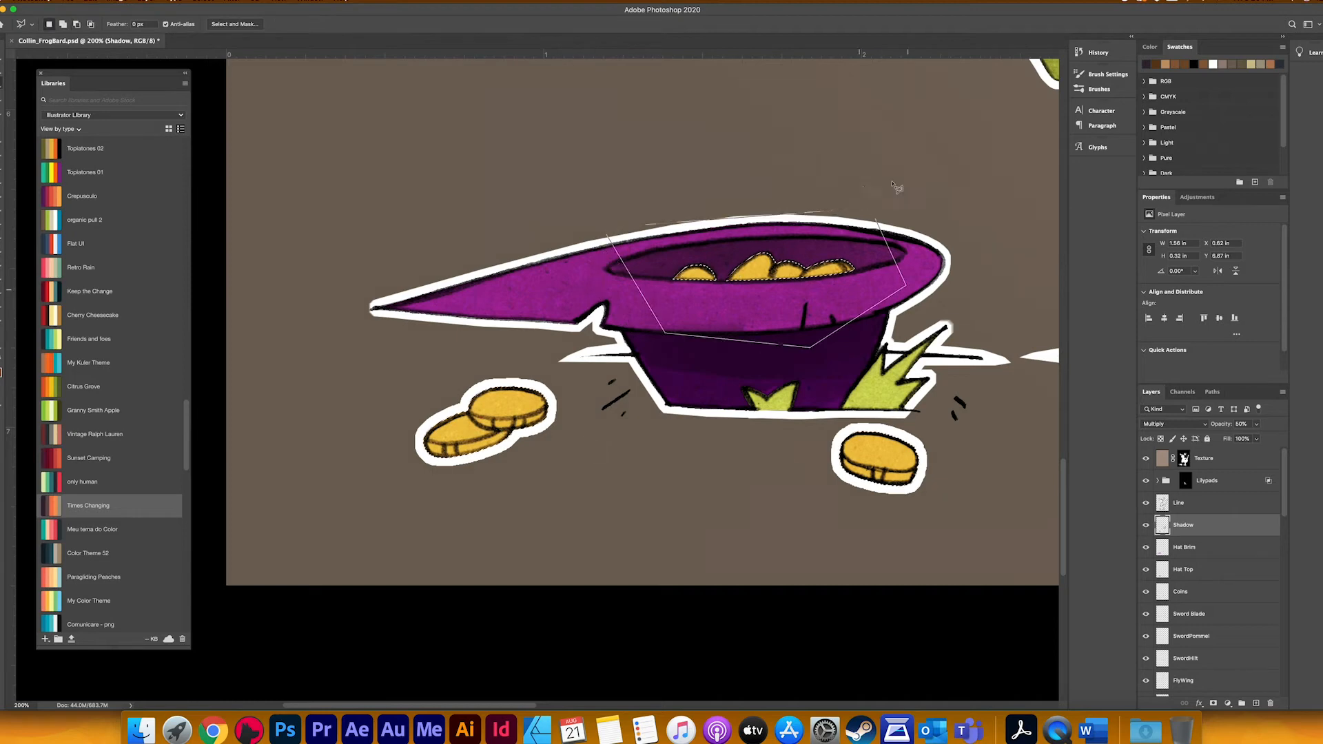
left_click(899, 190)
left_click(606, 230)
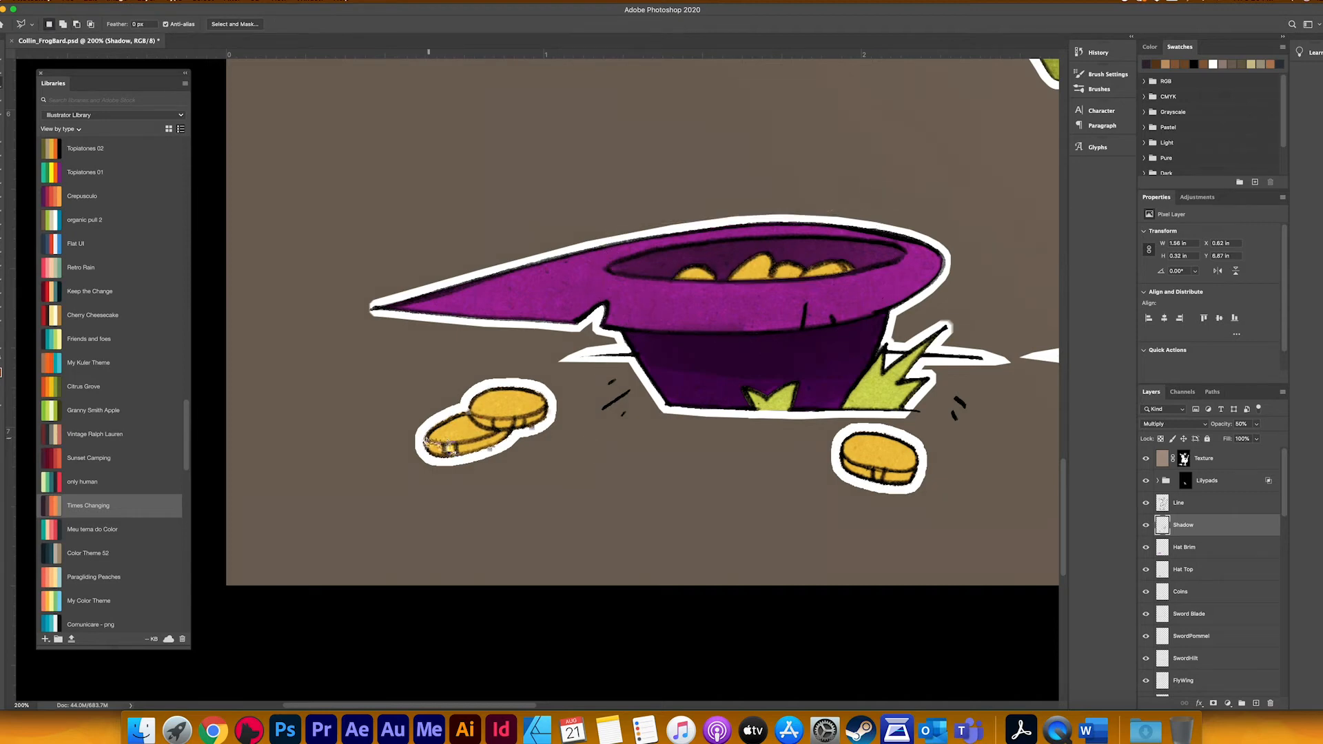
Step: Exclude the top faces of the coins on the ground from the selection, shade their edges, and clear the selection
left_click(469, 411)
left_click(435, 394)
left_click(419, 439)
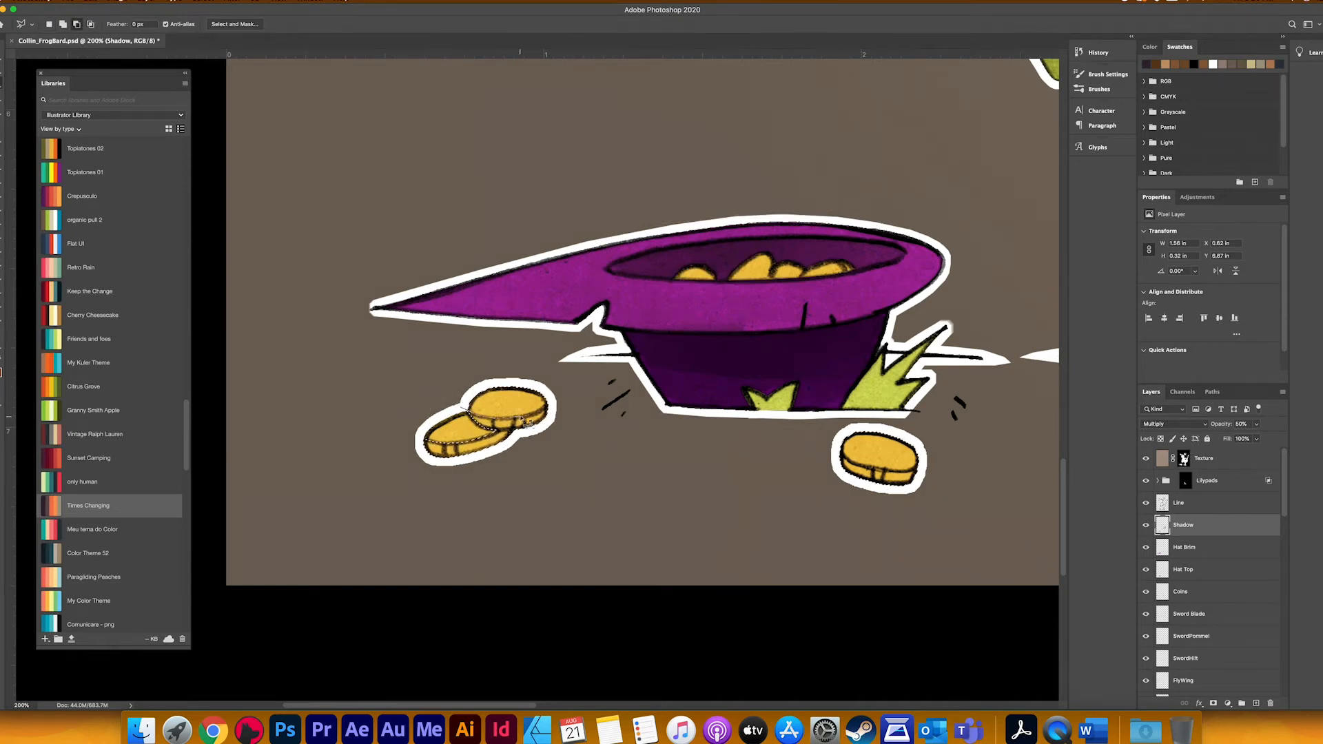
left_click(838, 442, "alt")
left_click(863, 471)
left_click(920, 471)
left_click(925, 445)
left_click(859, 421)
left_click(838, 442)
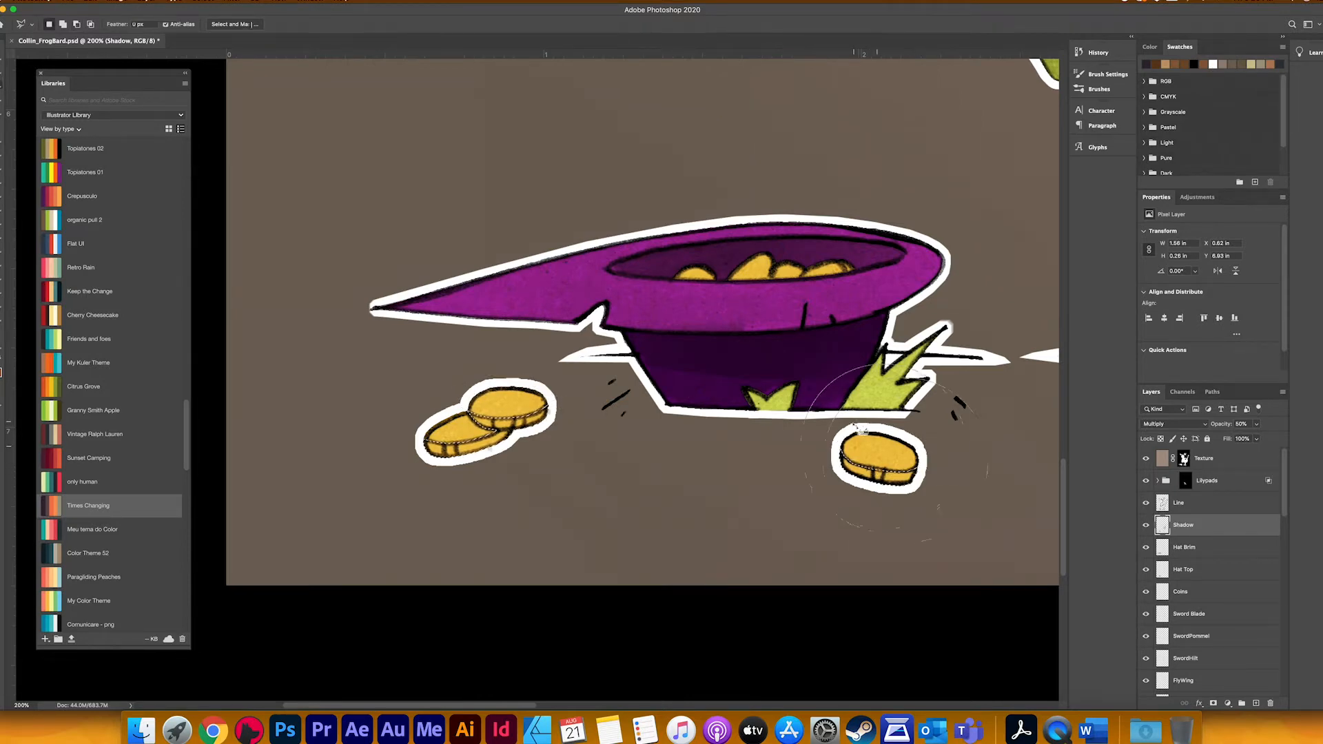
key("b")
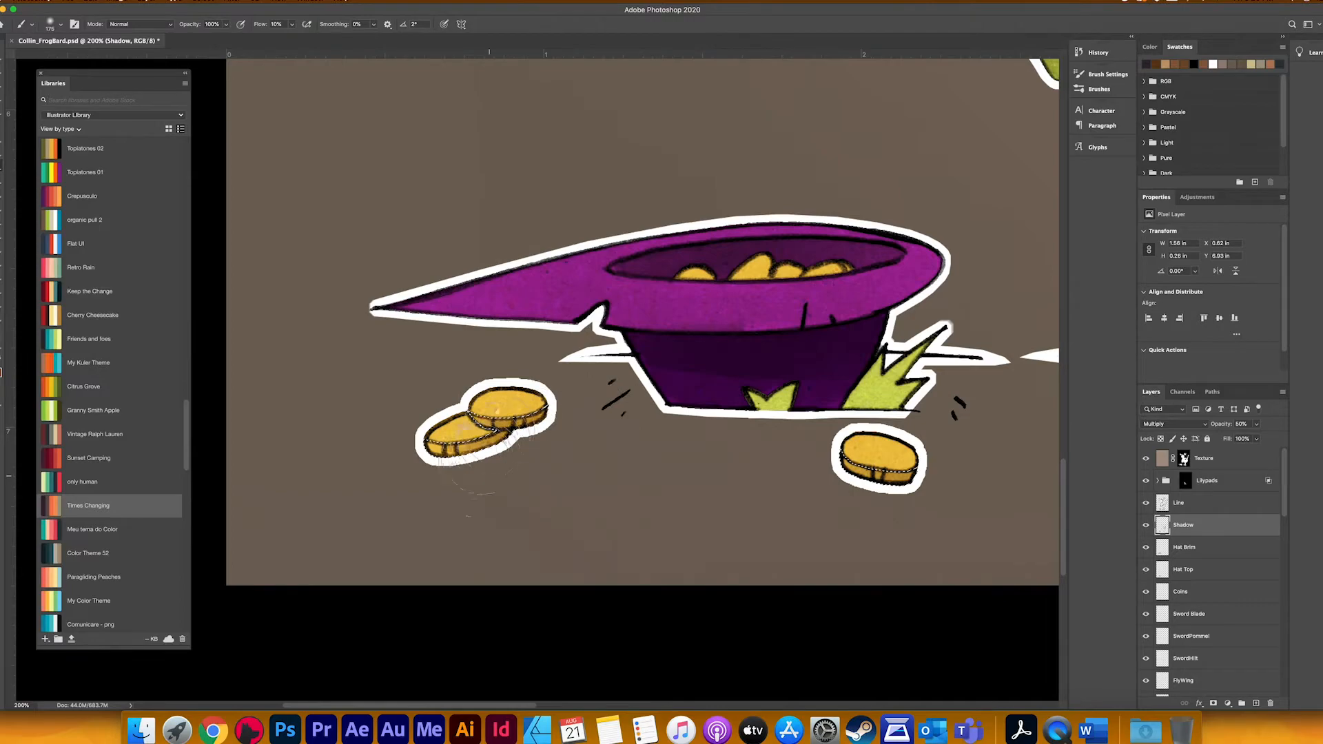
key("super+d")
Step: Load the Cattails layer's outline as a selection around the three brown cattail heads
key("super+minus")
left_click_drag(881, 187, 598, 622)
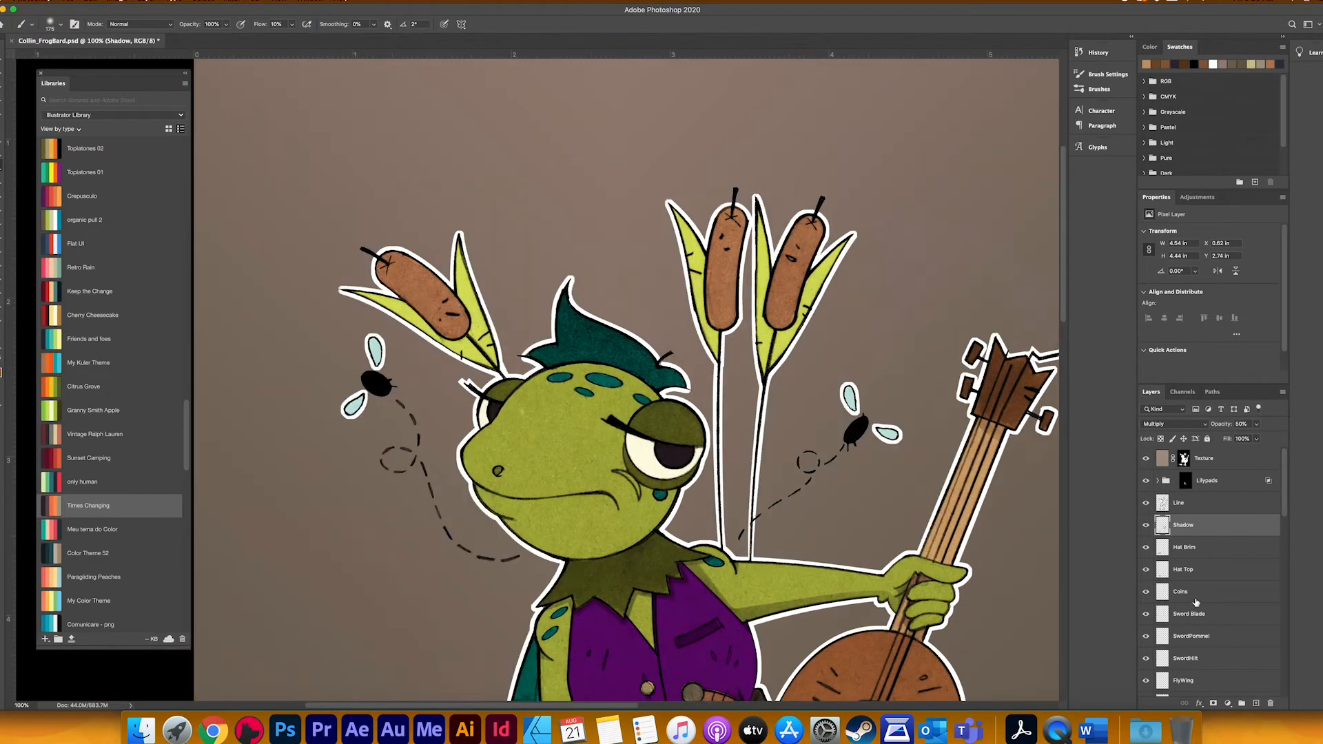
scroll(1196, 602, "down", 5)
scroll(1195, 602, "down", 5)
scroll(1186, 562, "down", 10)
left_click(1162, 574, "super")
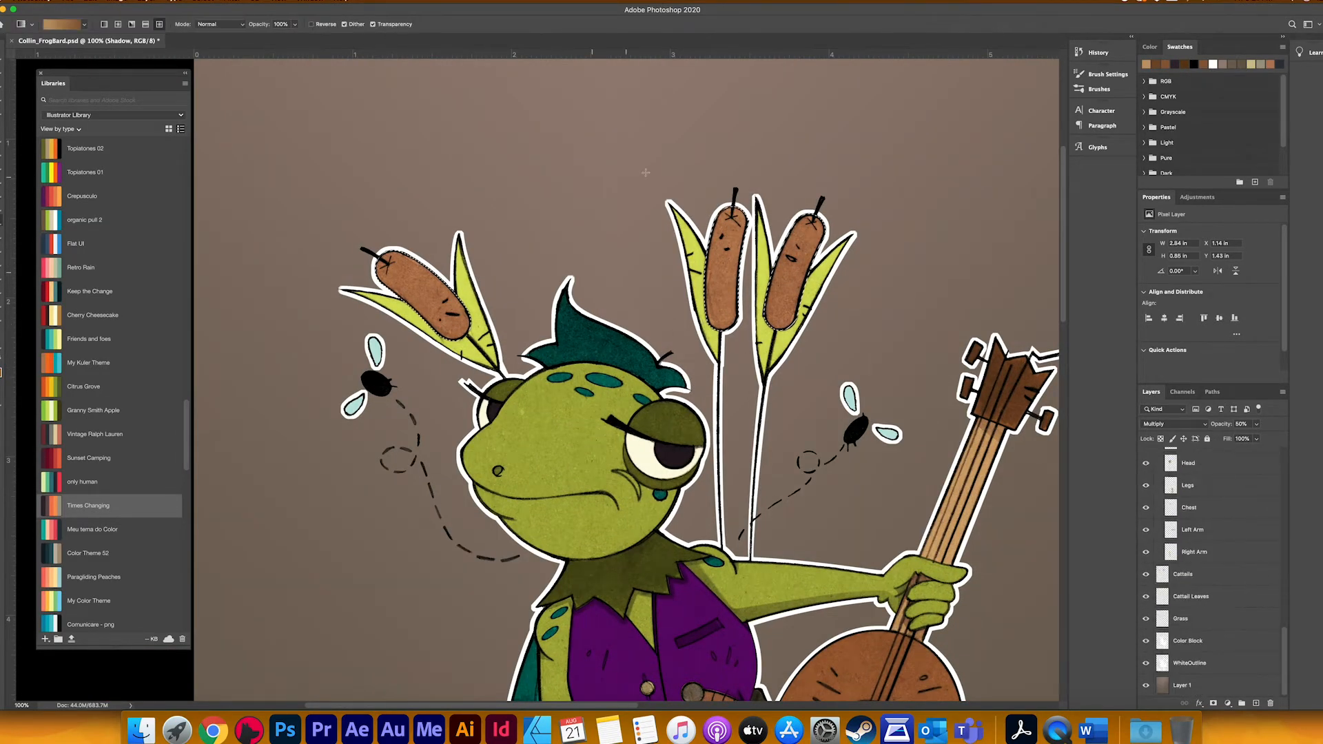
Step: Try a brown gradient across the selected cattail heads on the Cattails layer
key("g")
key("super+z")
scroll(1172, 562, "up", 3)
scroll(1172, 572, "down", 3)
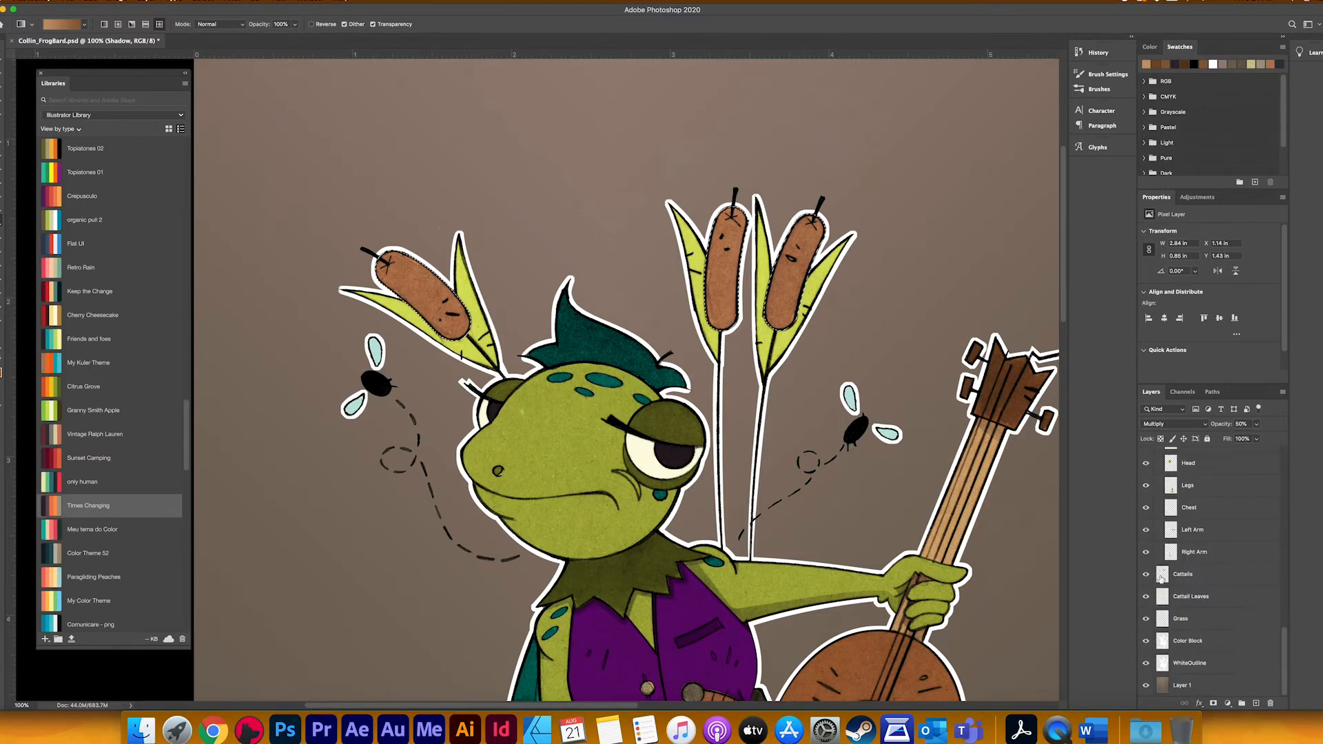
left_click(1163, 577)
left_click(1155, 64)
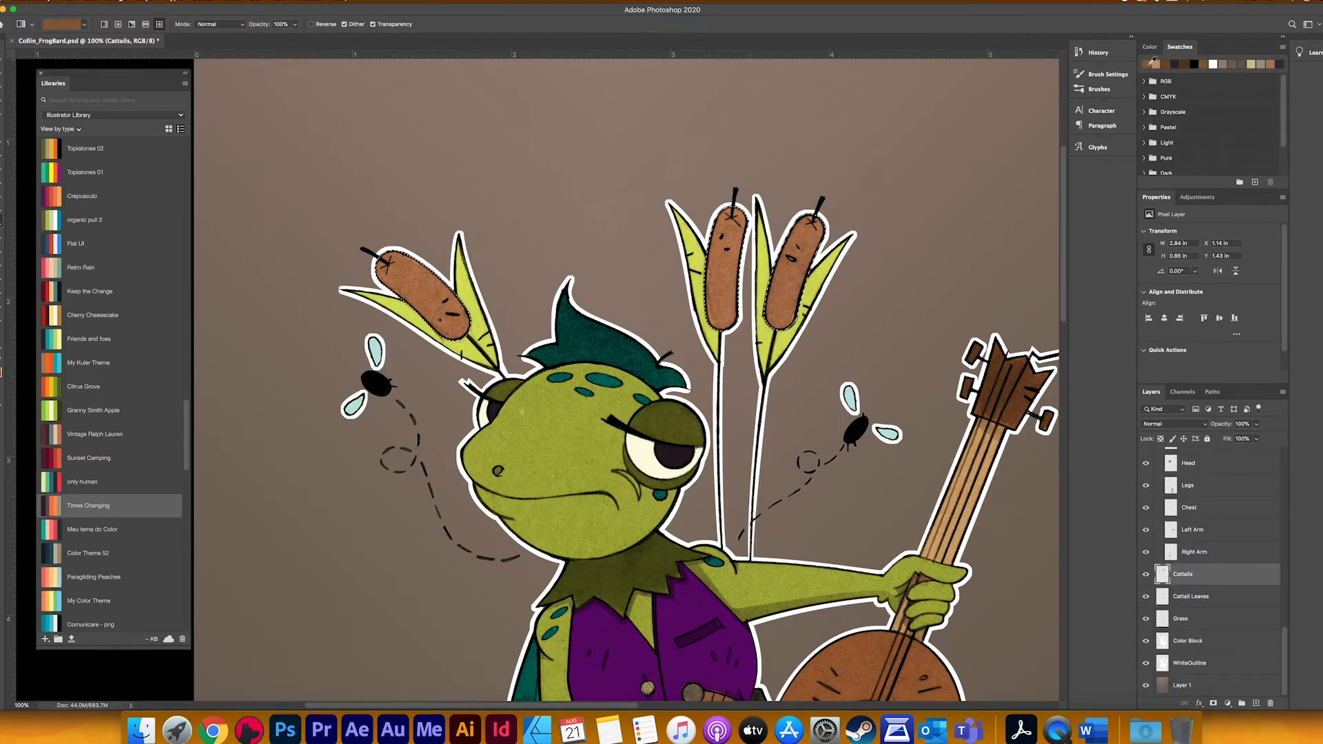
left_click(1157, 64)
left_click_drag(716, 300, 578, 355)
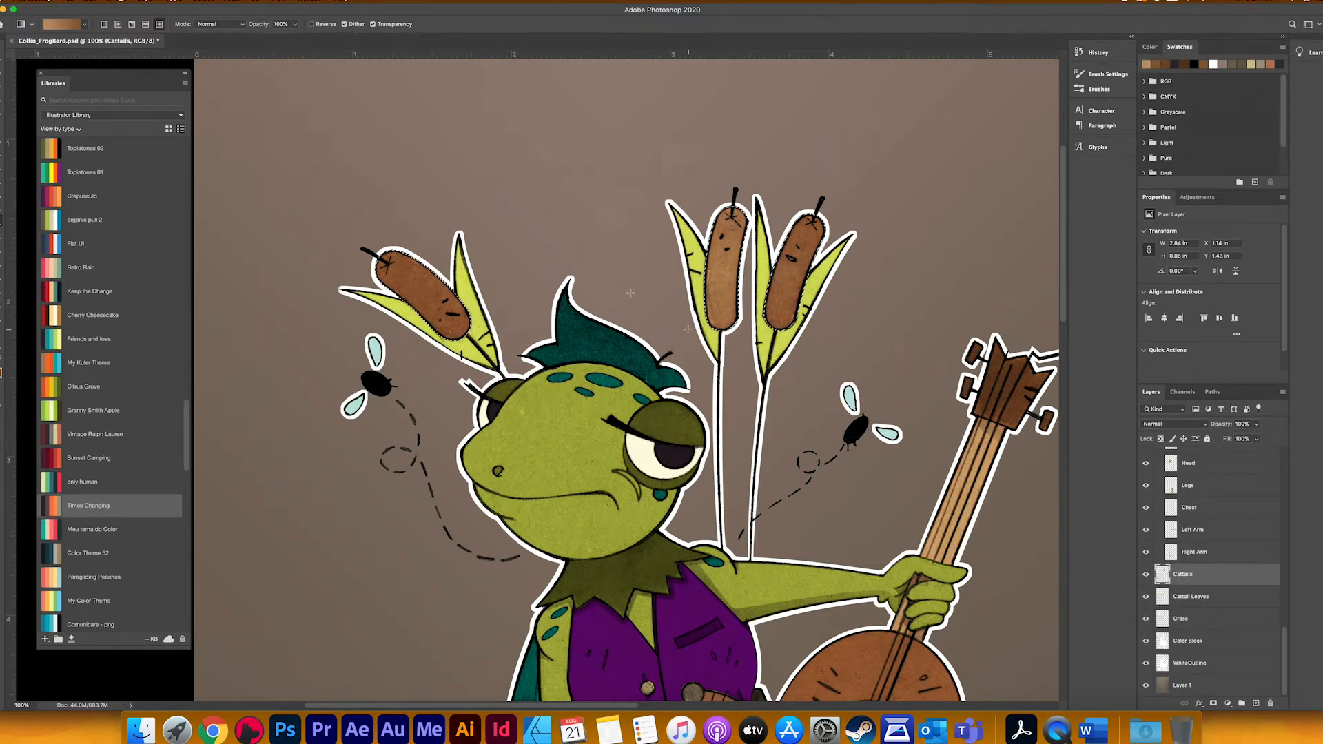
left_click_drag(723, 633, 746, 704)
left_click_drag(584, 153, 640, 345)
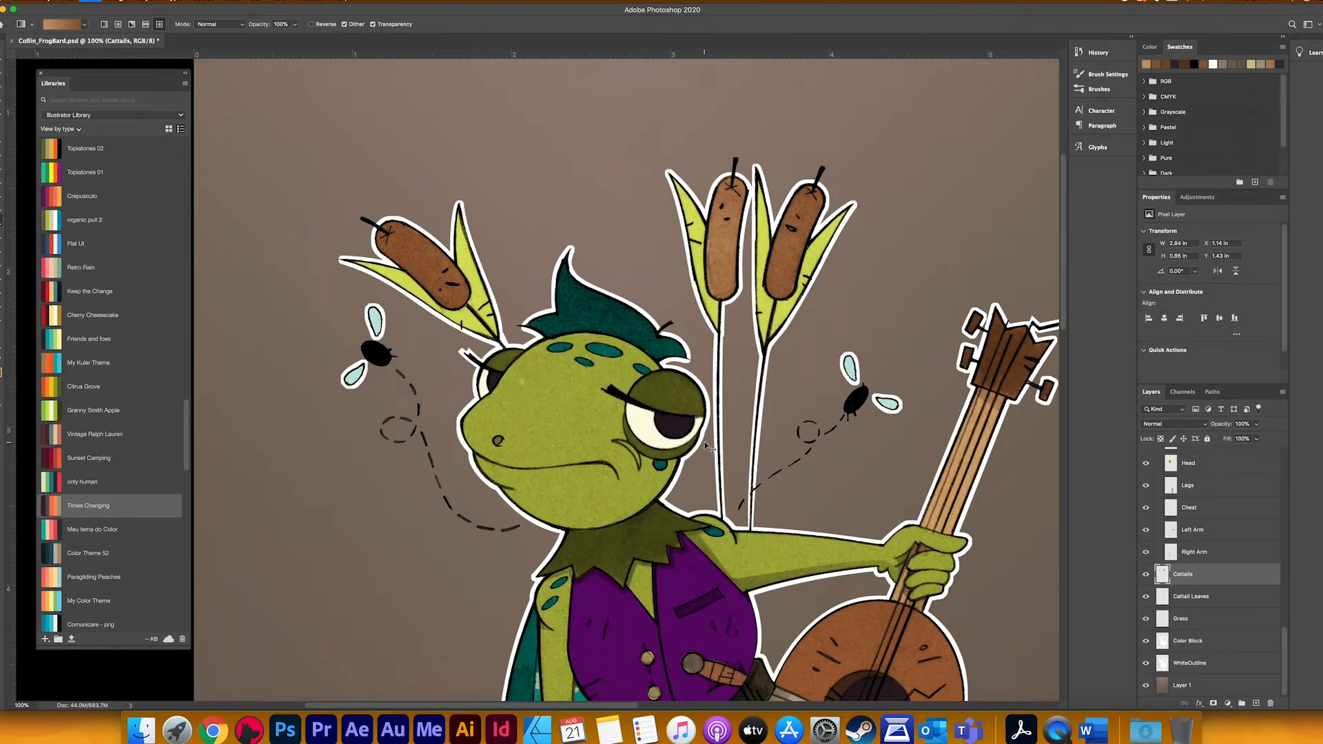
Step: Brush soft brown shading over the selected cattail heads on the Cattails layer and clear the selection
key("b")
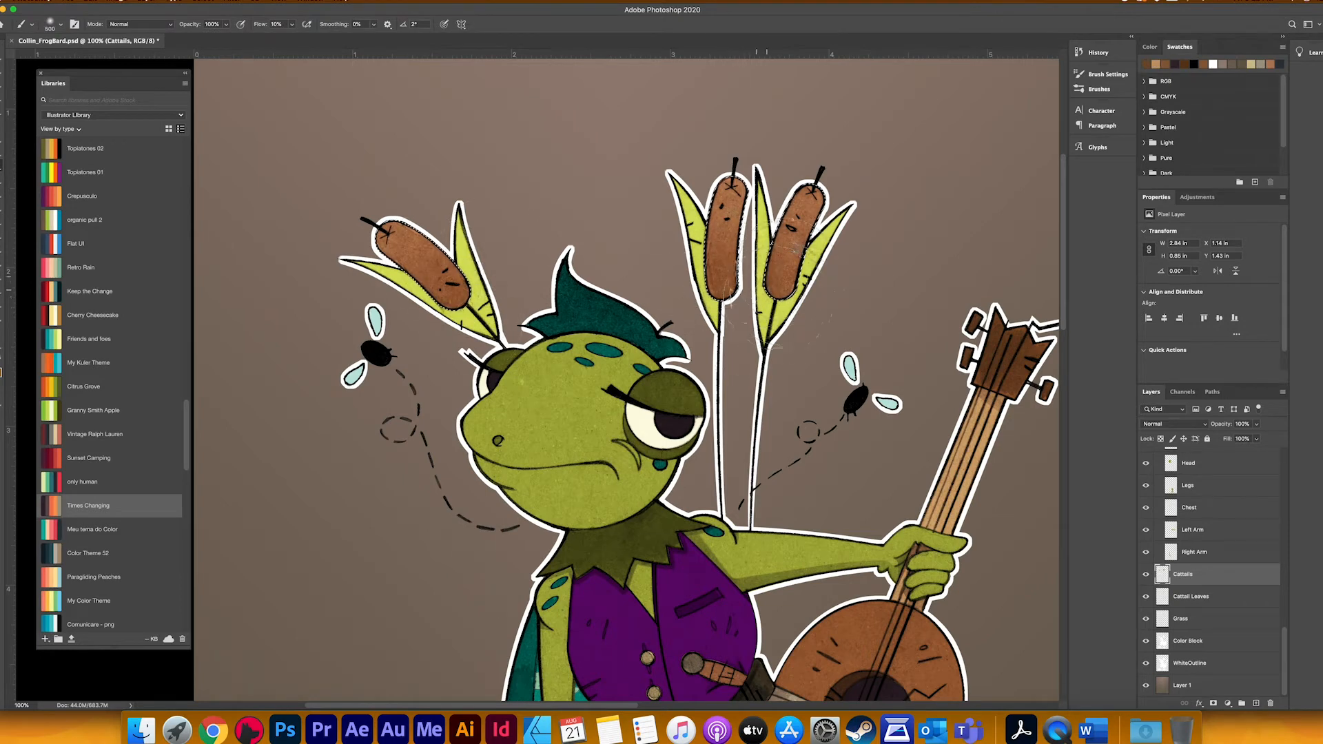
key("super+d")
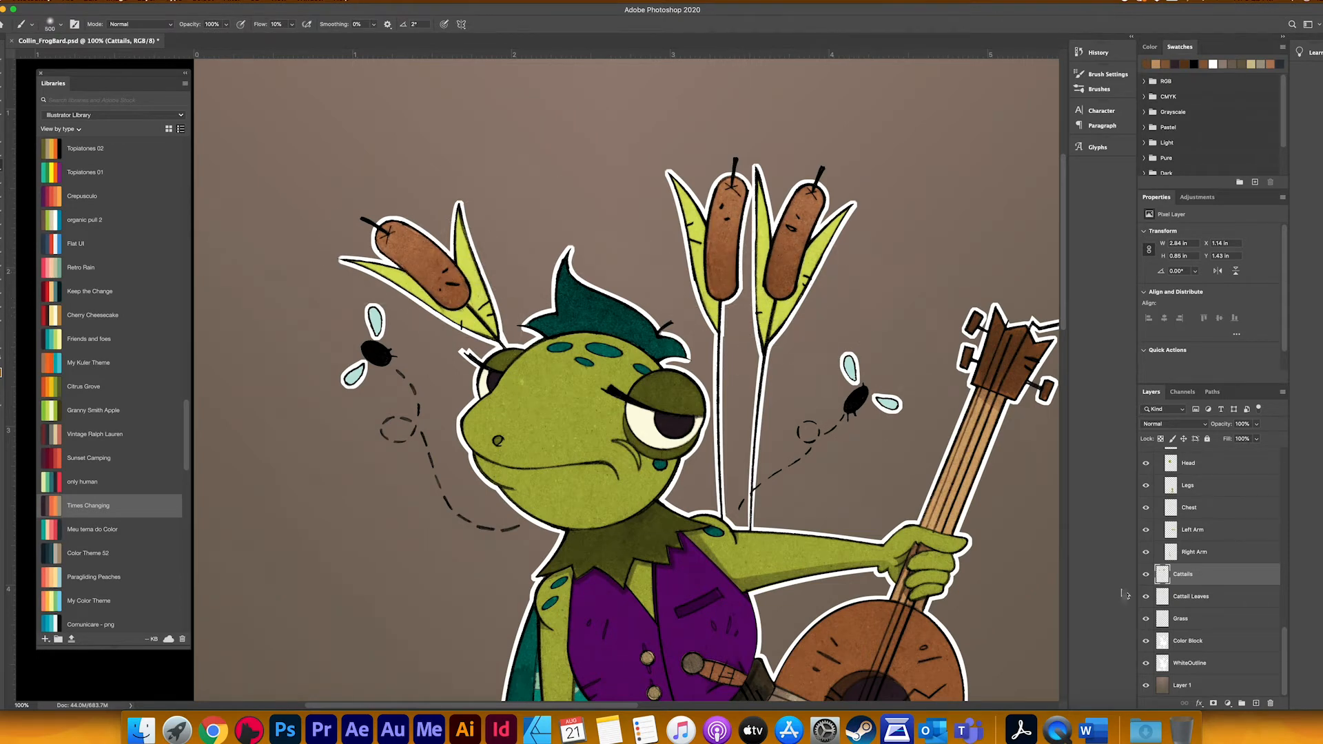
Step: Shade the Cattail Leaves and Grass layers with a green from the Granny Smith Apple theme
left_click(1162, 595)
left_click(75, 411)
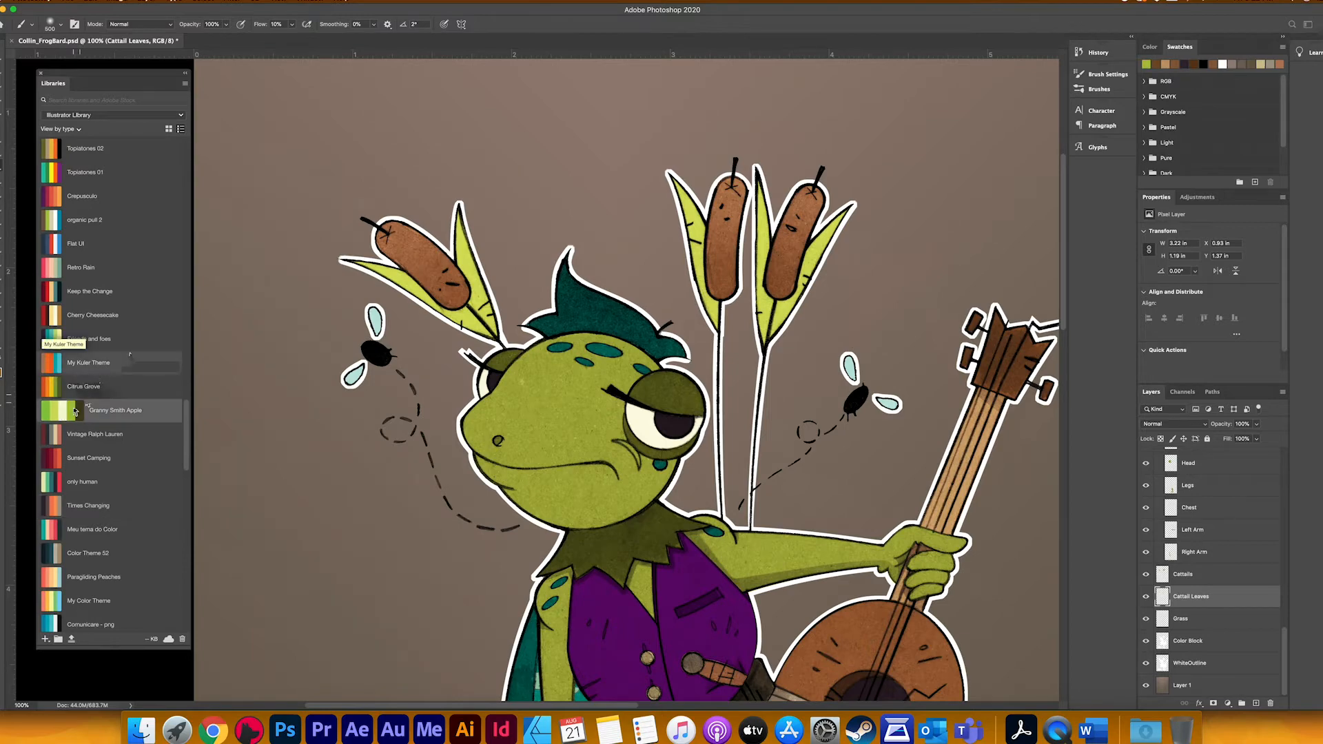
scroll(75, 411, "up", 9)
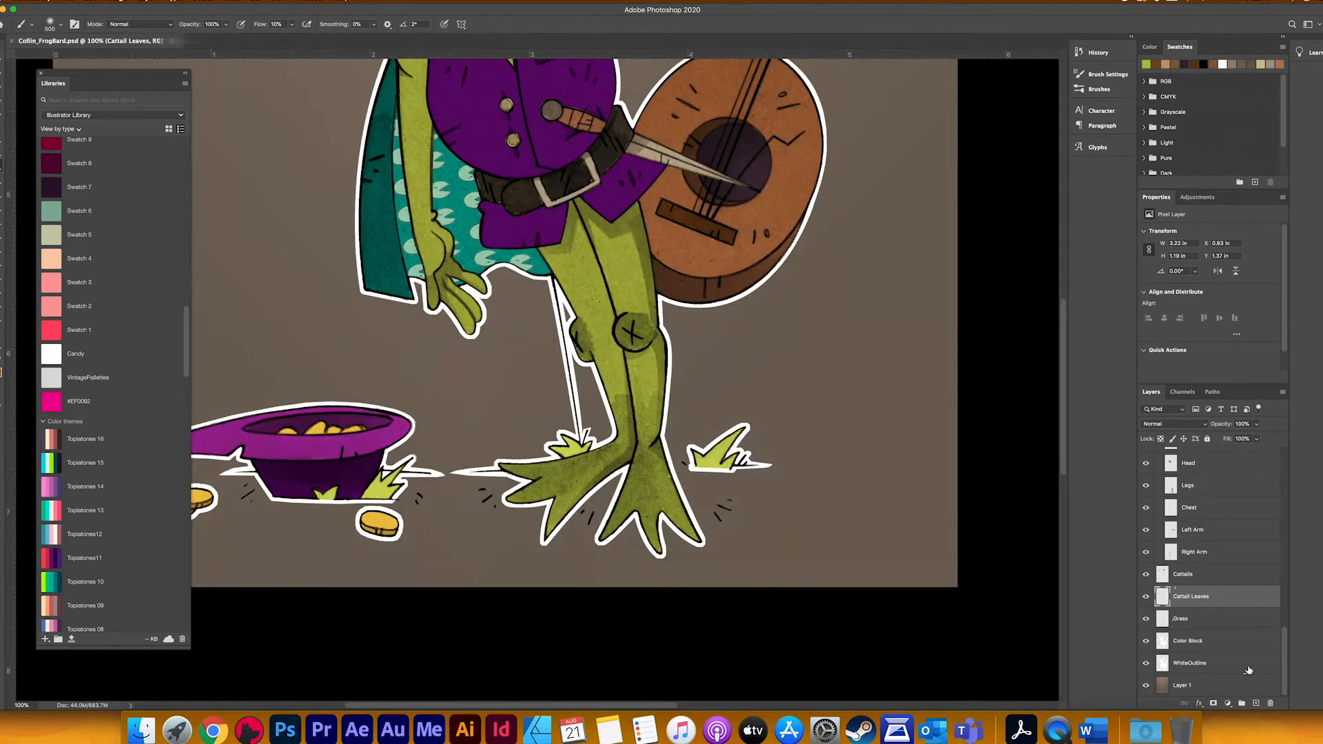
left_click(1180, 619)
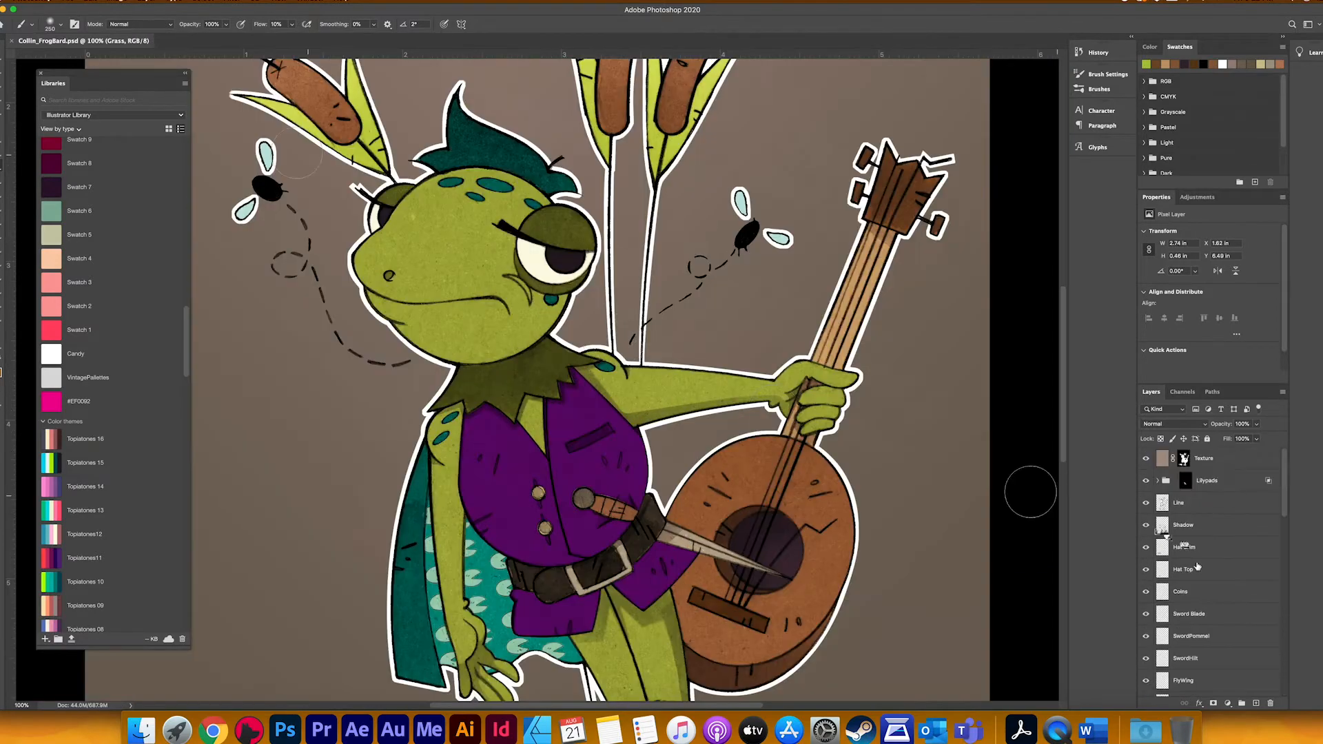
Step: Lasso the underside of the jaw and the cheek crease on the Shadow layer, shade the area, and blur the shadow's edge
scroll(97, 493, "down", 5)
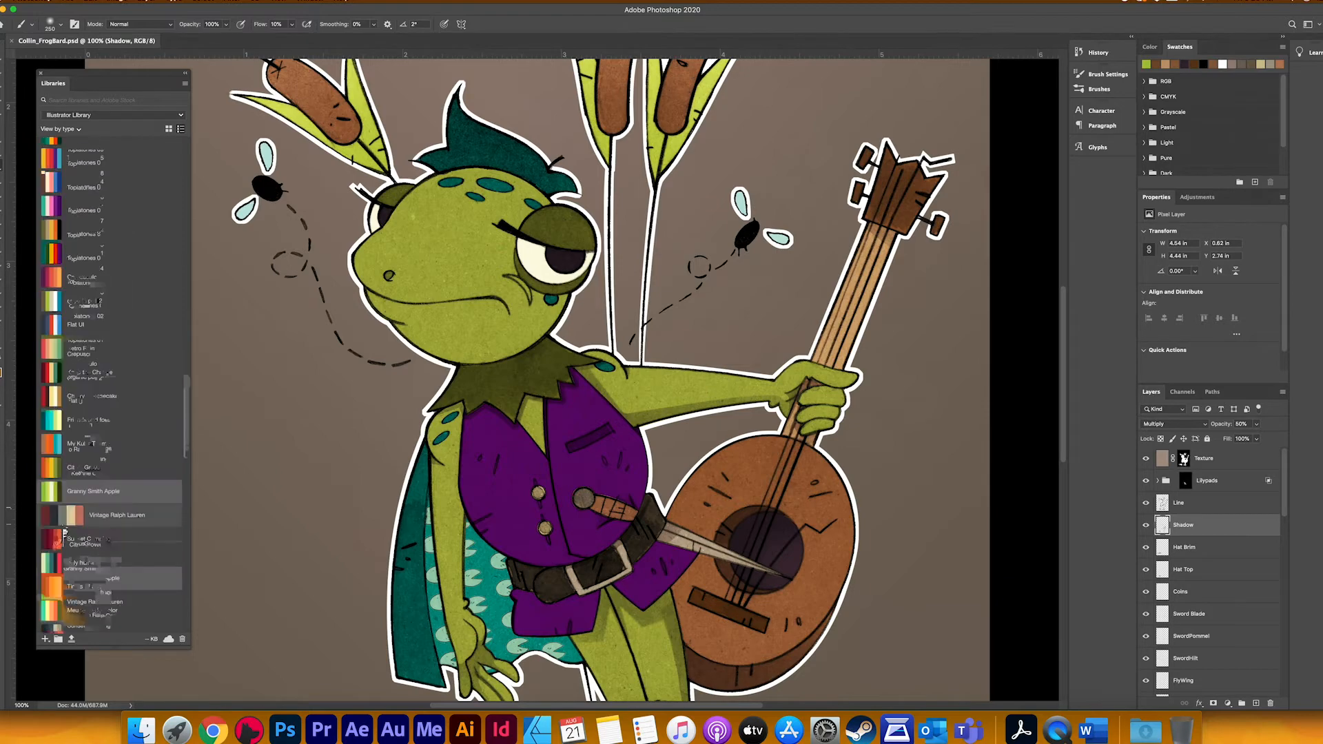
scroll(584, 387, "up", 3)
key("l")
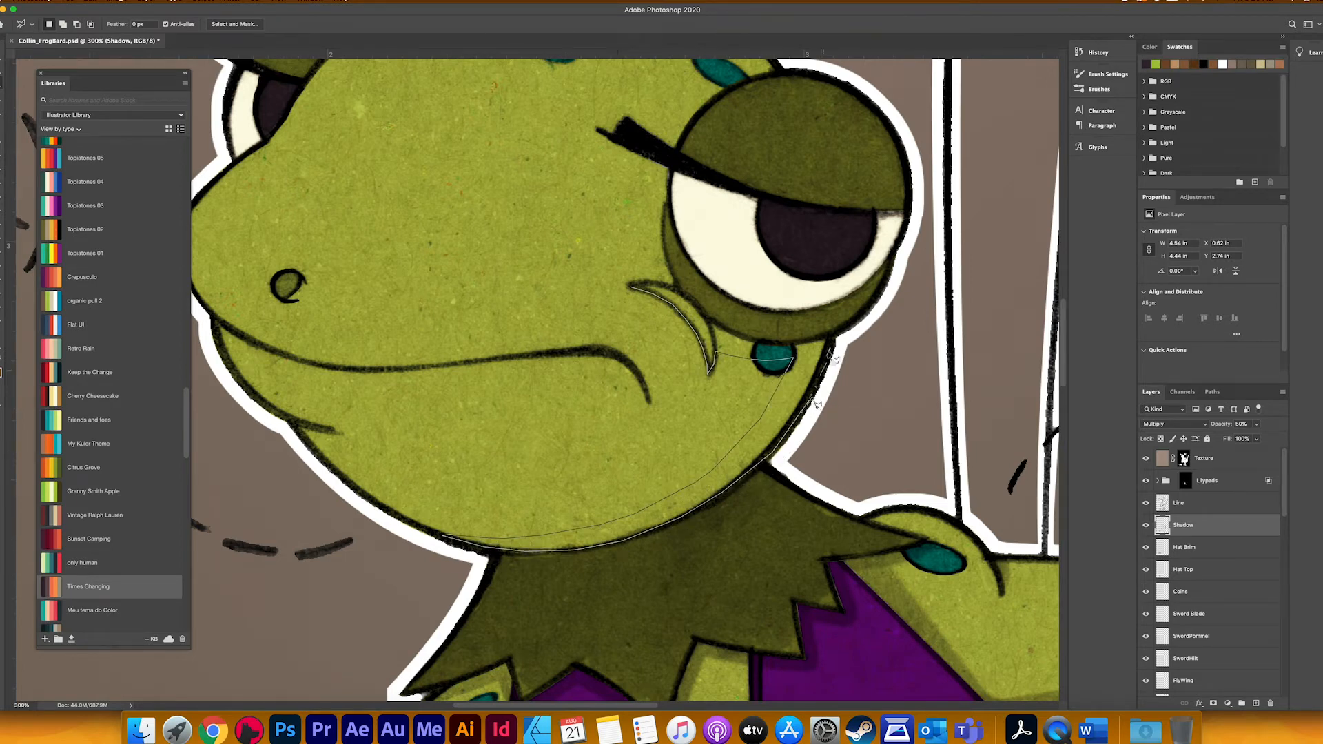
left_click(645, 282)
left_click(631, 285)
key("b")
mouse_move(689, 310)
left_mouse_down()
mouse_move(765, 372)
mouse_move(620, 510)
mouse_move(806, 386)
left_mouse_up()
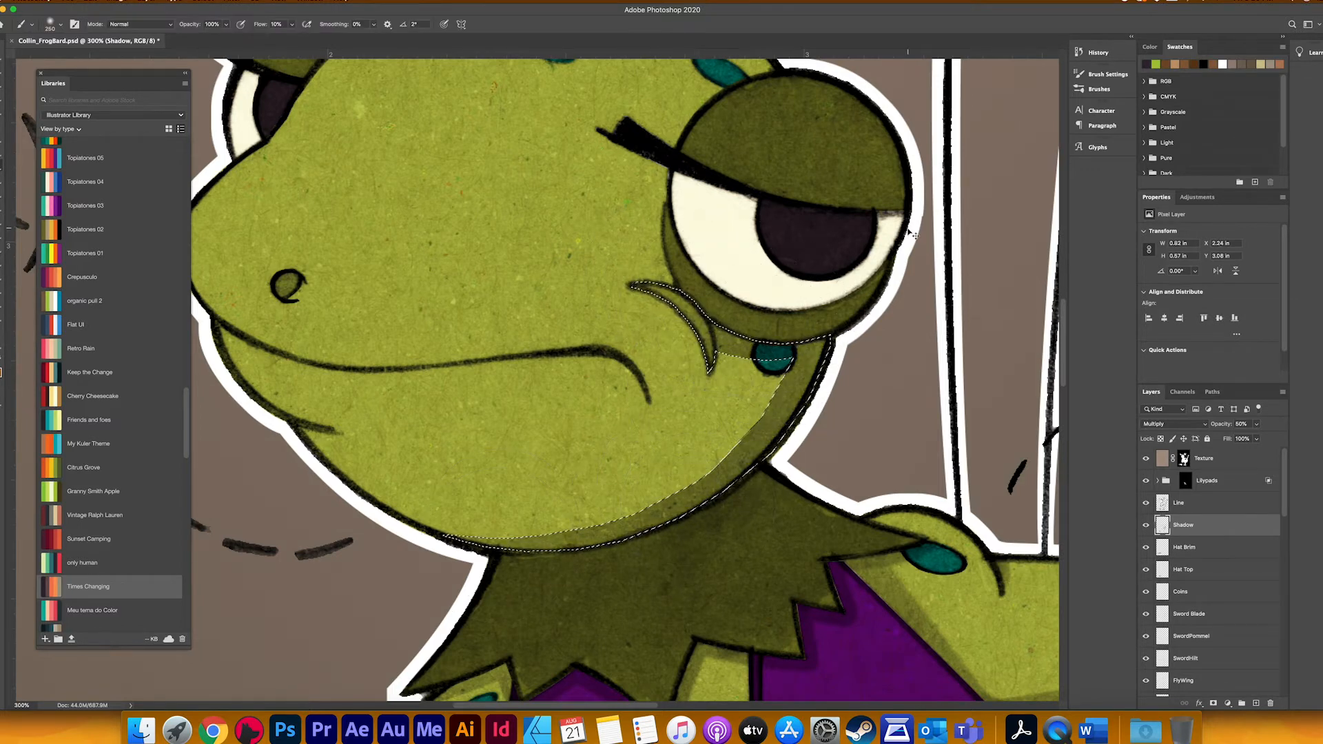
key("super+d")
left_click(2, 238)
mouse_move(579, 489)
left_mouse_down()
mouse_move(774, 407)
mouse_move(569, 482)
left_mouse_up()
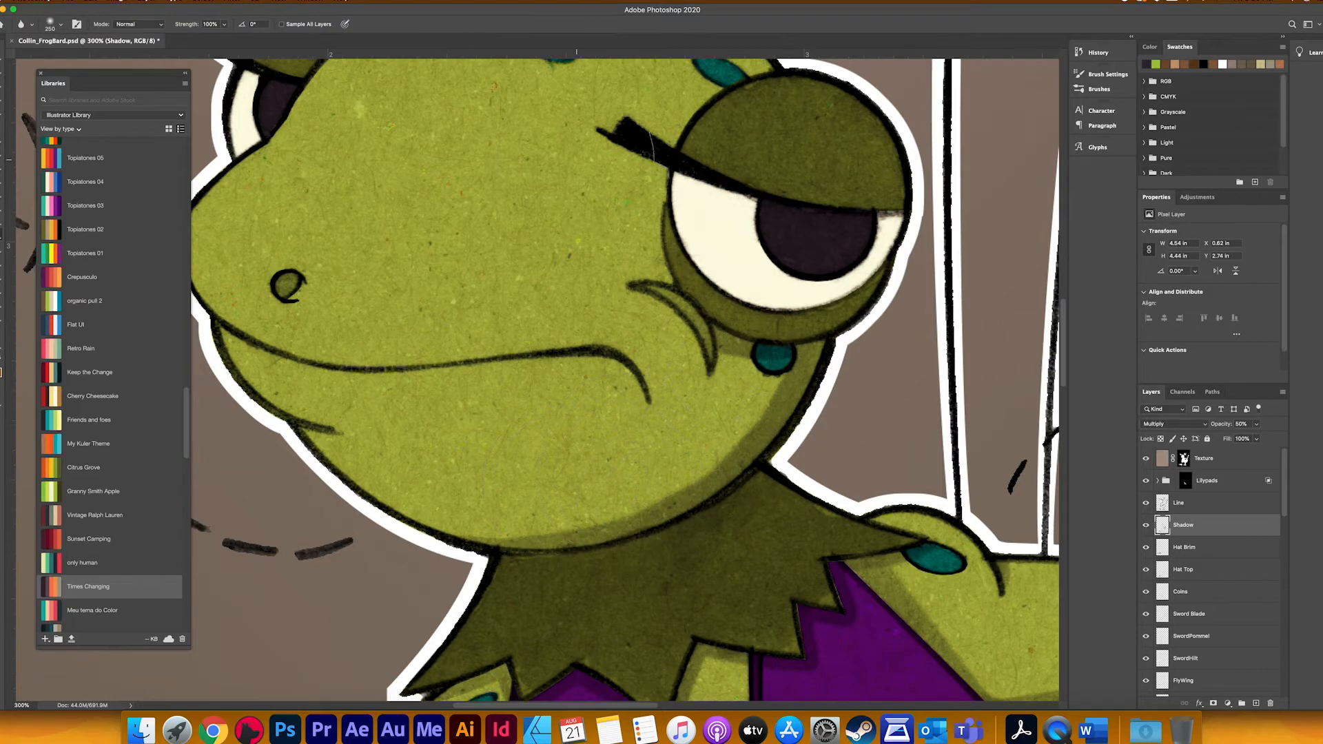
Step: Load the collar's outline as a selection, trim it with the lasso, and brush shading onto the collar
key("super+0")
scroll(177, 322, "up", 10)
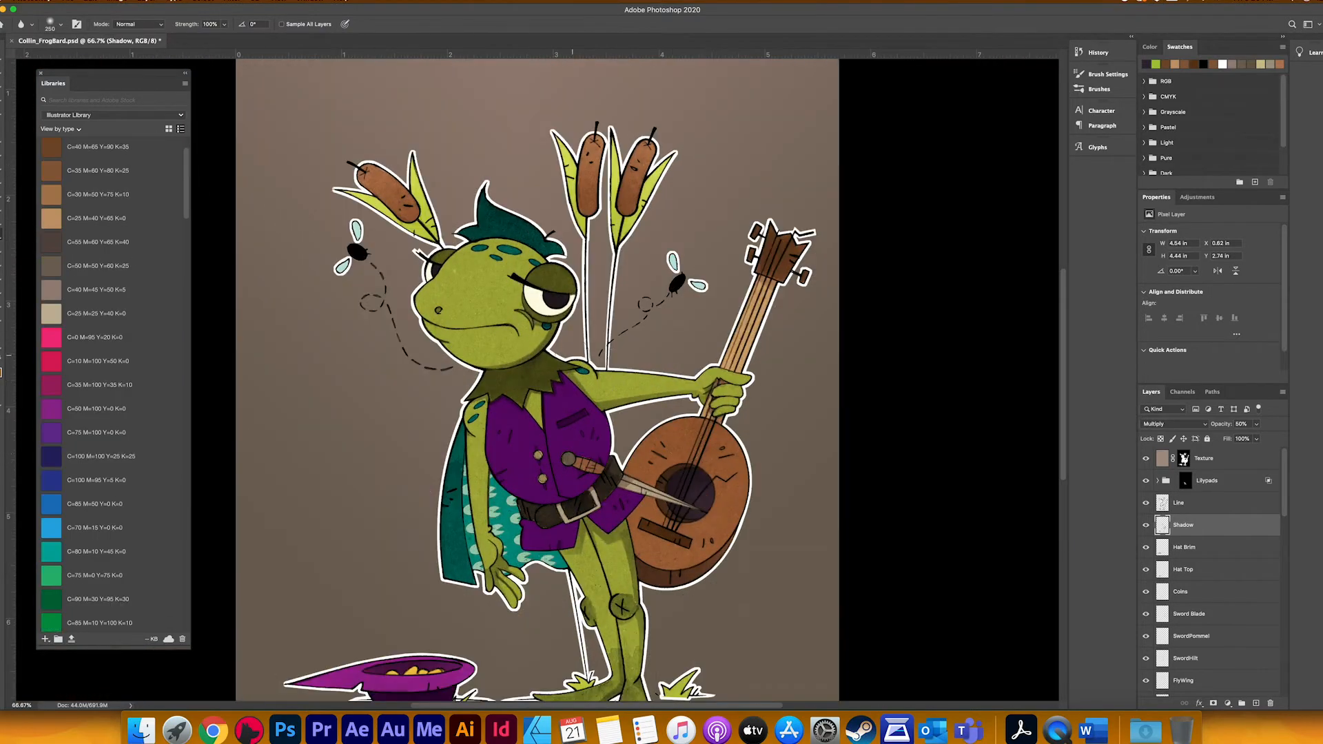
mouse_move(573, 356)
left_mouse_down()
mouse_move(612, 401)
mouse_move(586, 342)
left_mouse_up()
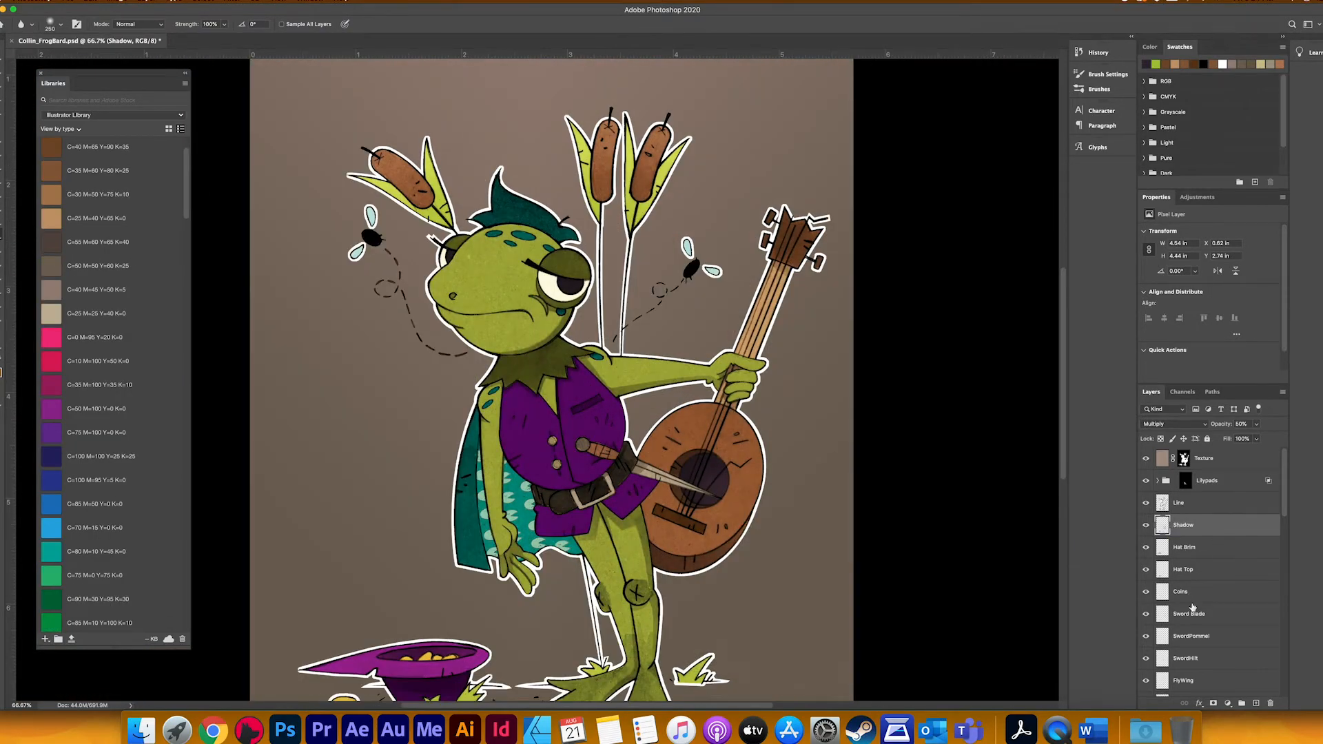
scroll(1193, 607, "down", 5)
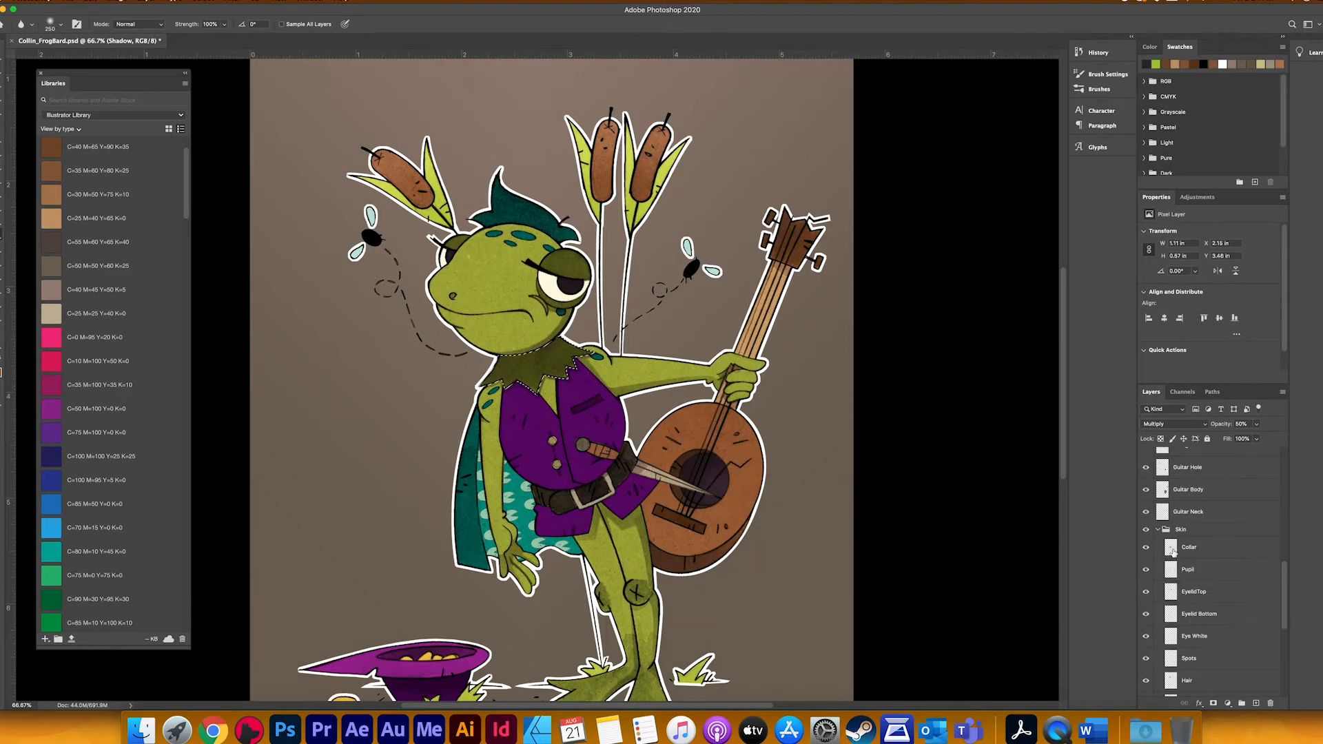
key("l")
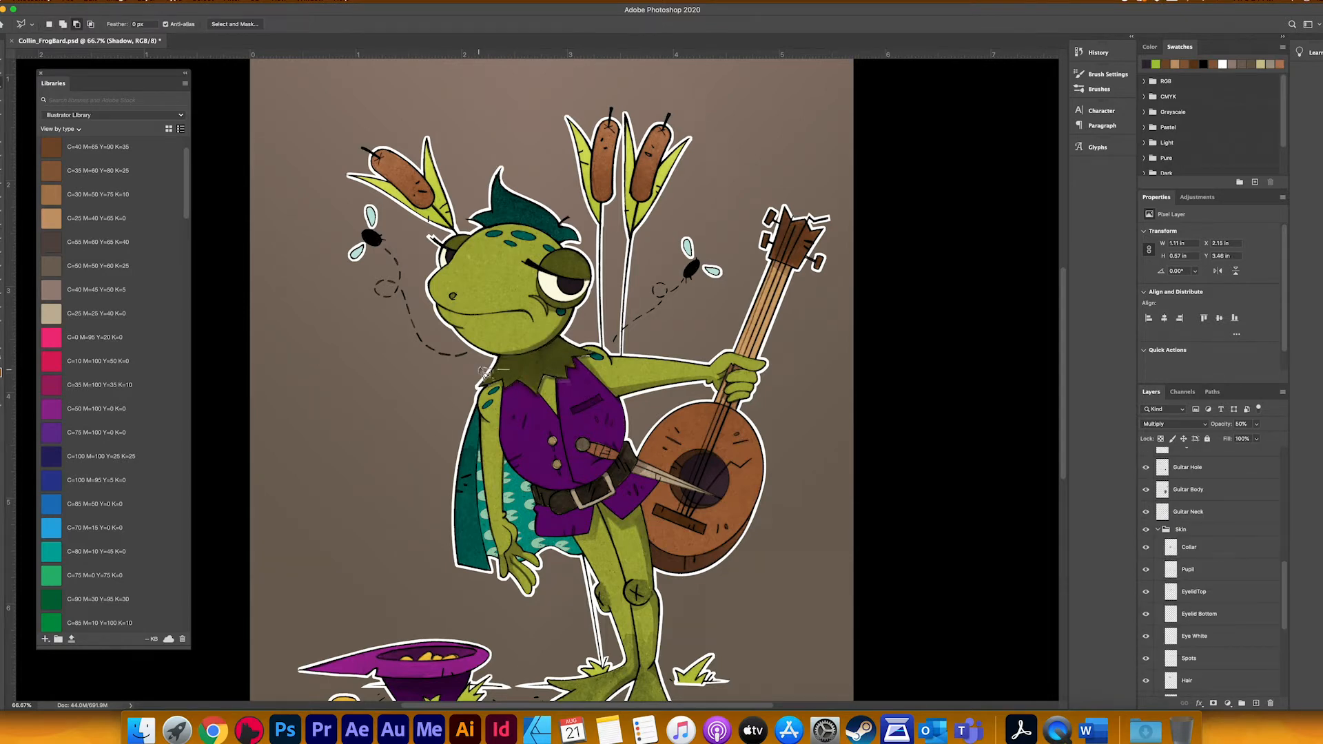
left_click(480, 371)
key("Return")
key("super+z")
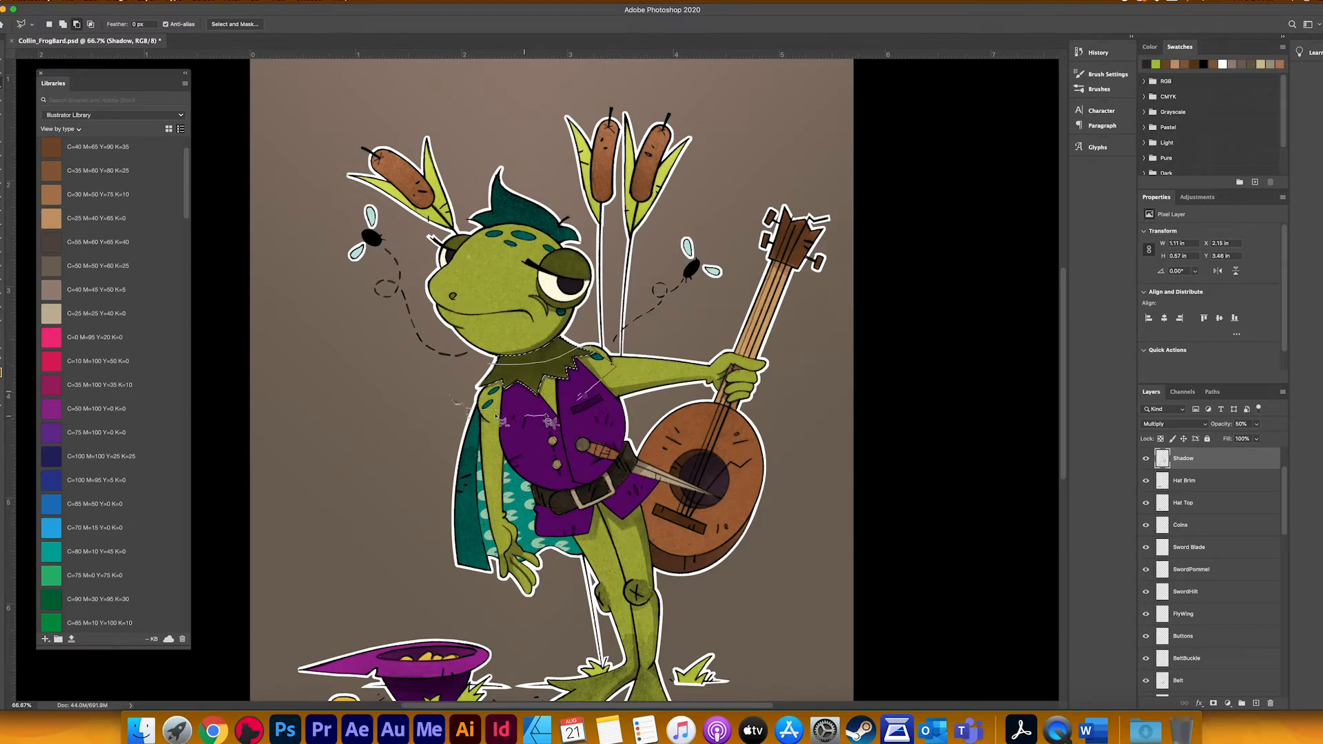
key("b")
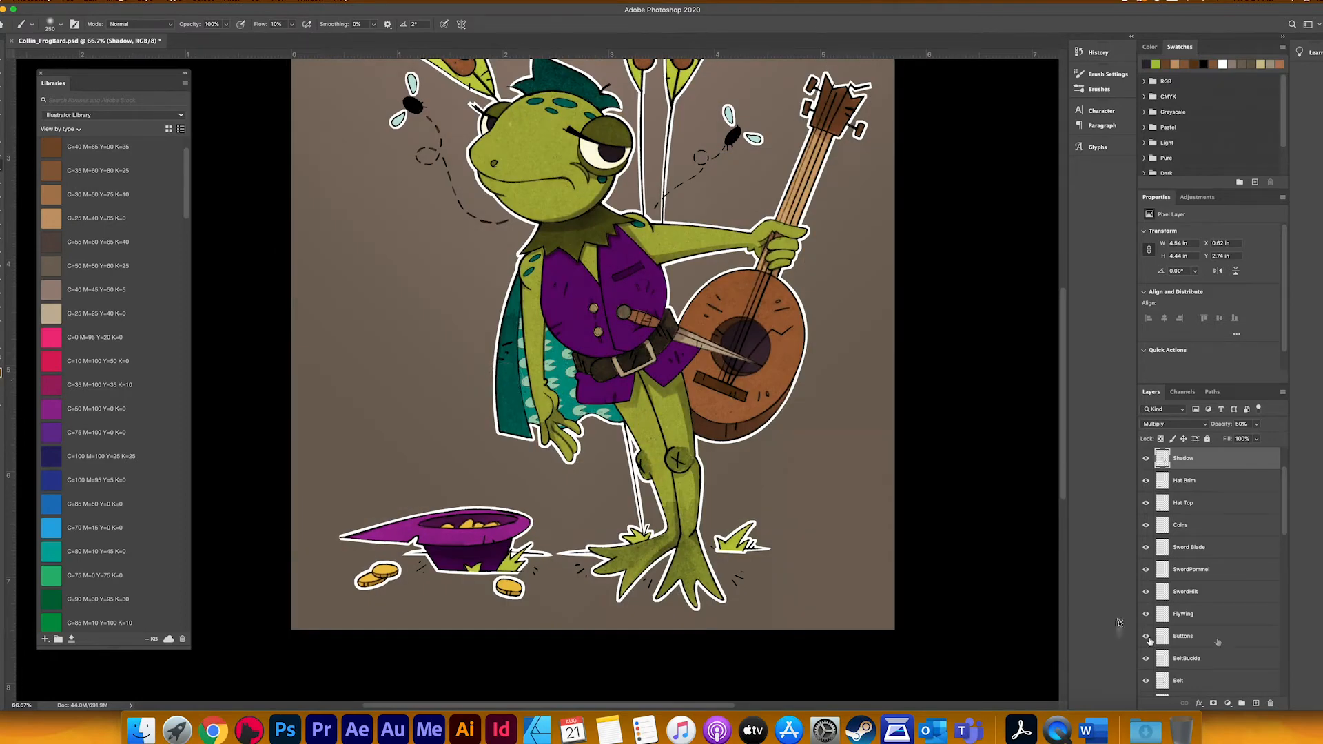
Step: Load the Left Arm layer's outline as a selection, pick a teal green from the library themes, and brush it over the hand
scroll(1206, 636, "down", 10)
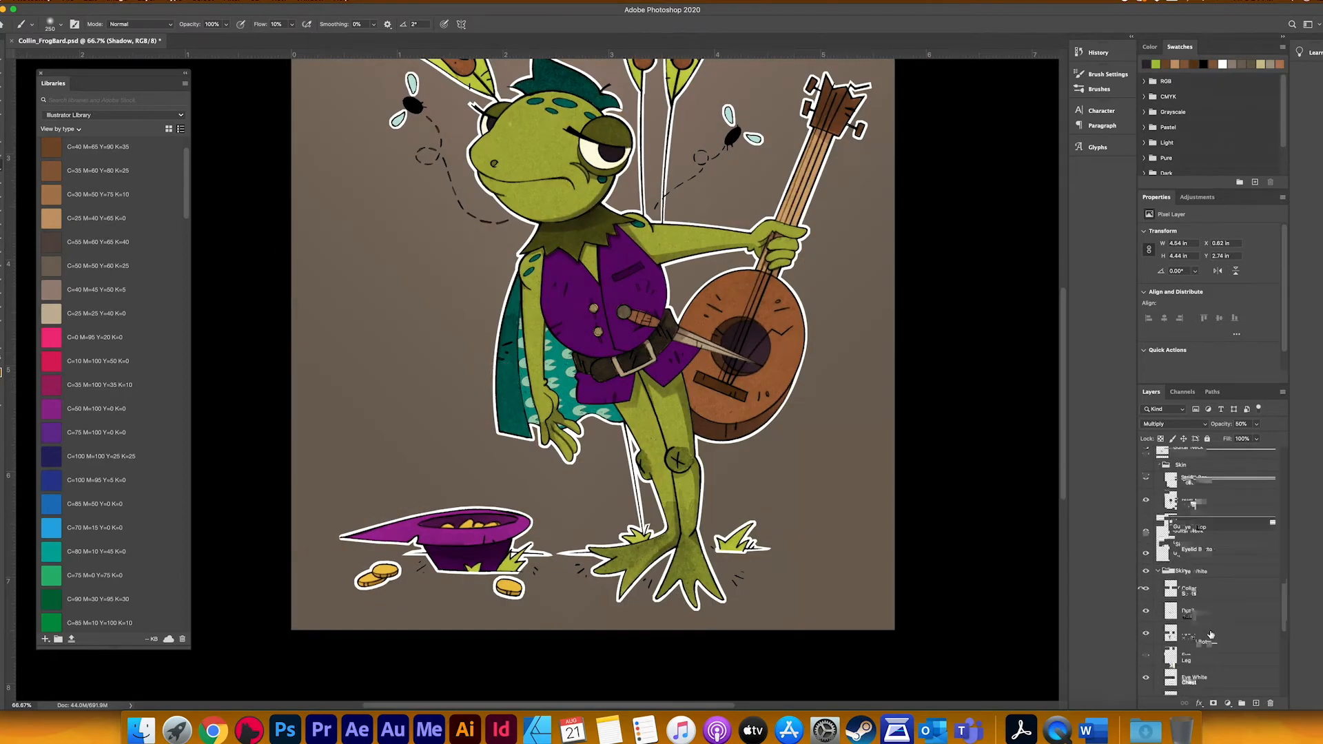
left_click(1172, 621)
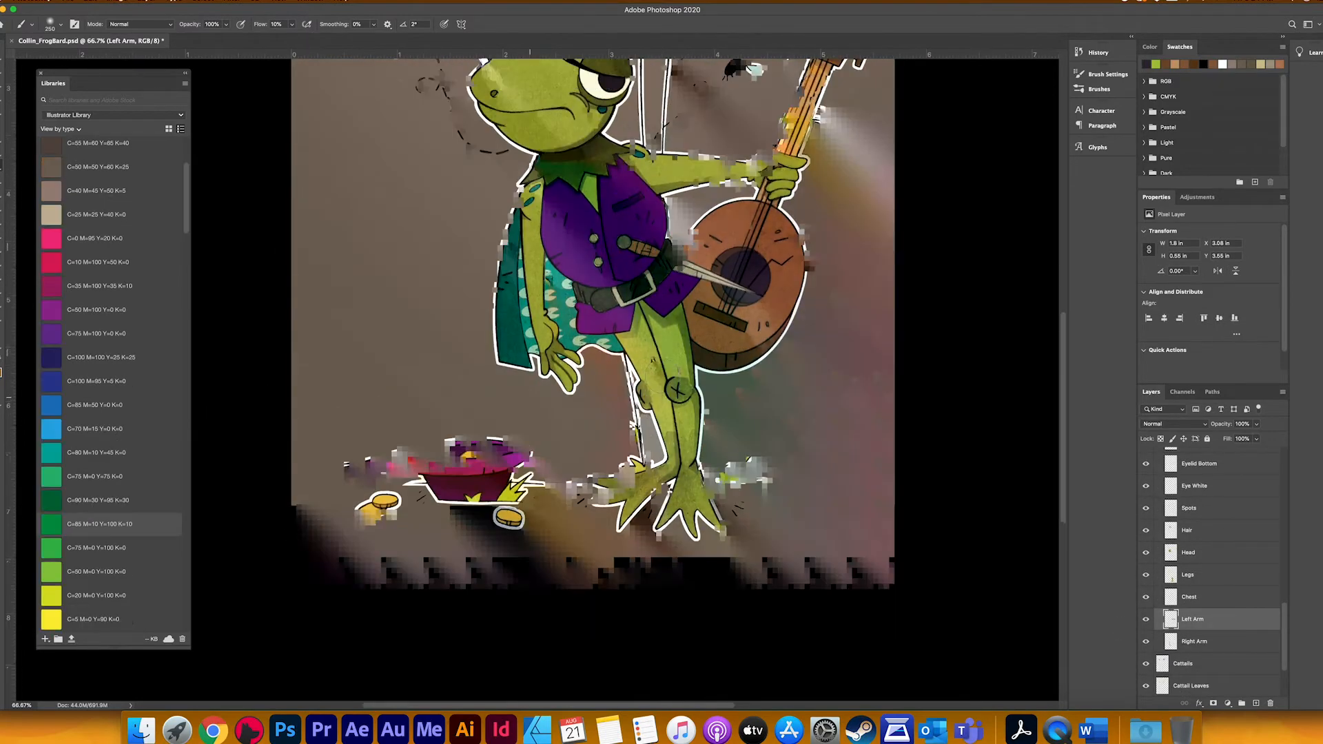
scroll(109, 501, "down", 15)
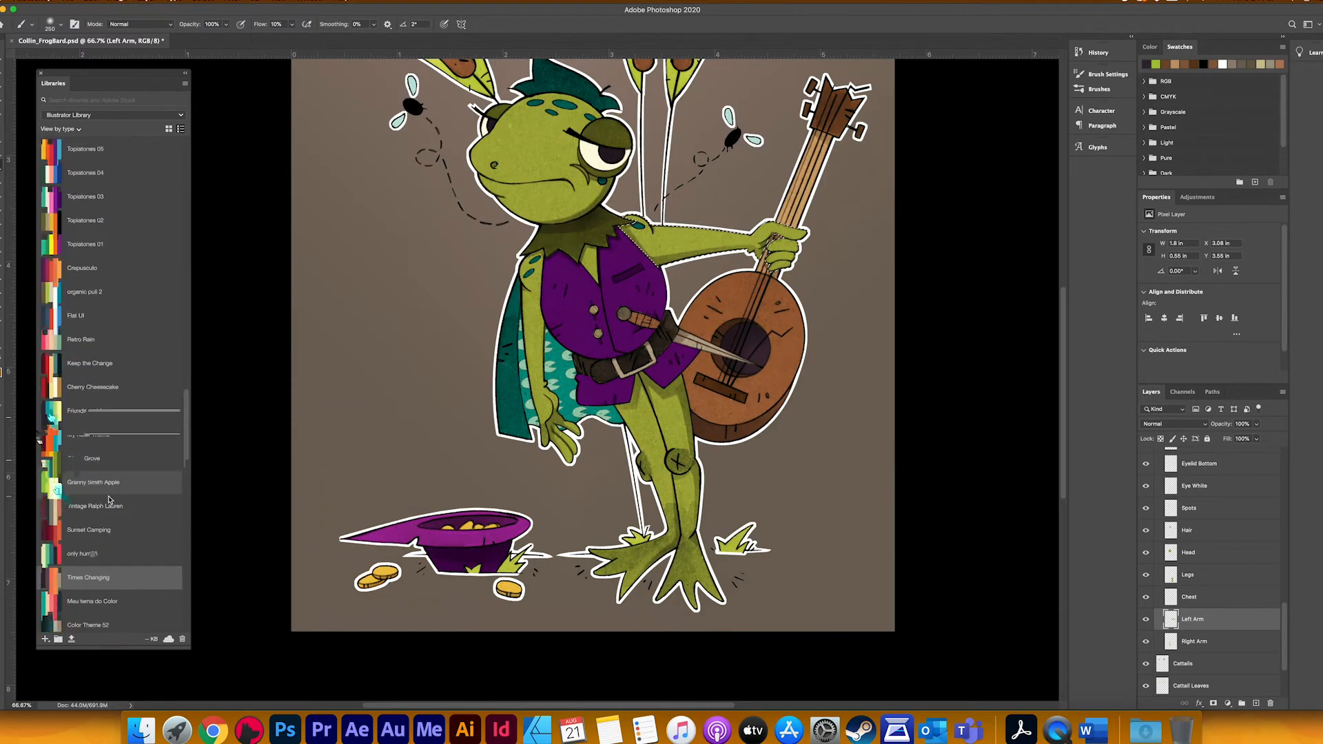
scroll(109, 501, "up", 5)
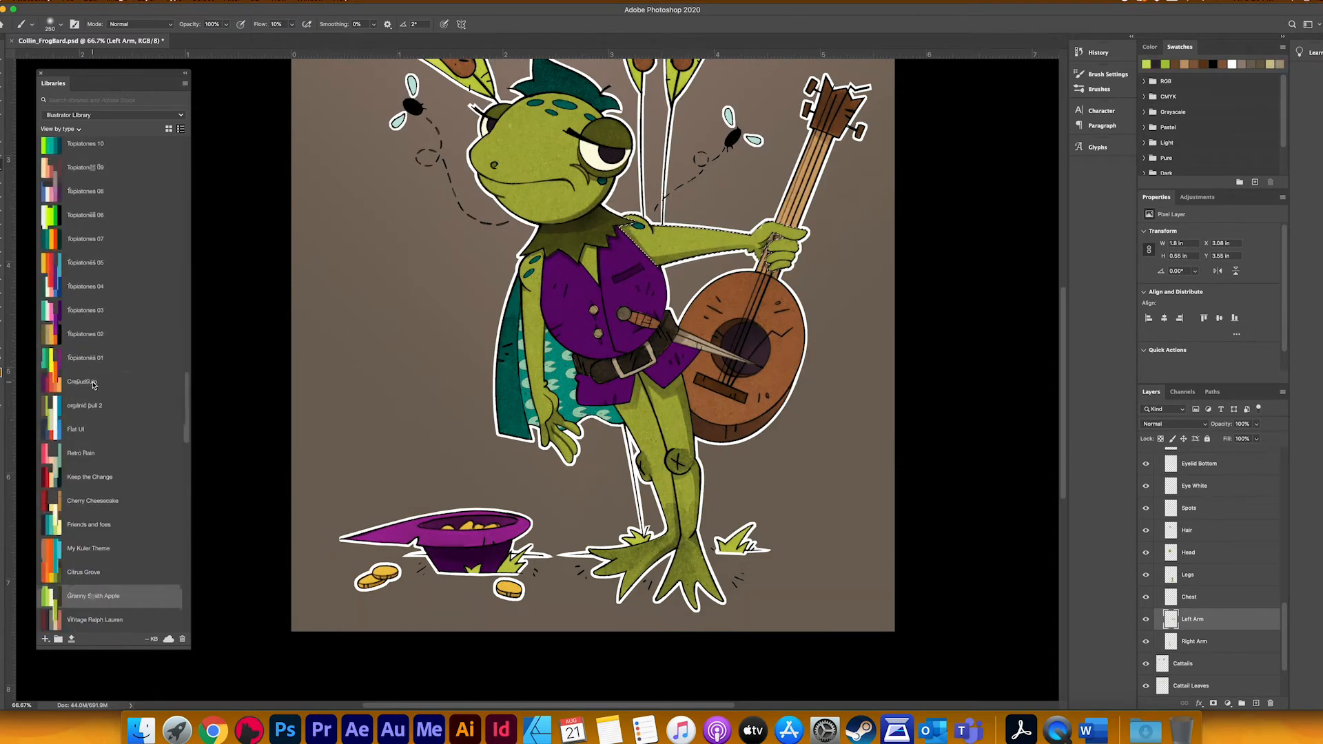
scroll(94, 385, "up", 5)
left_click(61, 323)
scroll(98, 492, "down", 10)
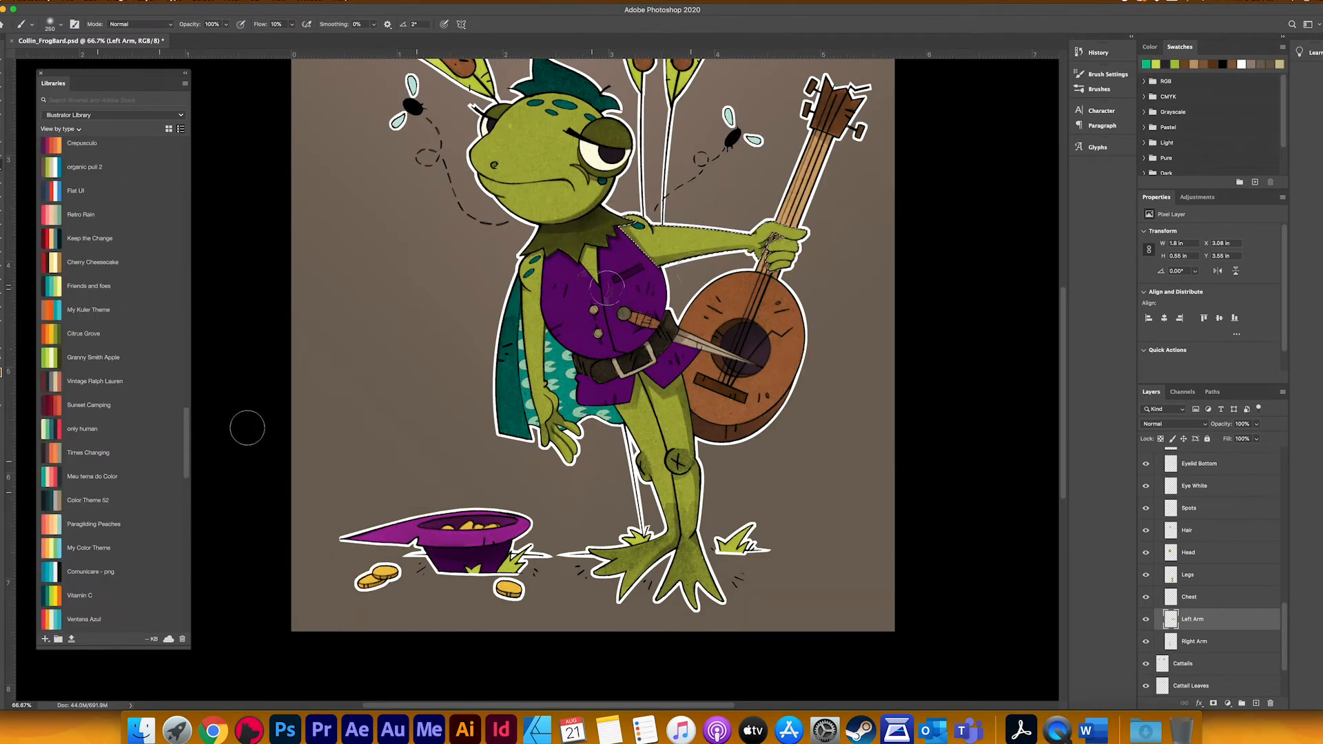
key("bracketright")
mouse_move(834, 257)
left_mouse_down()
mouse_move(600, 277)
mouse_move(786, 282)
left_mouse_up()
Step: Load the Right Arm layer's outline as a selection, brush the green over the hand and lower arm, and clear the selection
left_click(1172, 641, "super")
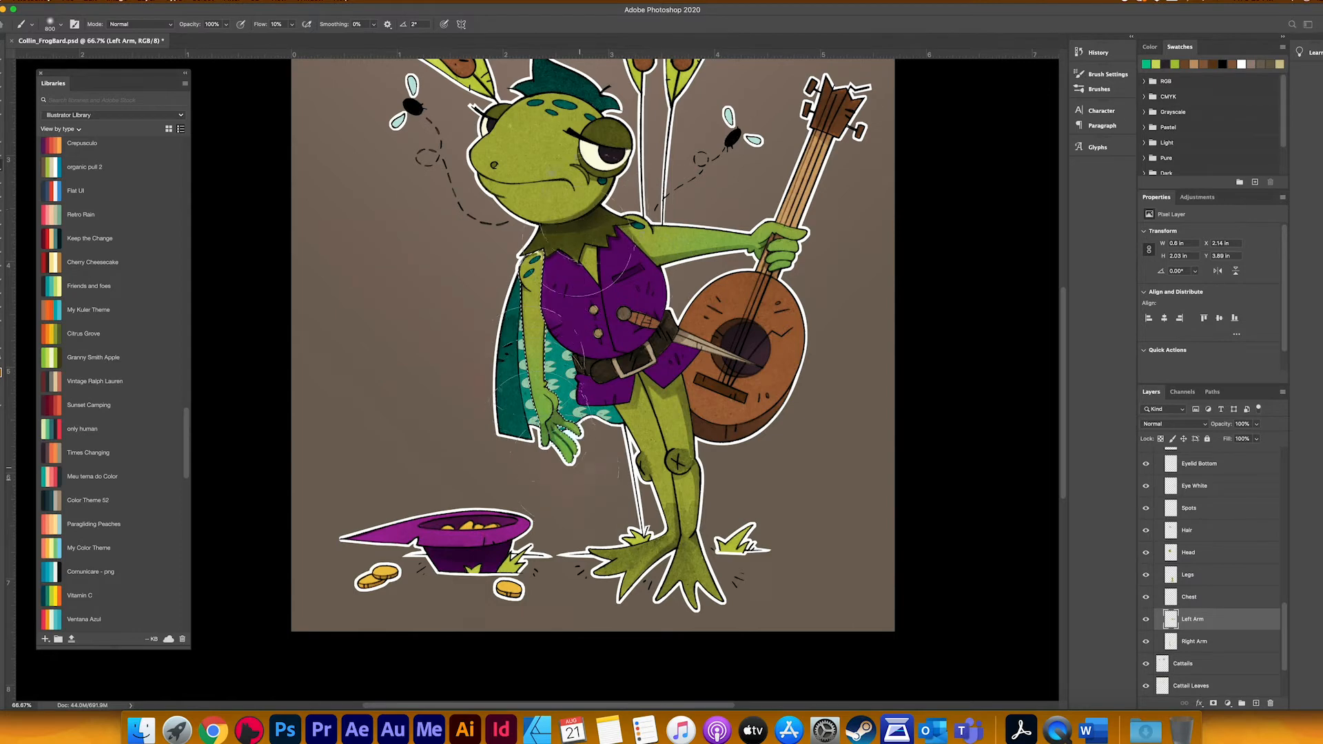
mouse_move(579, 469)
left_mouse_down()
mouse_move(566, 270)
mouse_move(538, 233)
left_mouse_up()
key("super+d")
Step: Select the Legs layer and load its outline, brush the green up from the feet over the legs, and clear the selection
left_click_drag(835, 469, 831, 438)
left_click(1173, 577)
left_click(1173, 576, "super")
mouse_move(696, 575)
left_mouse_down()
mouse_move(656, 557)
mouse_move(653, 464)
mouse_move(679, 441)
left_mouse_up()
key("super+d")
Step: Load the Head and Spots layers' outlines as selections in turn and brush the green over the frog's head and spots
left_click_drag(952, 476, 998, 553)
left_click(1186, 550)
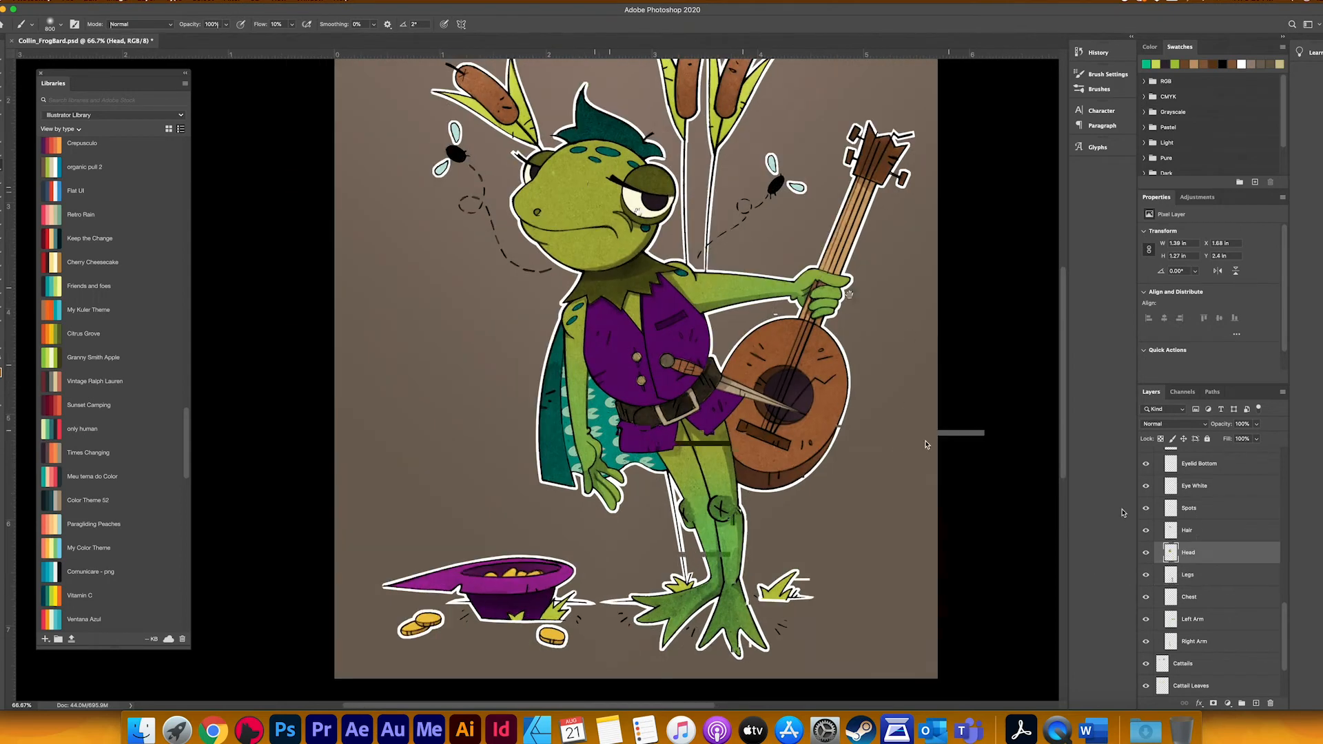
left_click(1171, 552, "super")
left_click_drag(813, 310, 840, 457)
mouse_move(649, 283)
left_mouse_down()
mouse_move(644, 331)
mouse_move(610, 304)
left_mouse_up()
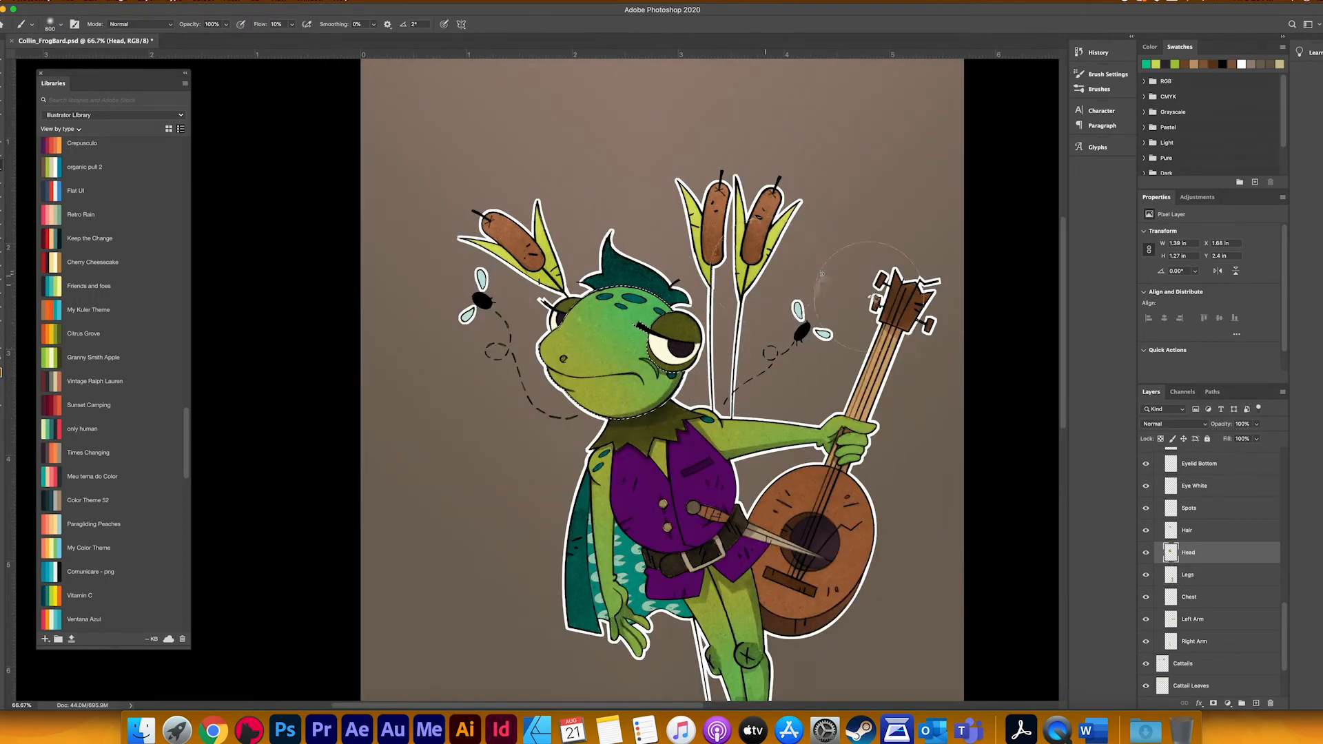
key("super+d")
scroll(1185, 598, "up", 1)
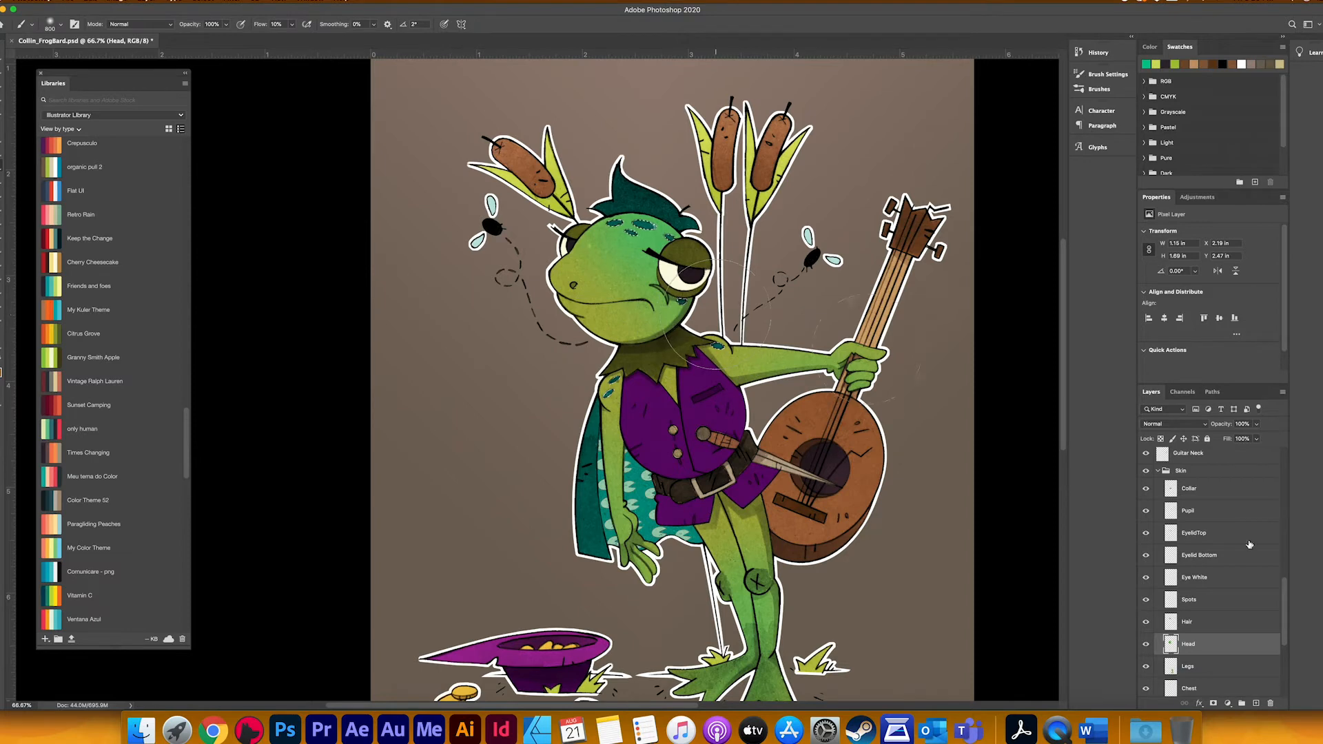
left_click(1220, 599)
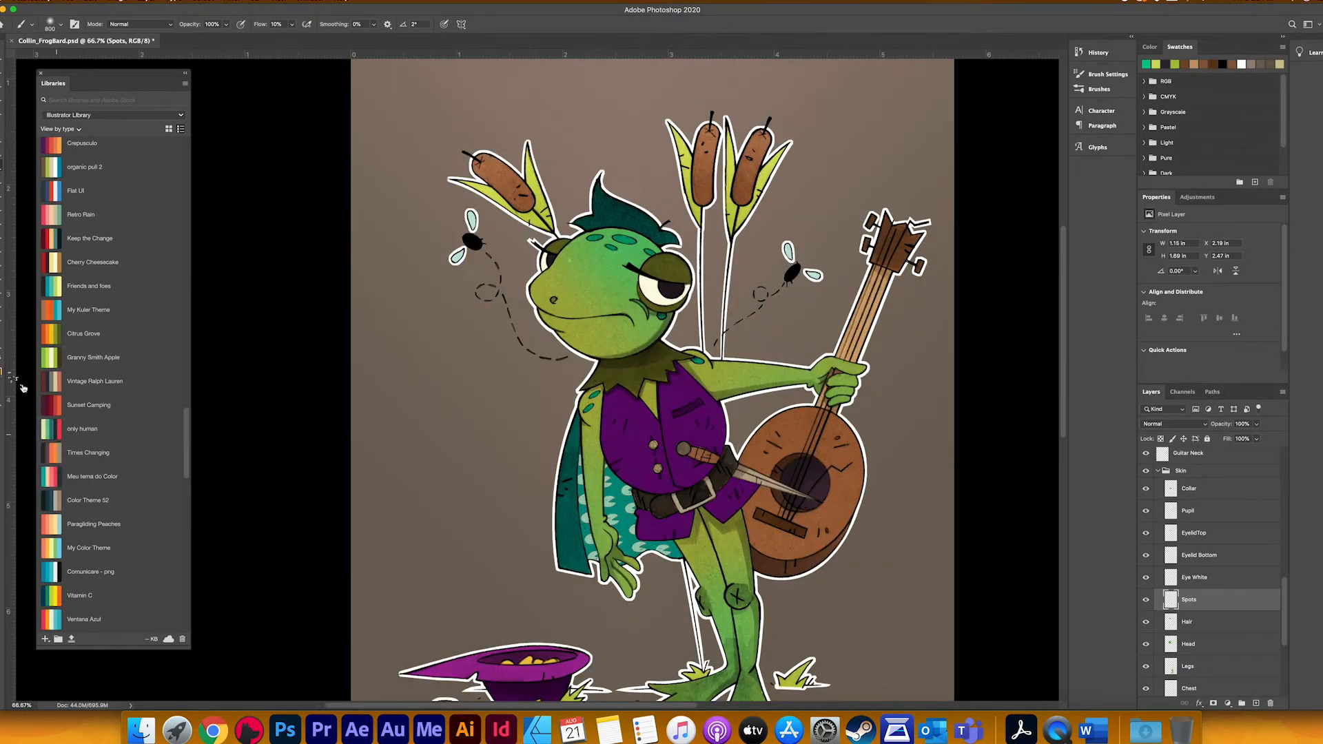
Step: Pick a dark teal from the Topiatones 10 theme and brush it over the upper and lower eyelids within their layer outlines
scroll(76, 524, "down", 5)
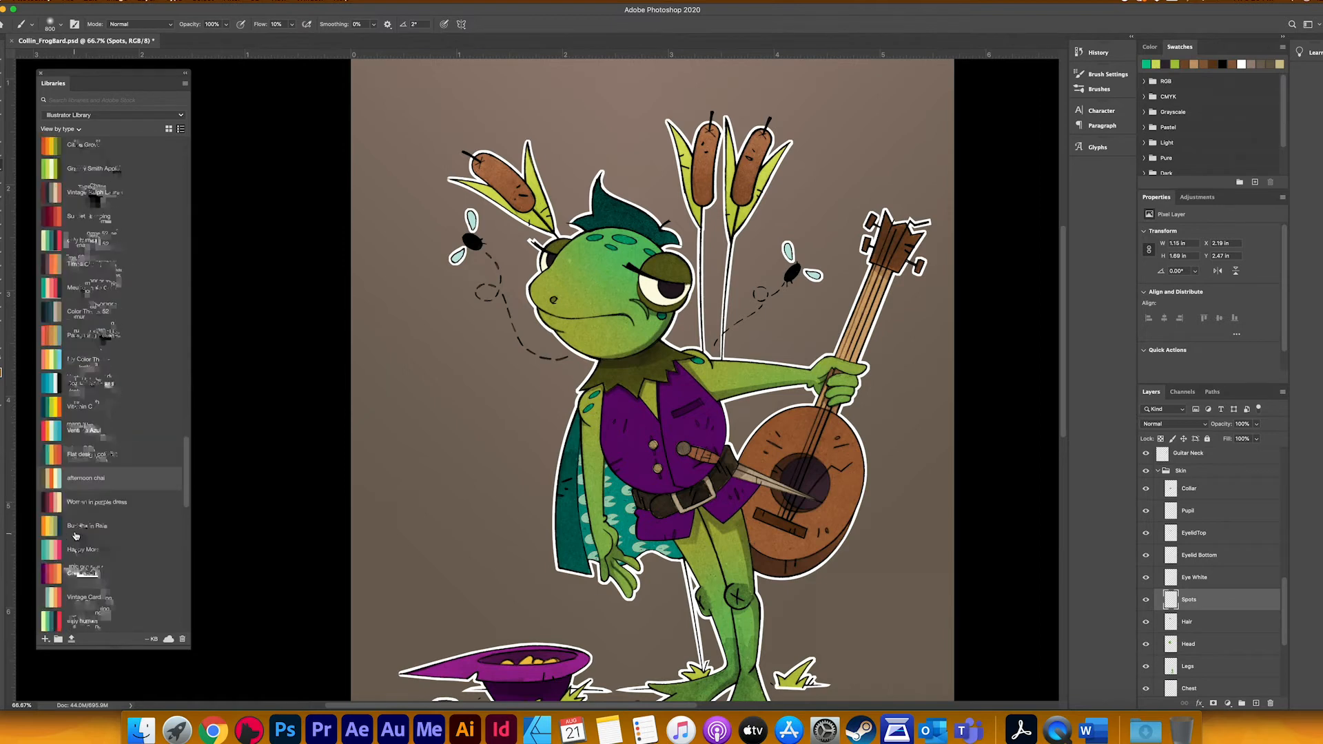
scroll(76, 536, "up", 12)
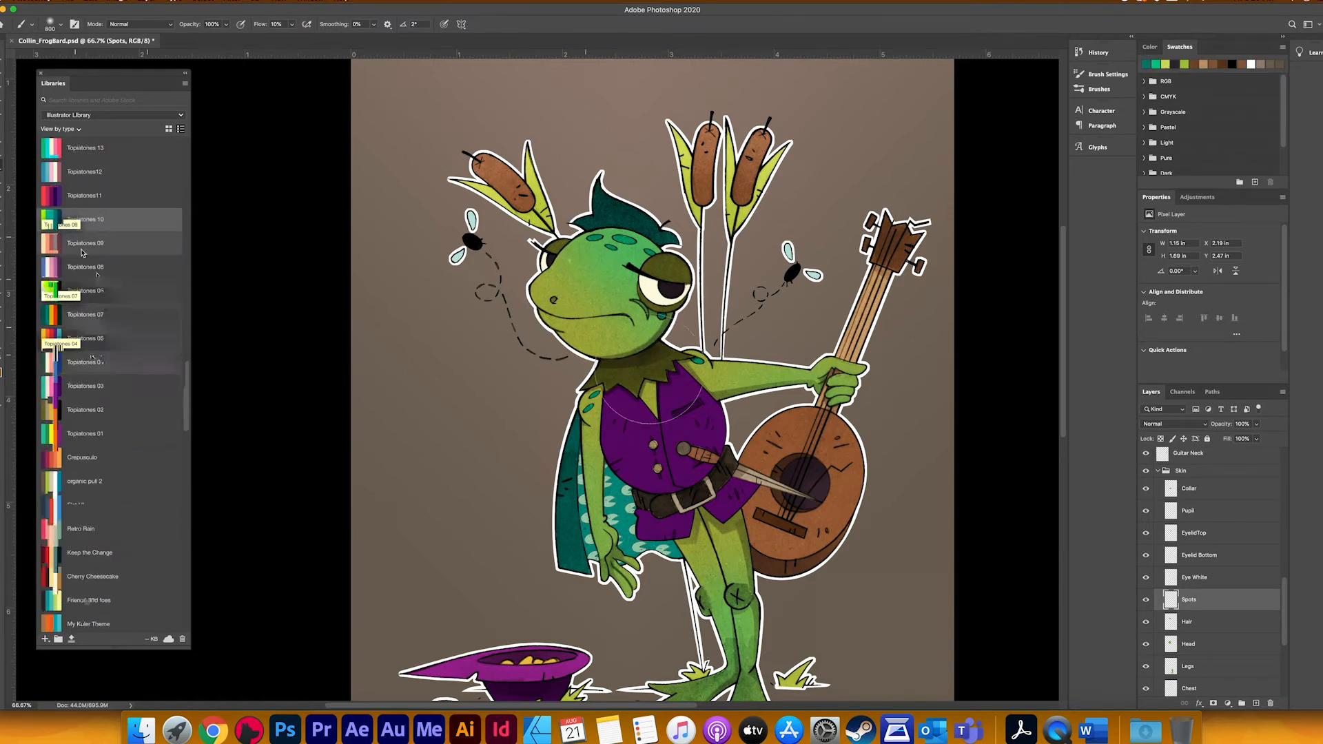
scroll(82, 253, "up", 7)
left_click(1173, 554)
left_click(1173, 534)
left_click(1171, 534, "super")
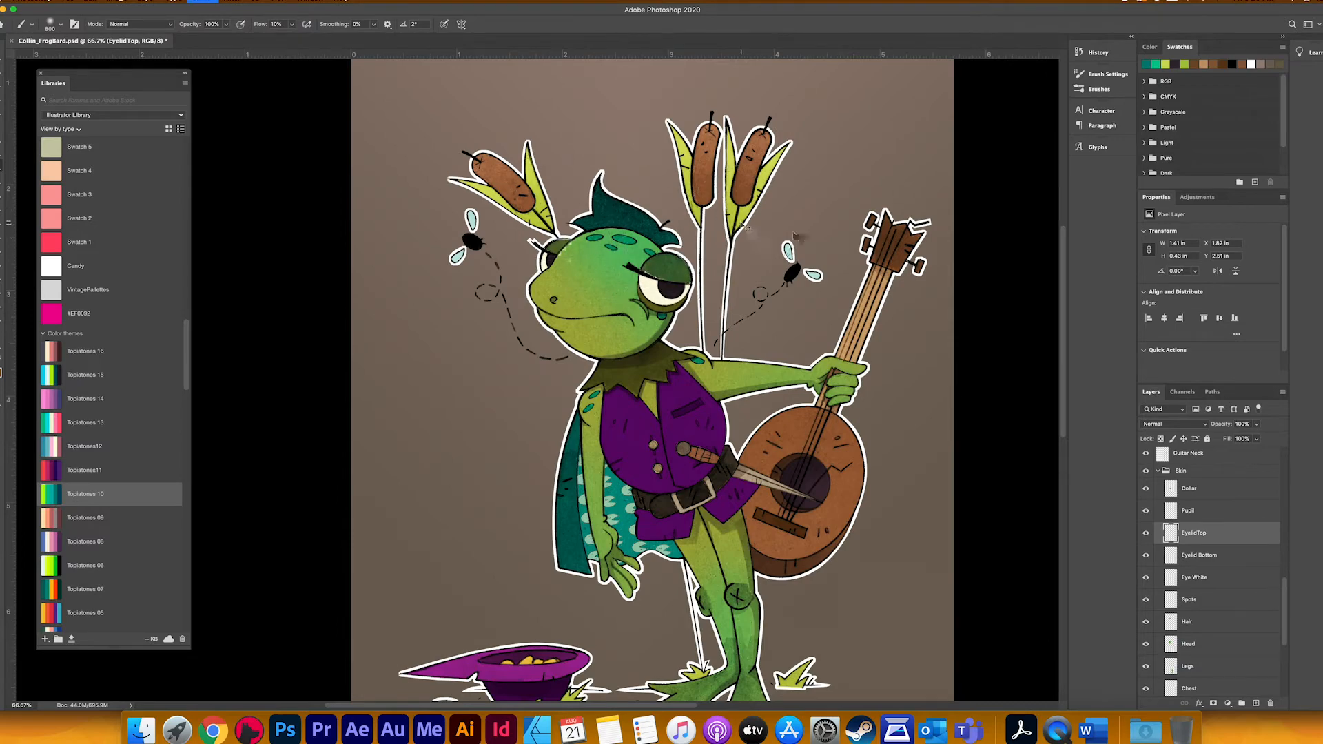
key("alt+bracketleft")
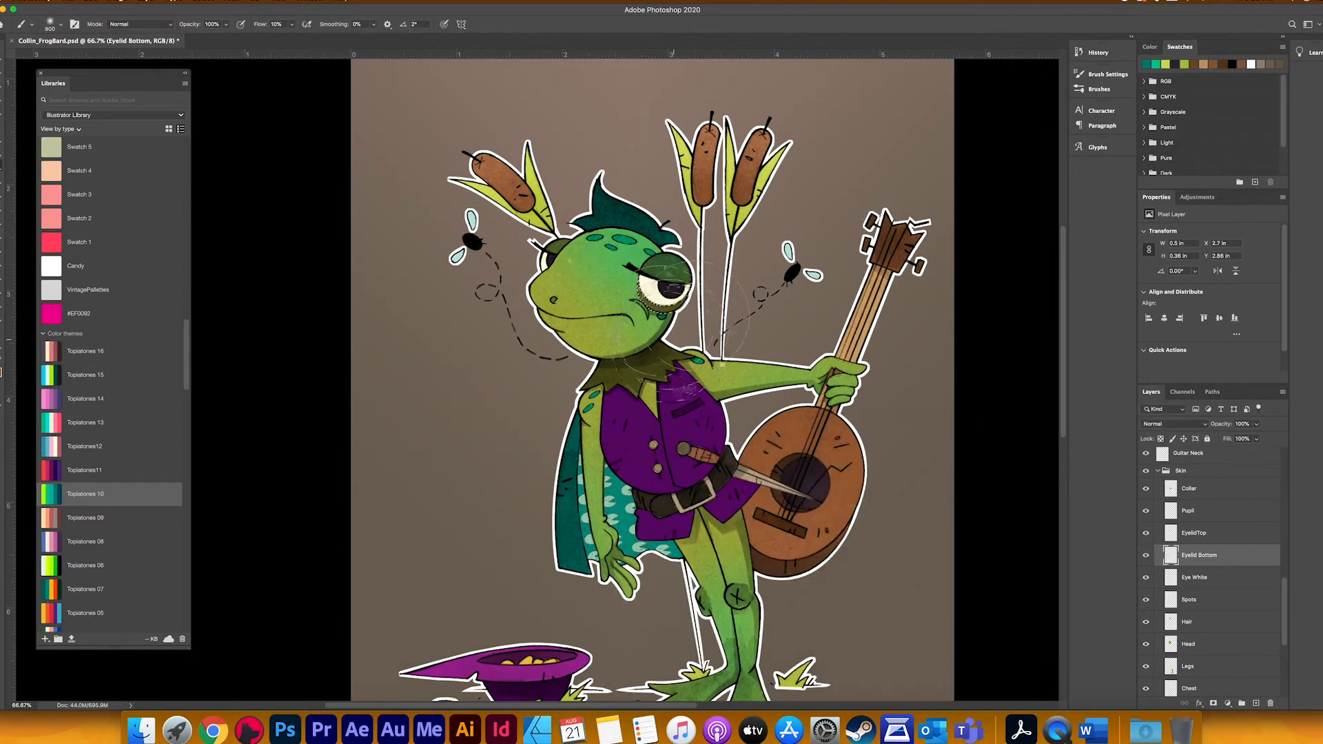
Step: Load the Collar layer's outline as a selection, brush the dark teal over the collar, and clear the selection
left_click_drag(777, 288, 730, 223)
left_click(1171, 490)
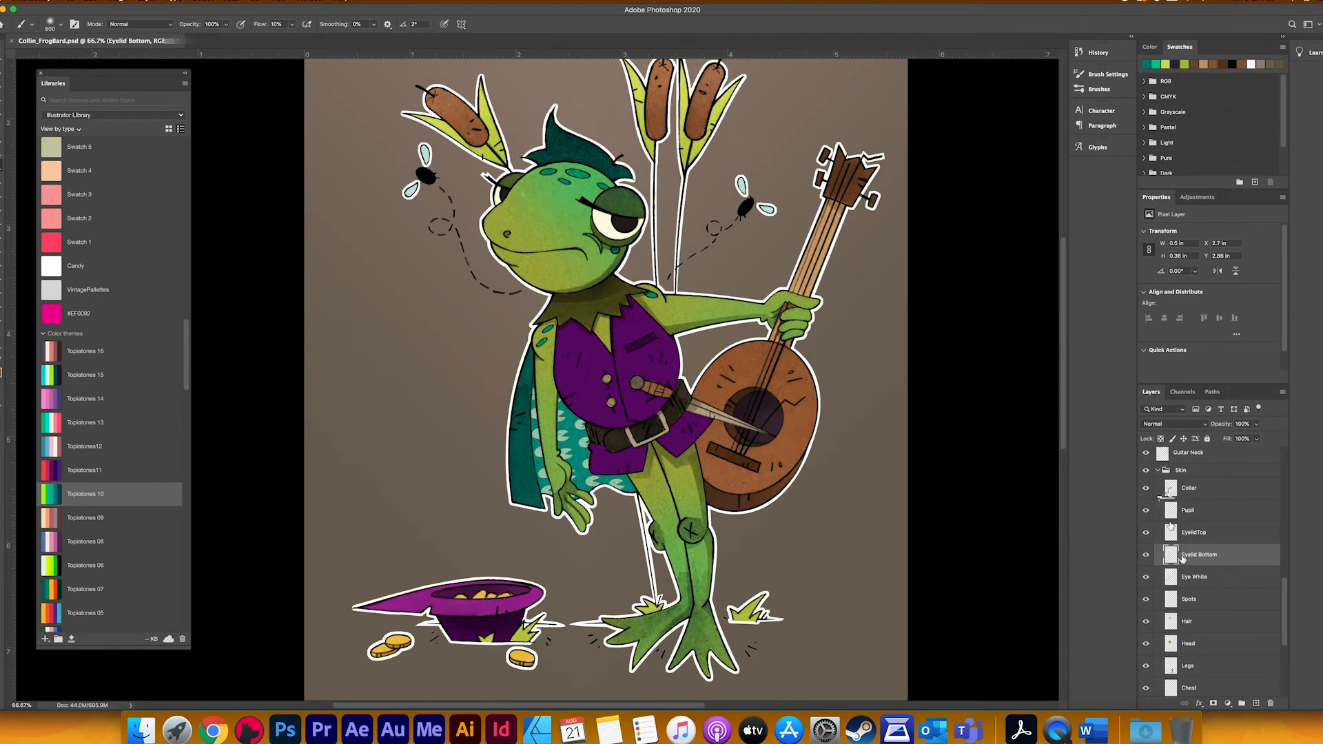
left_click(1171, 489, "super")
left_click_drag(624, 321, 615, 324)
key("super+d")
Step: Collapse the Skin layer group
mouse_move(670, 441)
left_mouse_down()
mouse_move(638, 402)
mouse_move(680, 465)
left_mouse_up()
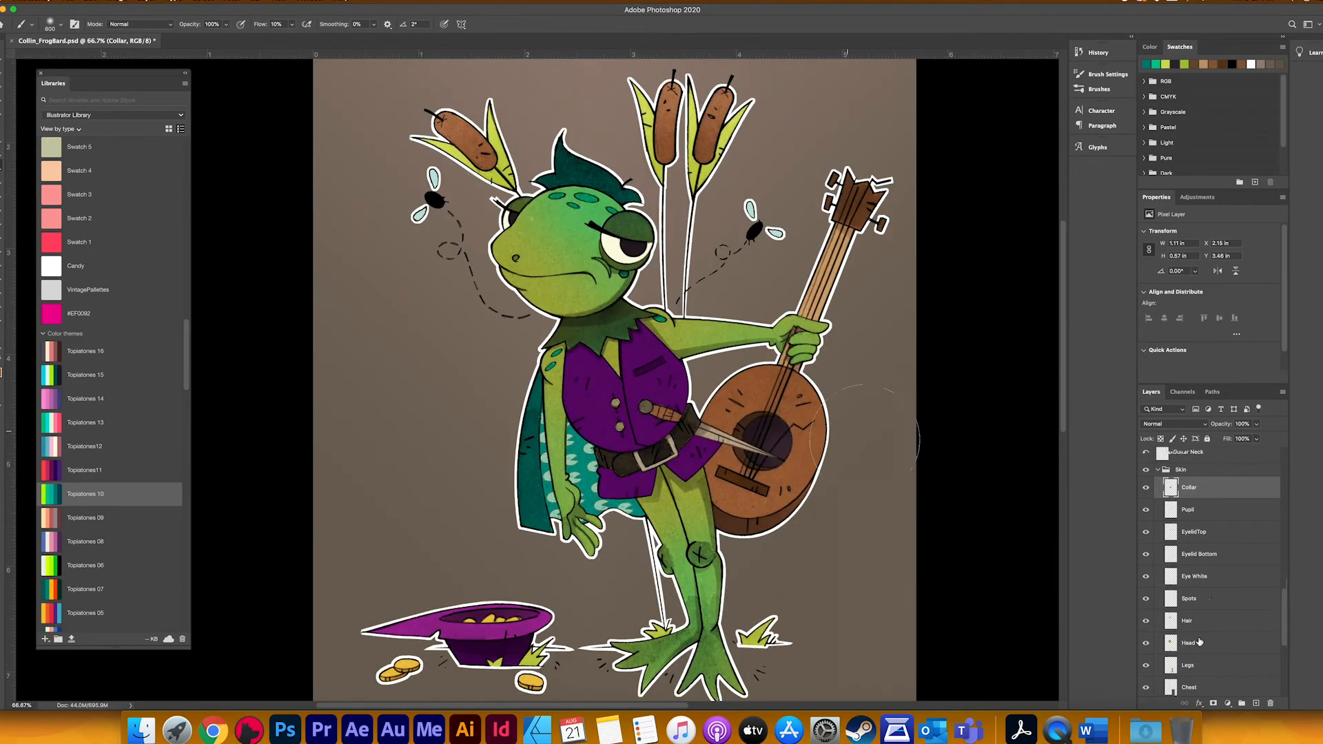
scroll(1210, 599, "down", 6)
scroll(1210, 597, "up", 8)
left_click_drag(1193, 576, 1165, 560)
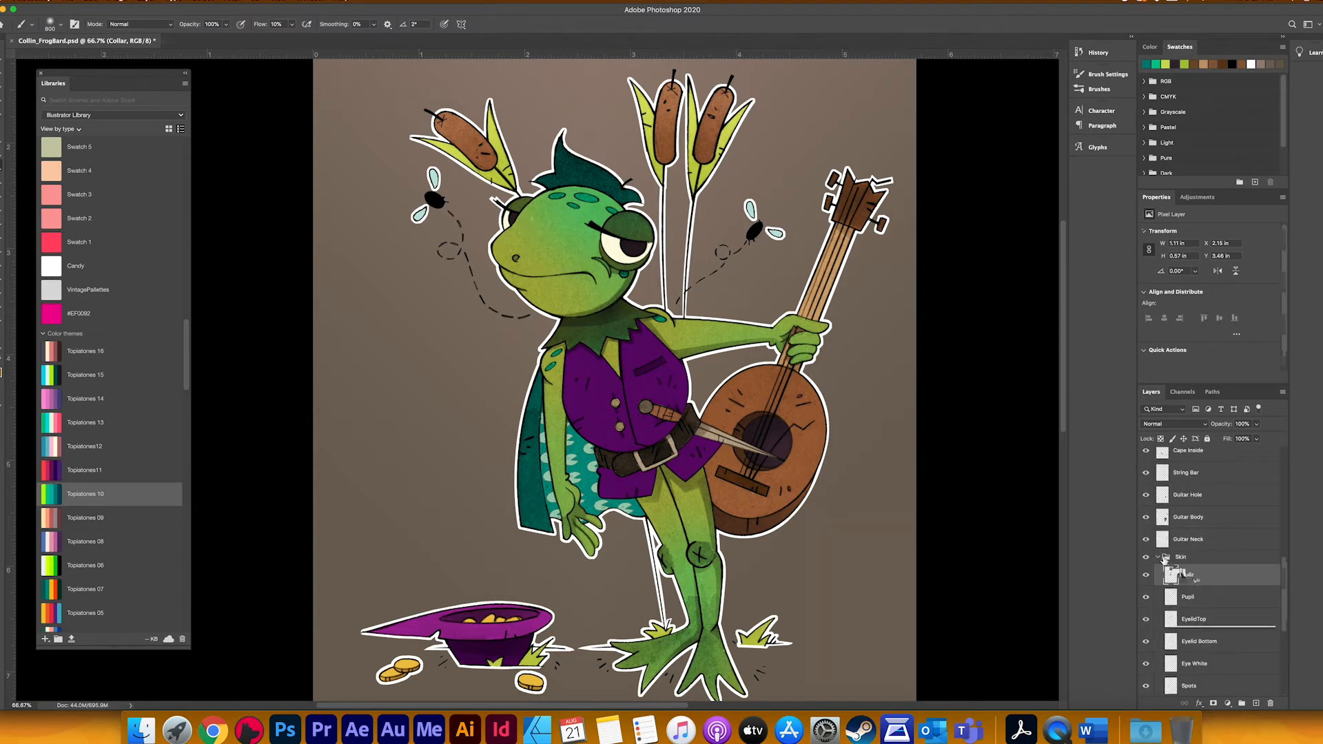
left_click(1159, 558)
Step: Select the Shirt layer, load its outline as a selection, and pick a pink from the library colour themes
scroll(1195, 582, "up", 5)
left_click(1165, 605)
left_click(1163, 604, "super")
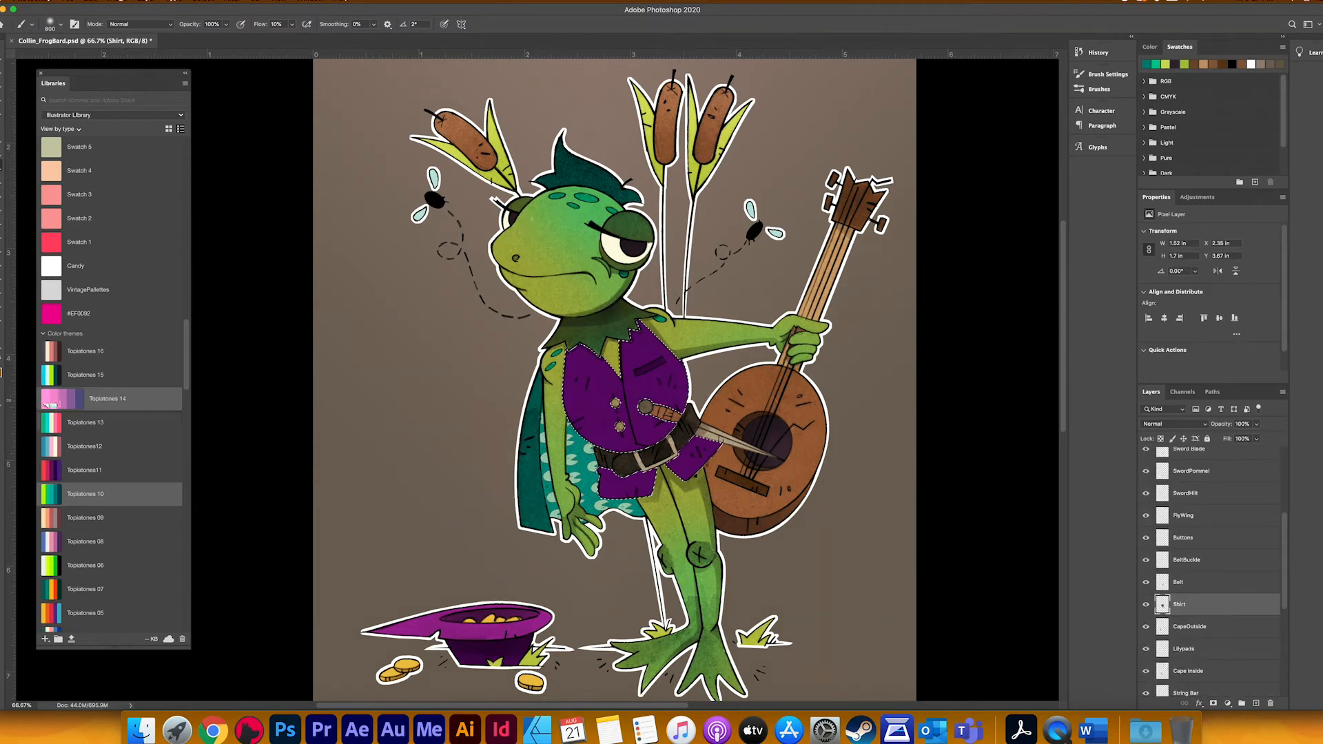
left_click(66, 541)
scroll(76, 542, "down", 15)
Step: Enlarge the brush to 1100, brush the pink softly over the upper part of the shirt, and clear the selection
mouse_move(577, 360)
left_mouse_down()
mouse_move(613, 315)
mouse_move(620, 372)
left_mouse_up()
key("super+z")
key("bracketright")
key("bracketright")
key("bracketright")
mouse_move(548, 293)
left_mouse_down()
mouse_move(604, 395)
mouse_move(598, 337)
left_mouse_up()
key("super+d")
Step: Load the outlines of the Hat Top and Hat Brim layers in turn and brush the pink over the hat
scroll(368, 252, "down", 3)
scroll(1197, 604, "up", 5)
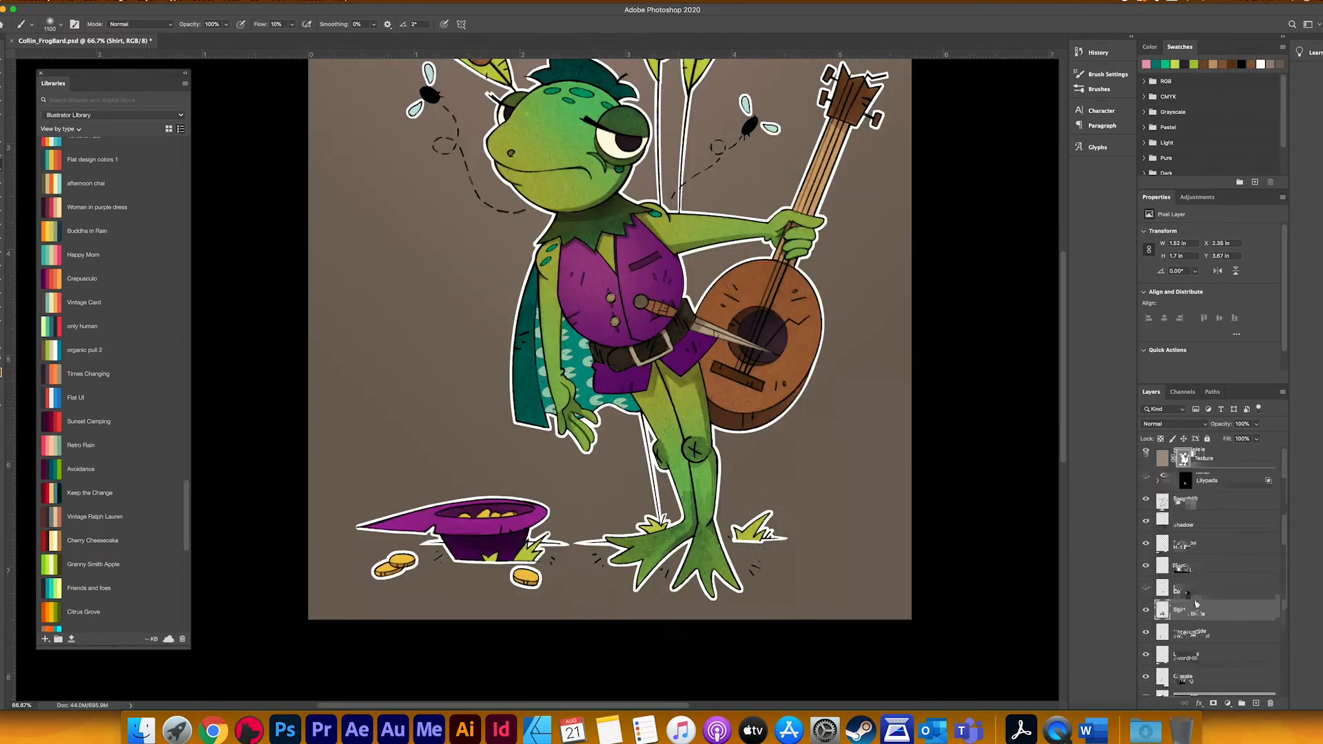
scroll(1197, 604, "down", 5)
scroll(1167, 545, "up", 6)
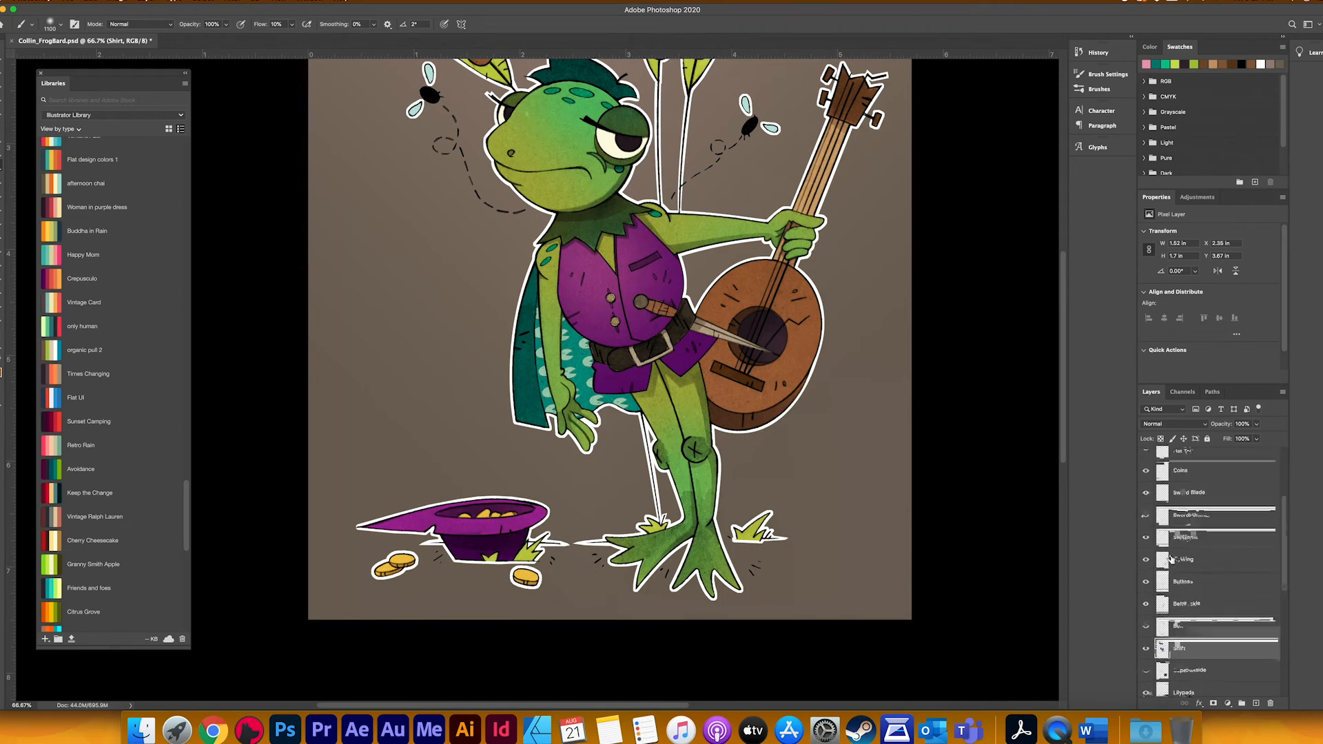
left_click(1163, 569, "super")
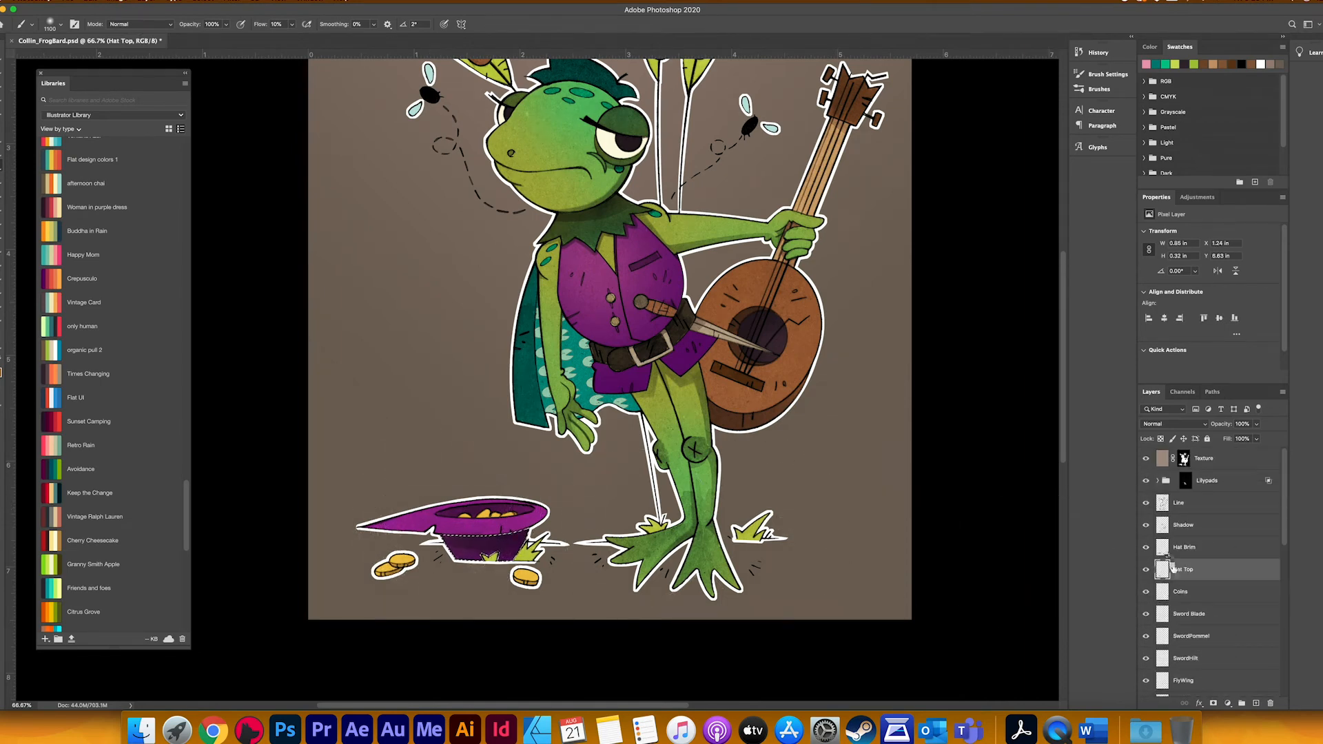
left_click(1163, 548)
left_click(1162, 548, "super")
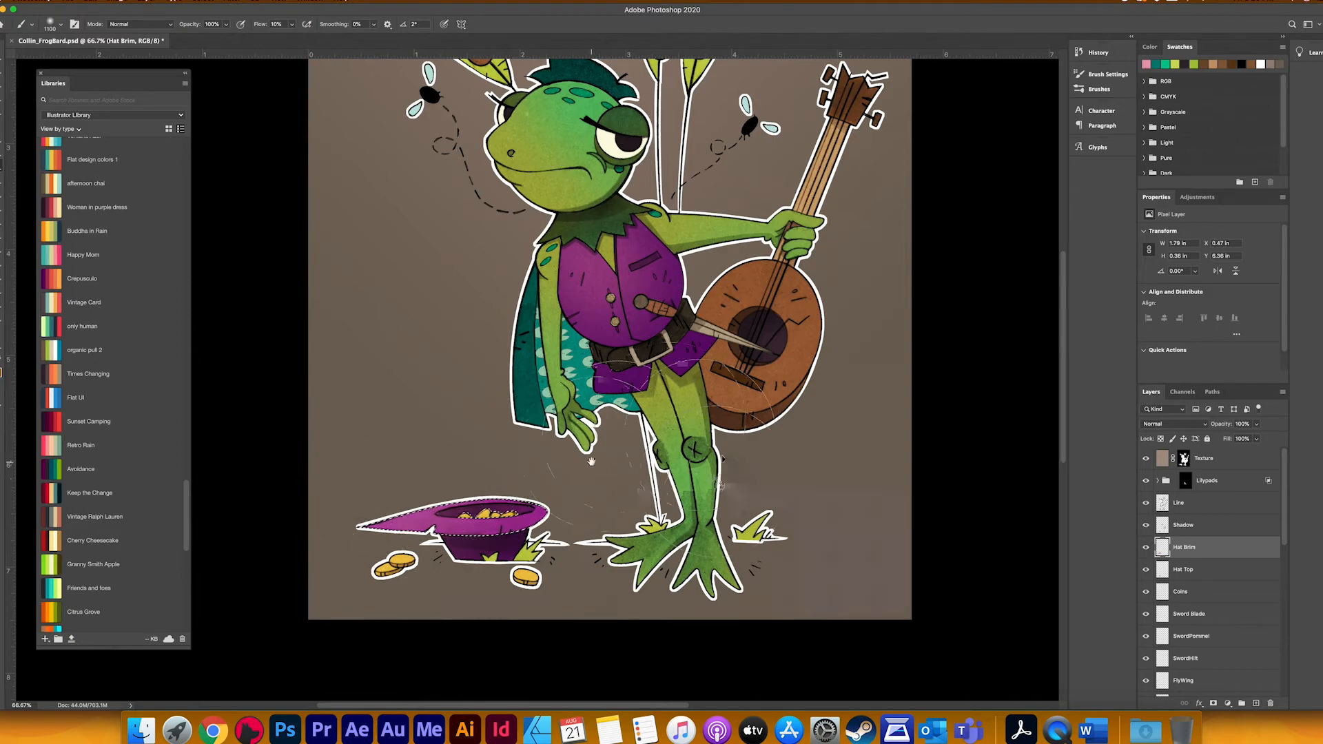
left_click_drag(609, 471, 712, 526)
Step: Load the CapeOutside layer's outline, brush a dark teal from the Topiatones 10 theme over the outer cape, and clear the selection
scroll(1206, 588, "down", 5)
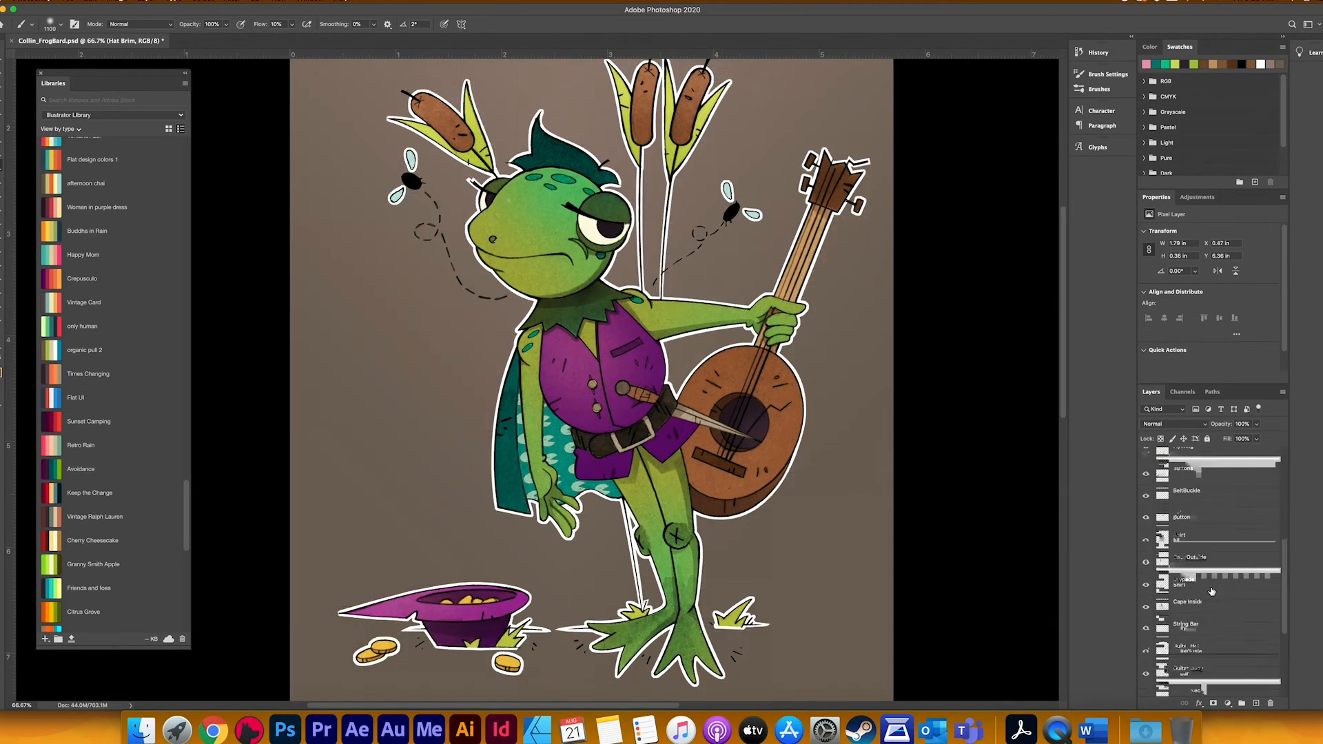
left_click(1163, 554)
double_click(1163, 510)
left_click(986, 469)
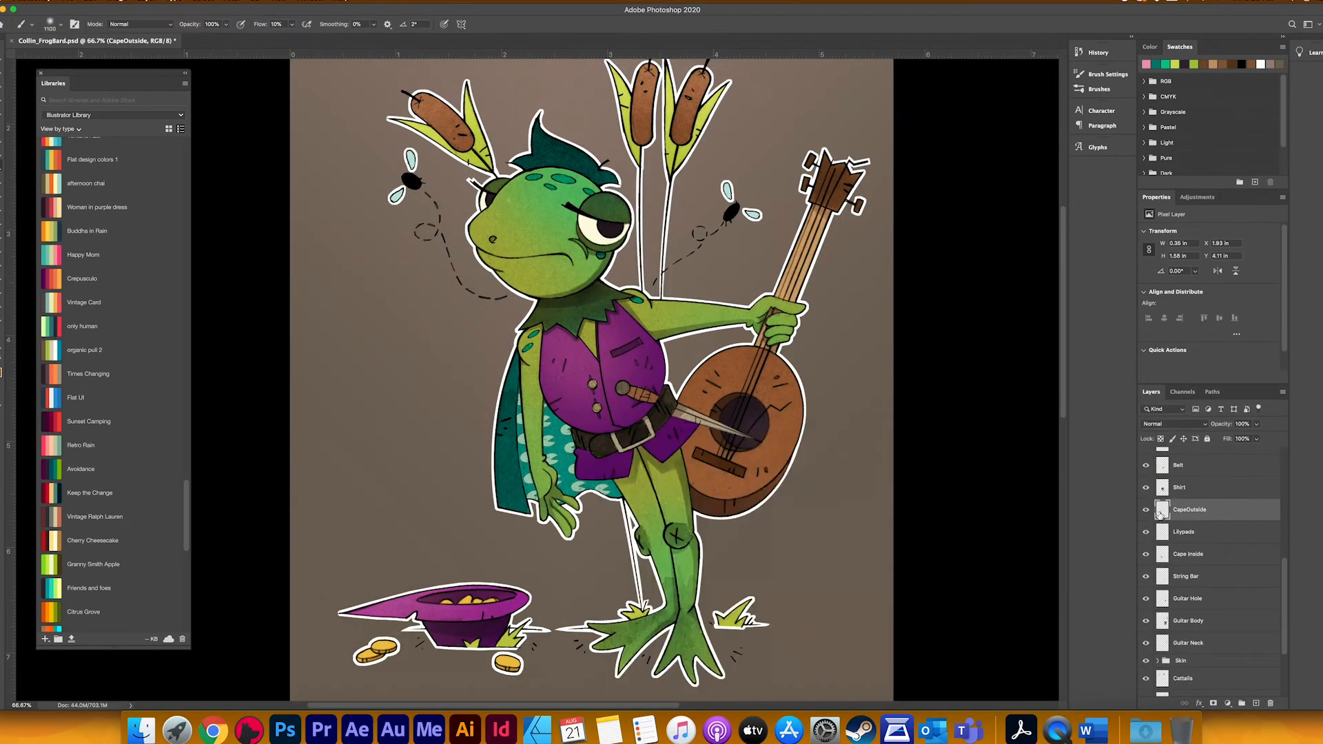
left_click(1163, 510, "super")
scroll(179, 453, "down", 5)
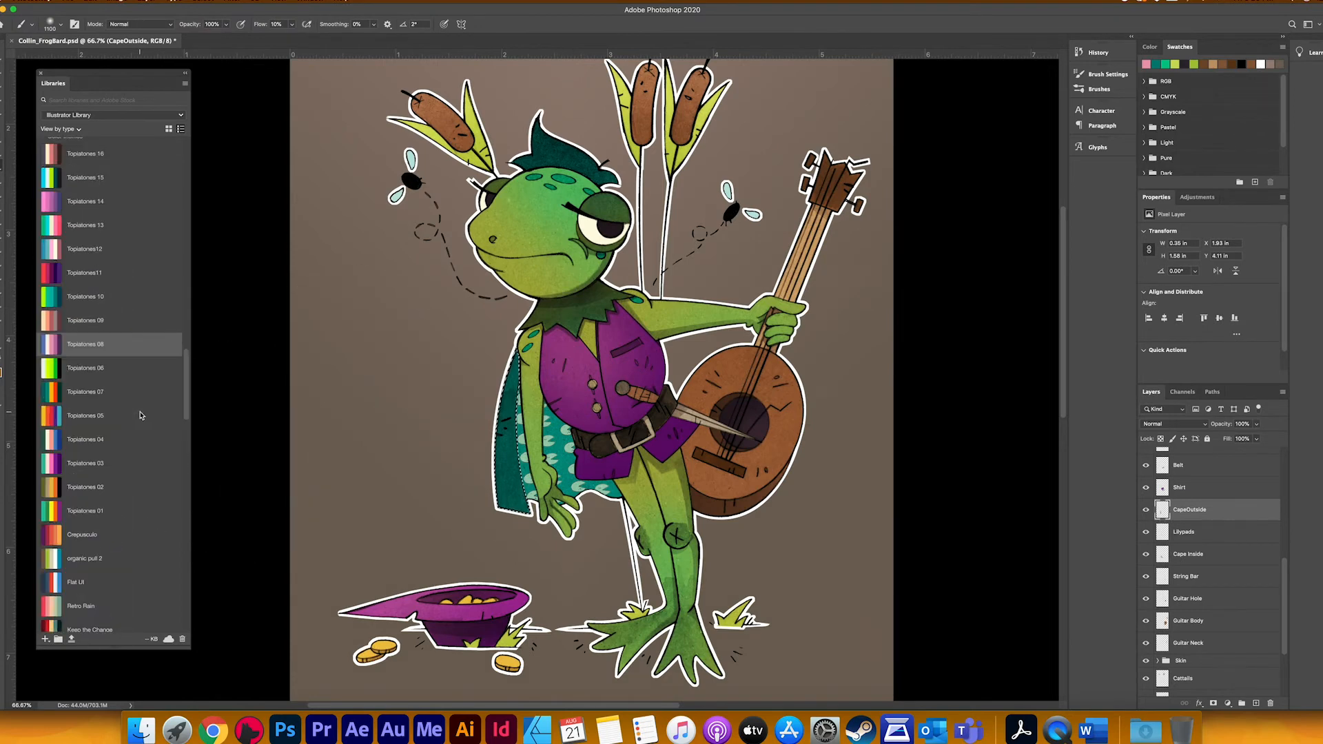
scroll(135, 434, "down", 5)
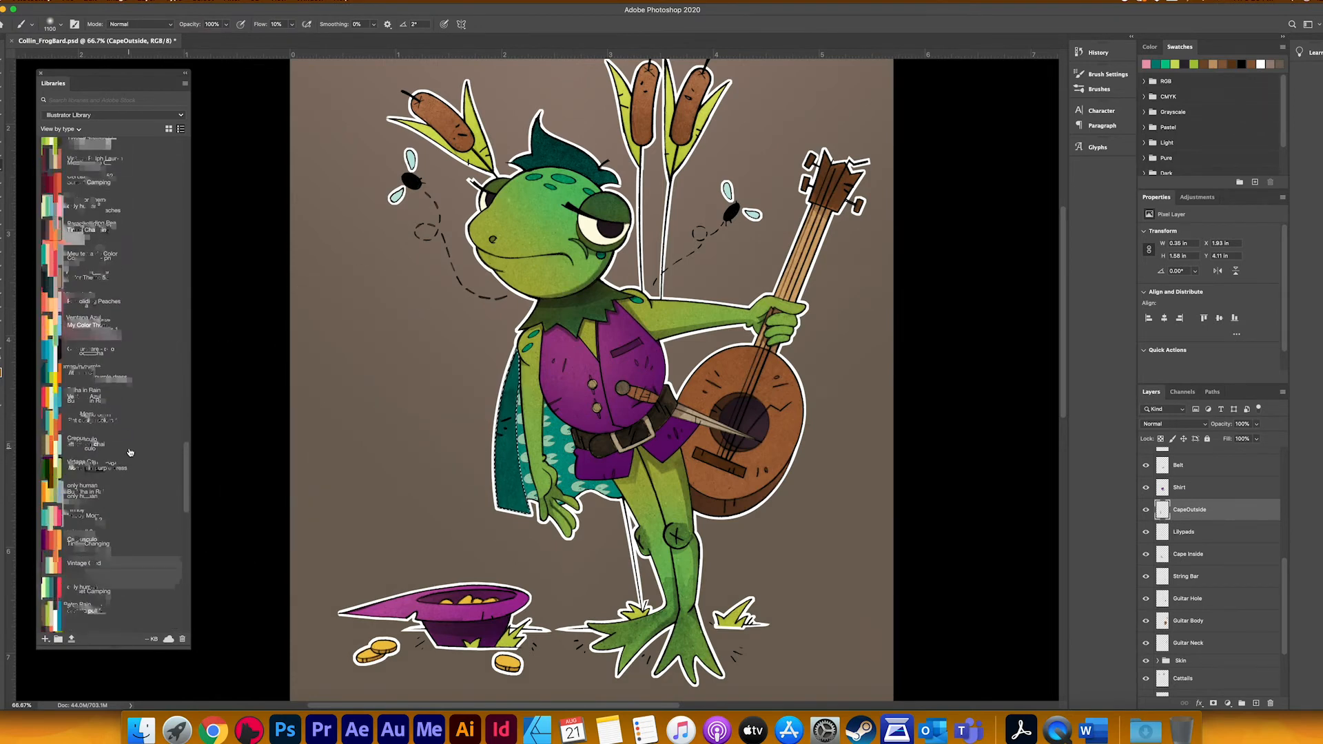
scroll(130, 452, "up", 5)
left_click(79, 351)
left_click_drag(460, 441, 491, 400)
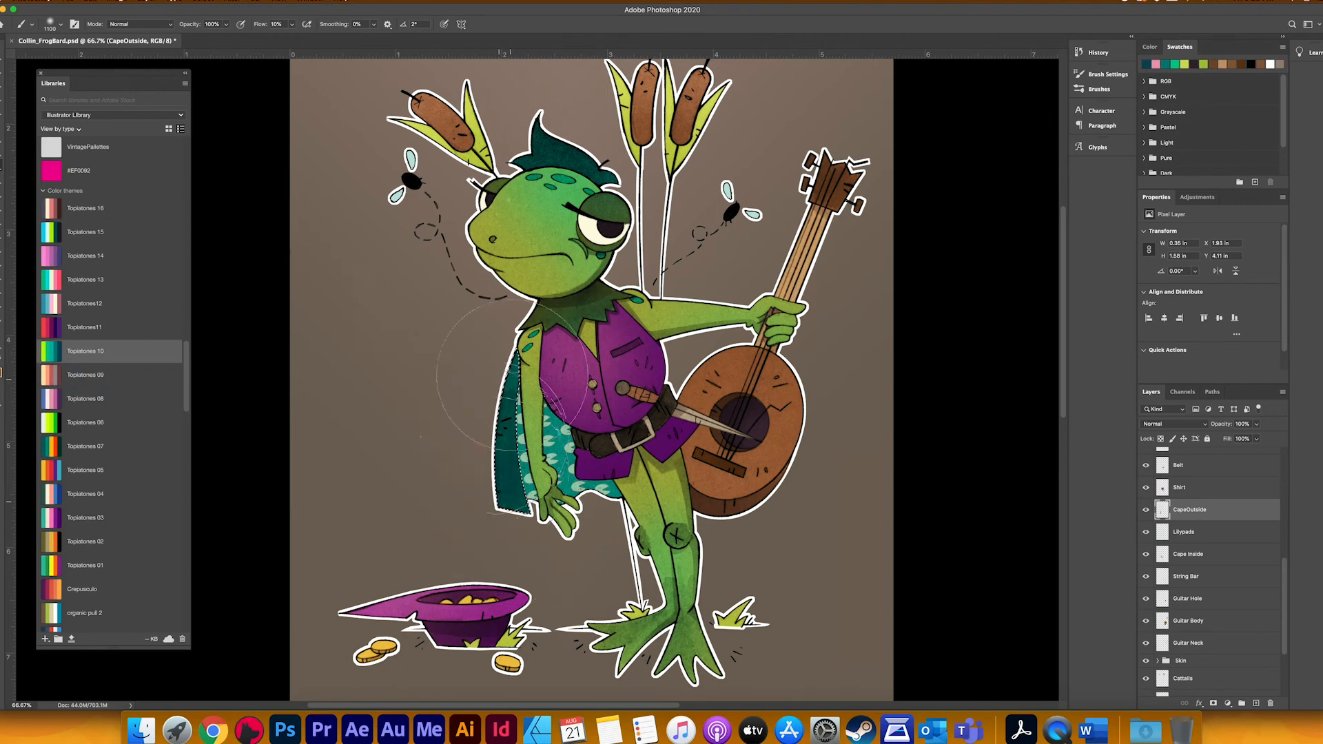
key("super+d")
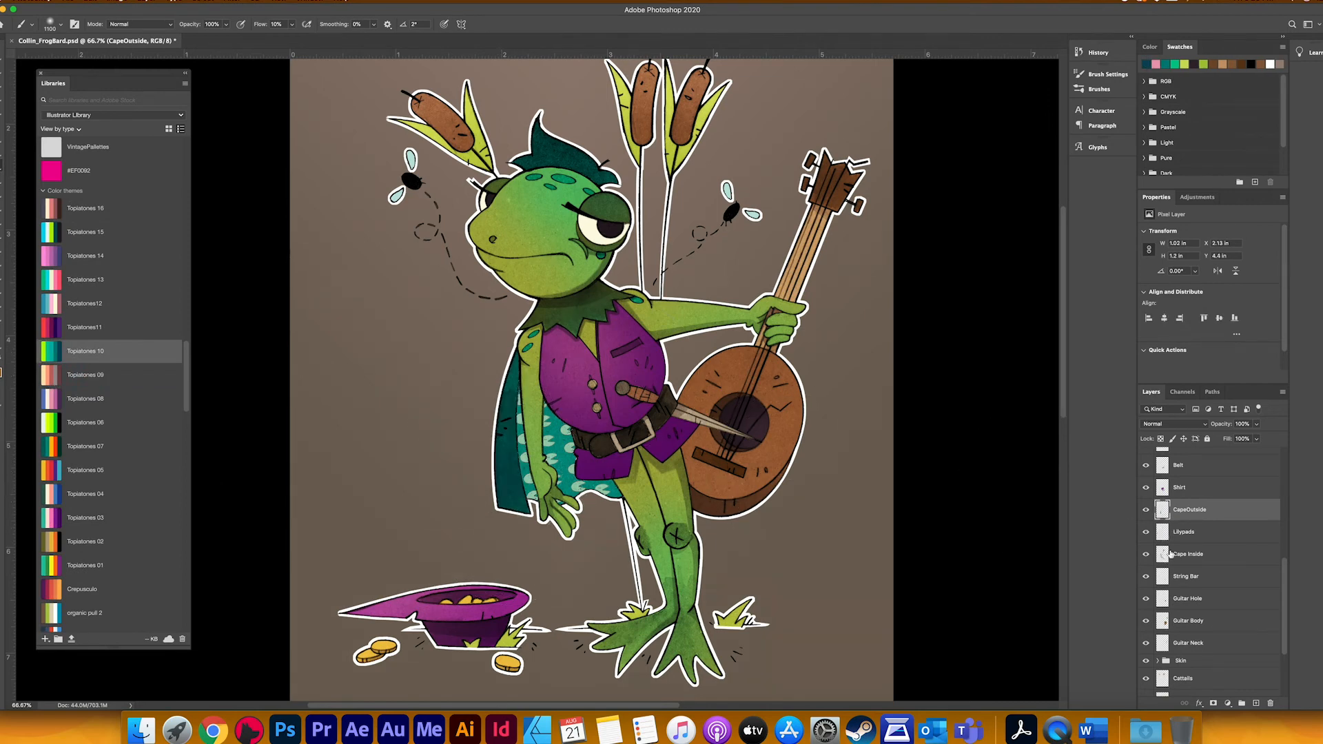
Step: Load the Cape Inside layer's outline and brush a dark library colour over the cape lining on the Shadow layer
left_click(1166, 554, "super")
scroll(1174, 550, "up", 10)
left_click(1183, 527)
scroll(69, 510, "down", 10)
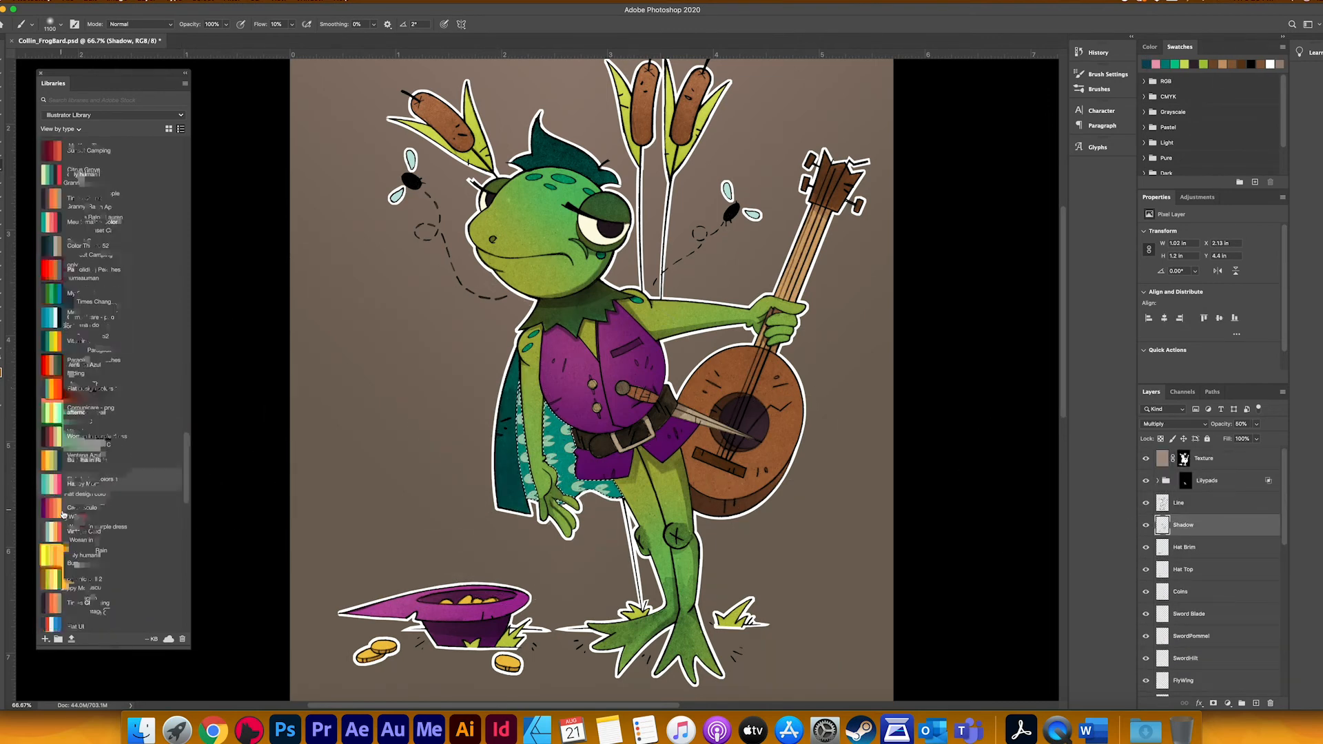
scroll(63, 513, "up", 5)
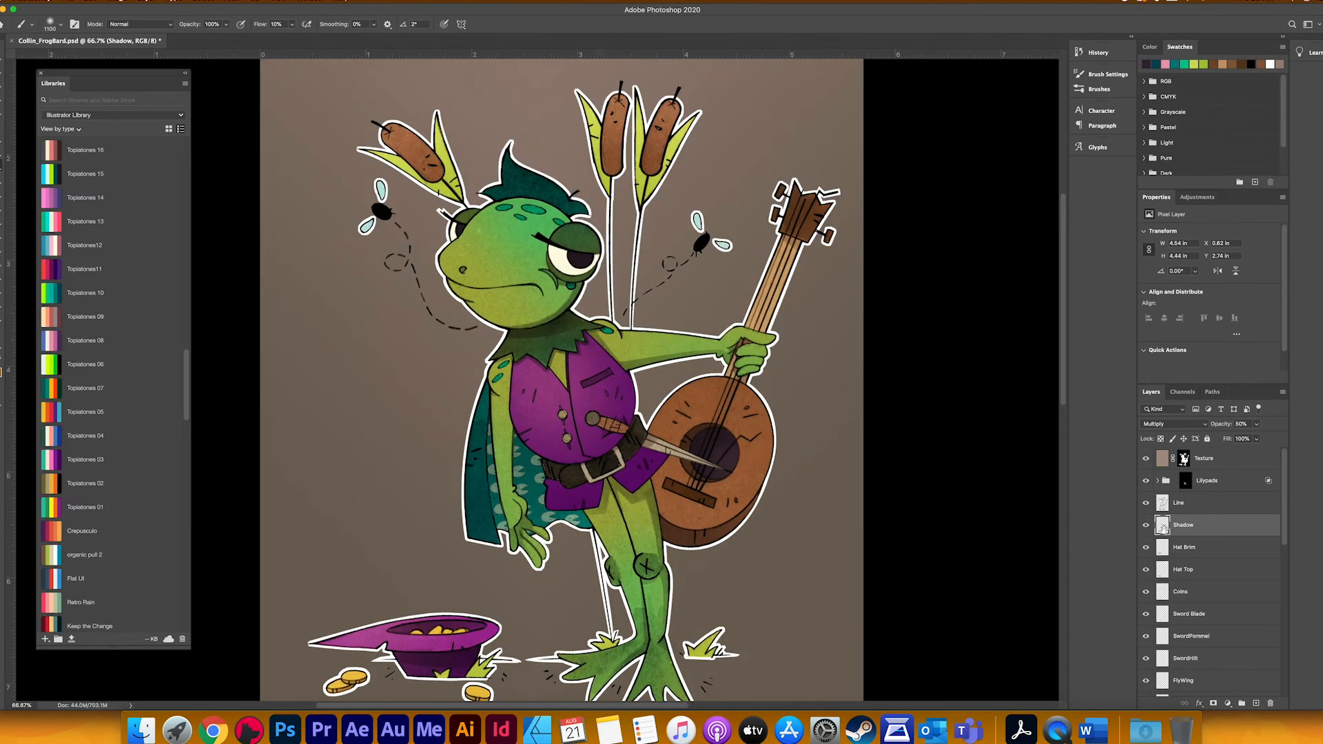
Step: Load the Lilypads layer's outline, pick a pink from the Topiatones 03 theme, and brush it over the cape's lily pads on that layer
scroll(1159, 548, "down", 6)
scroll(1165, 589, "down", 1)
left_click(1164, 590, "super")
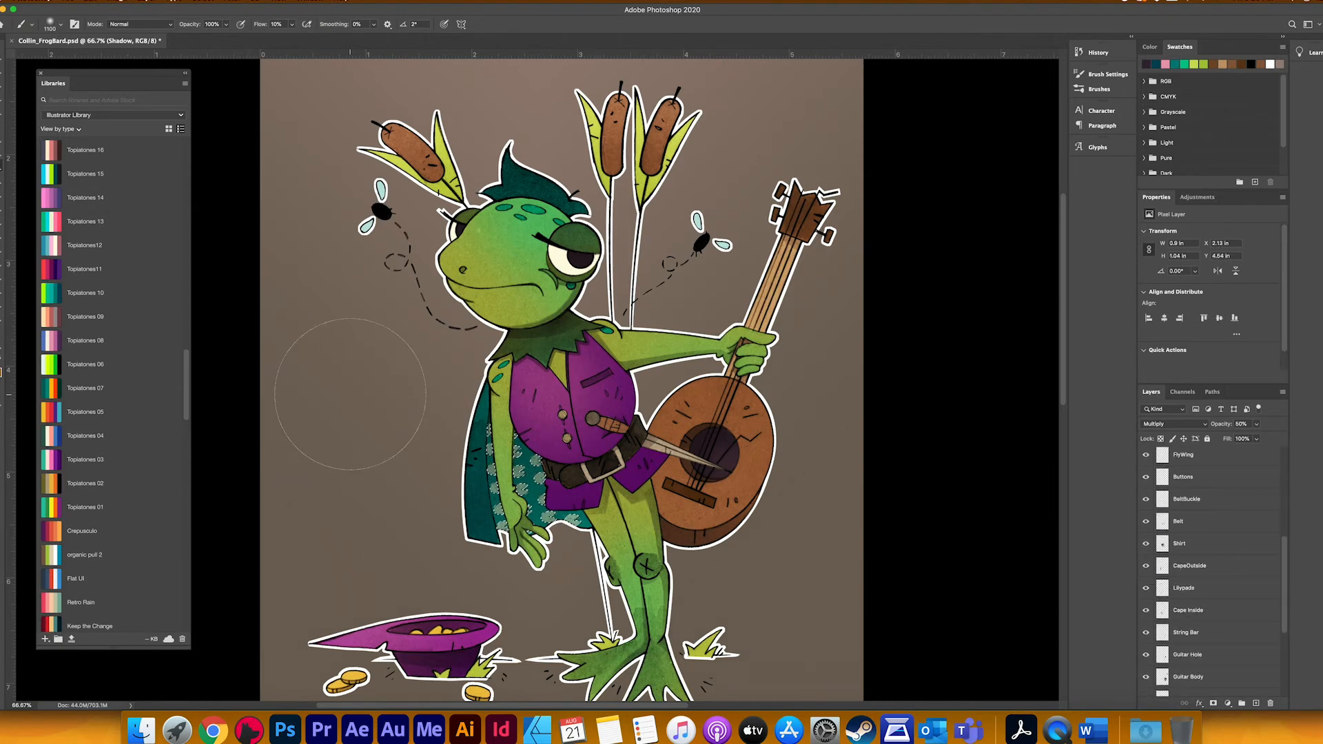
left_click(66, 457)
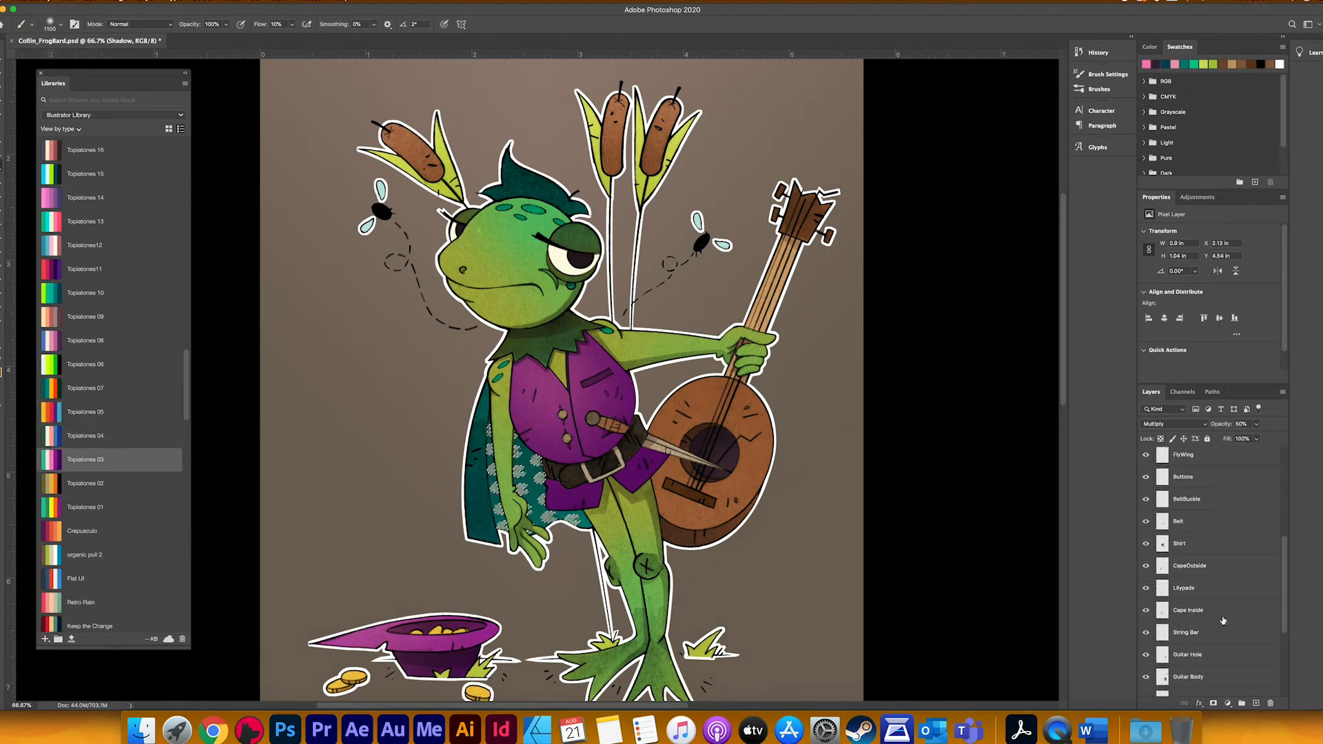
left_click(1164, 588)
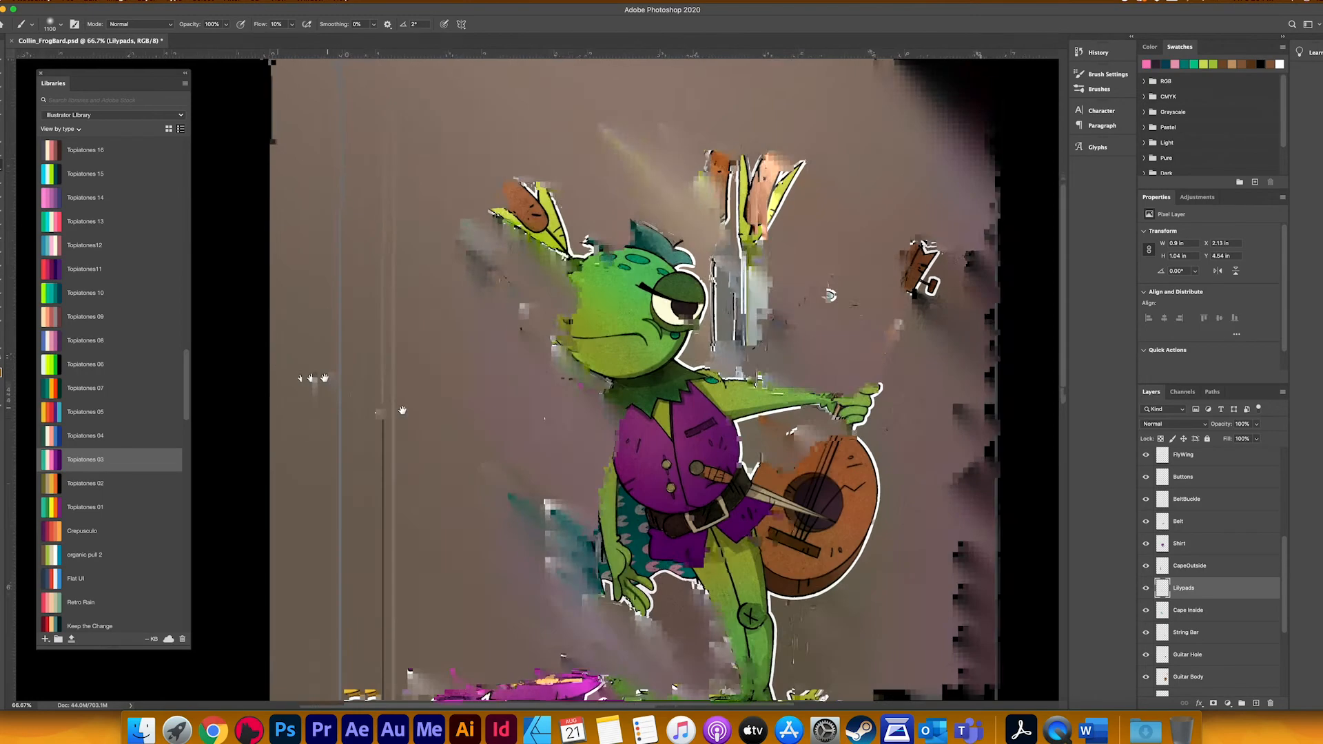
left_click_drag(605, 512, 623, 398)
Step: Select all the artwork layers from Texture downward and move the whole illustration up on the canvas
key("super+minus")
key("super+minus")
scroll(1169, 508, "up", 10)
left_click(1162, 482)
scroll(1231, 555, "down", 15)
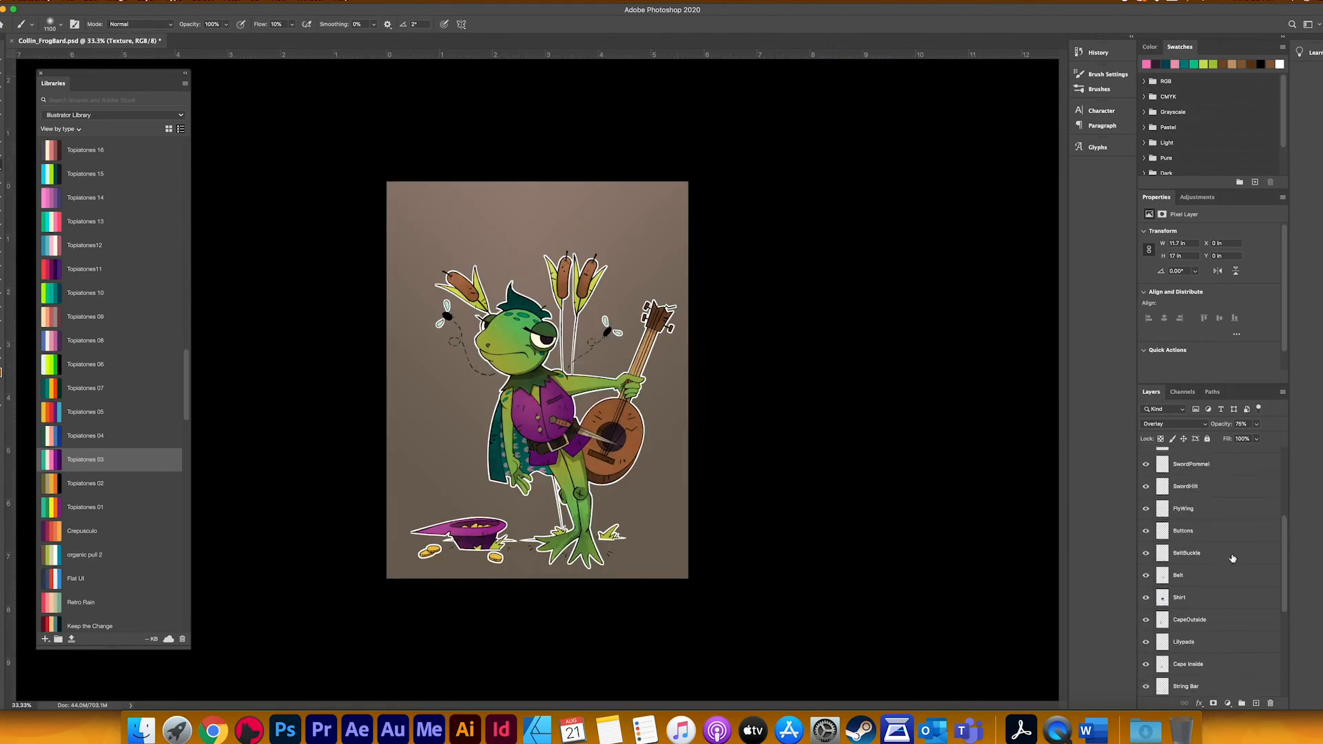
left_click(1220, 663, "shift")
key("v")
mouse_move(600, 450)
left_mouse_down()
mouse_move(599, 419)
mouse_move(572, 426)
left_mouse_up()
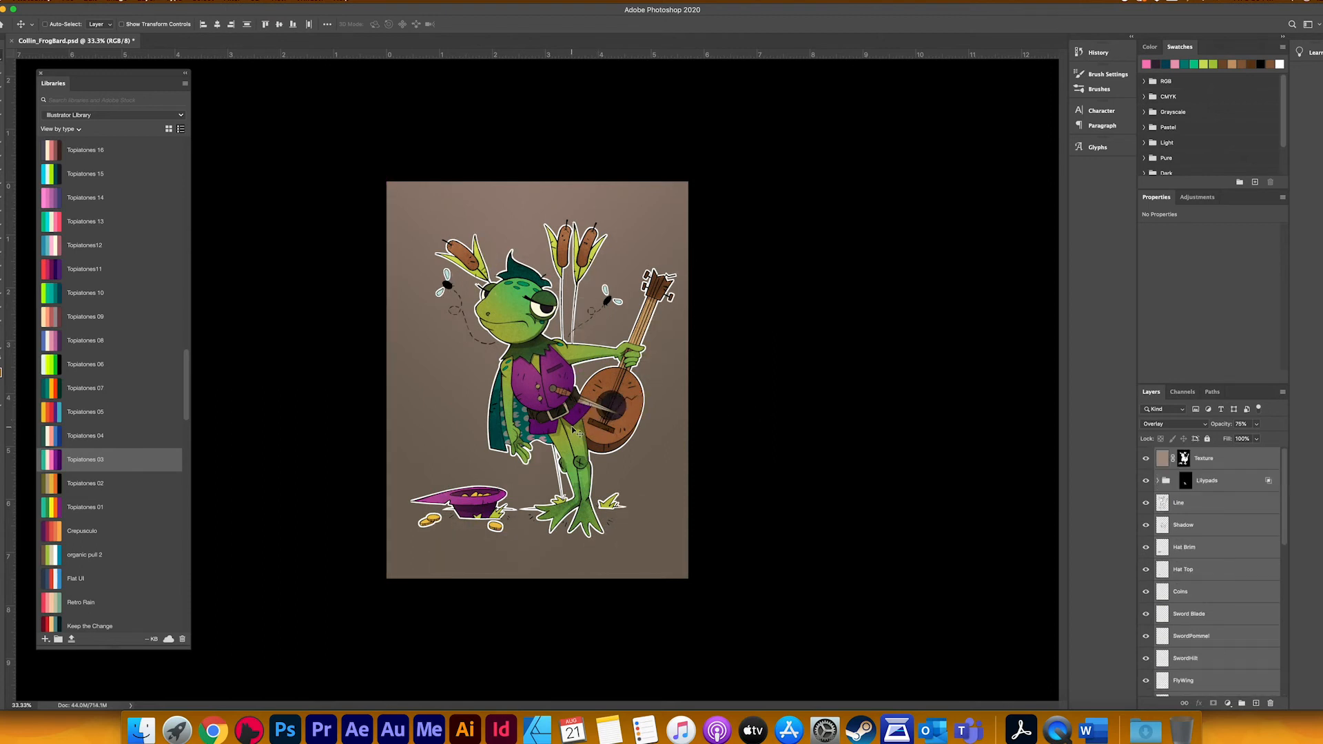
Step: Nudge the selected artwork slightly left and down, and save the document
key("shift+Left")
key("shift+Left")
key("shift+Left")
key("shift+Left")
key("shift+Down")
key("shift+Down")
key("shift+Down")
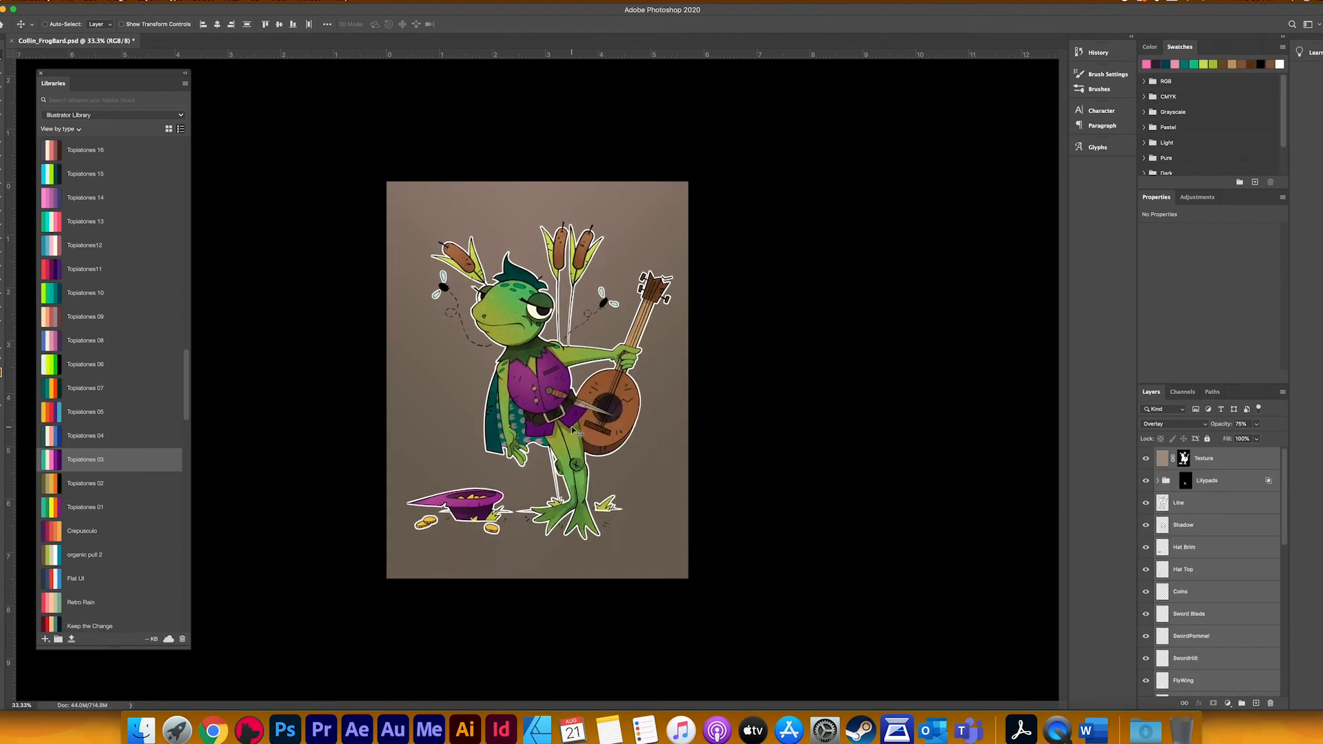
key("super+s")
Step: Select the Coins layer, load its outline as a selection, and pick the yellow from the Topiatones 01 theme for the brush
left_click(1153, 592)
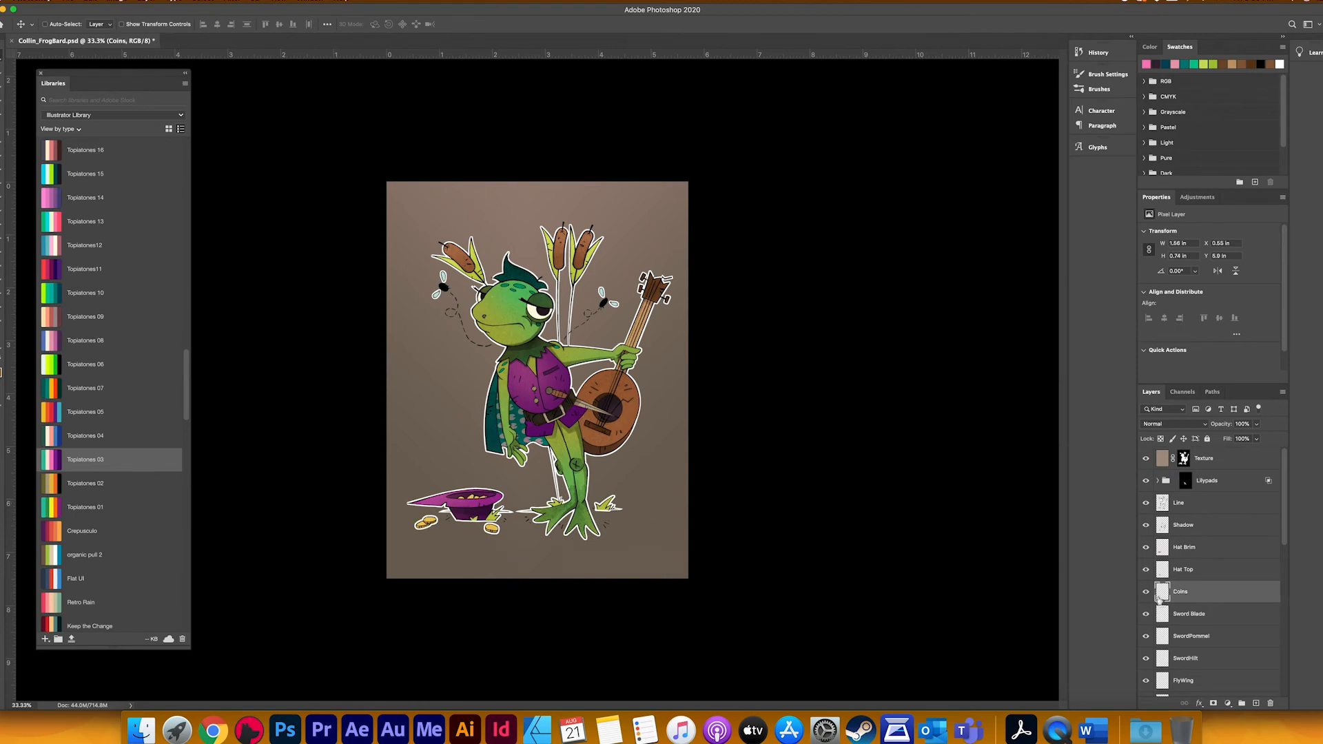
scroll(163, 367, "up", 5)
scroll(117, 402, "down", 5)
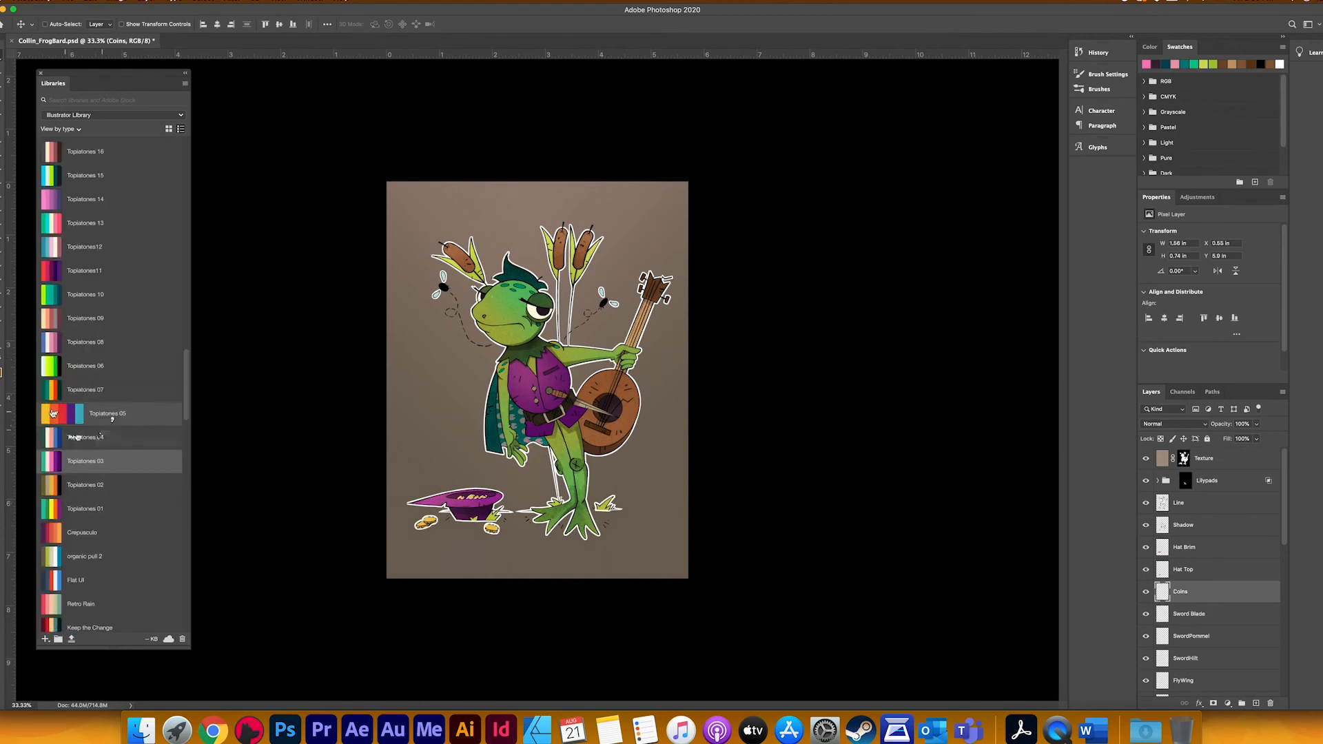
left_click(63, 510)
key("b")
Step: Reduce the brush to about 175 and brush the yellow over the coins in and around the hat
key("super+plus")
key("super+plus")
key("super+plus")
key("super+plus")
mouse_move(215, 692)
left_mouse_down()
mouse_move(529, 434)
mouse_move(590, 433)
mouse_move(563, 434)
left_mouse_up()
key("bracketleft")
key("bracketleft")
key("bracketleft")
key("bracketleft")
key("bracketleft")
key("bracketleft")
key("bracketleft")
key("bracketleft")
key("bracketleft")
key("bracketleft")
key("bracketleft")
key("bracketleft")
key("bracketleft")
key("bracketleft")
key("bracketleft")
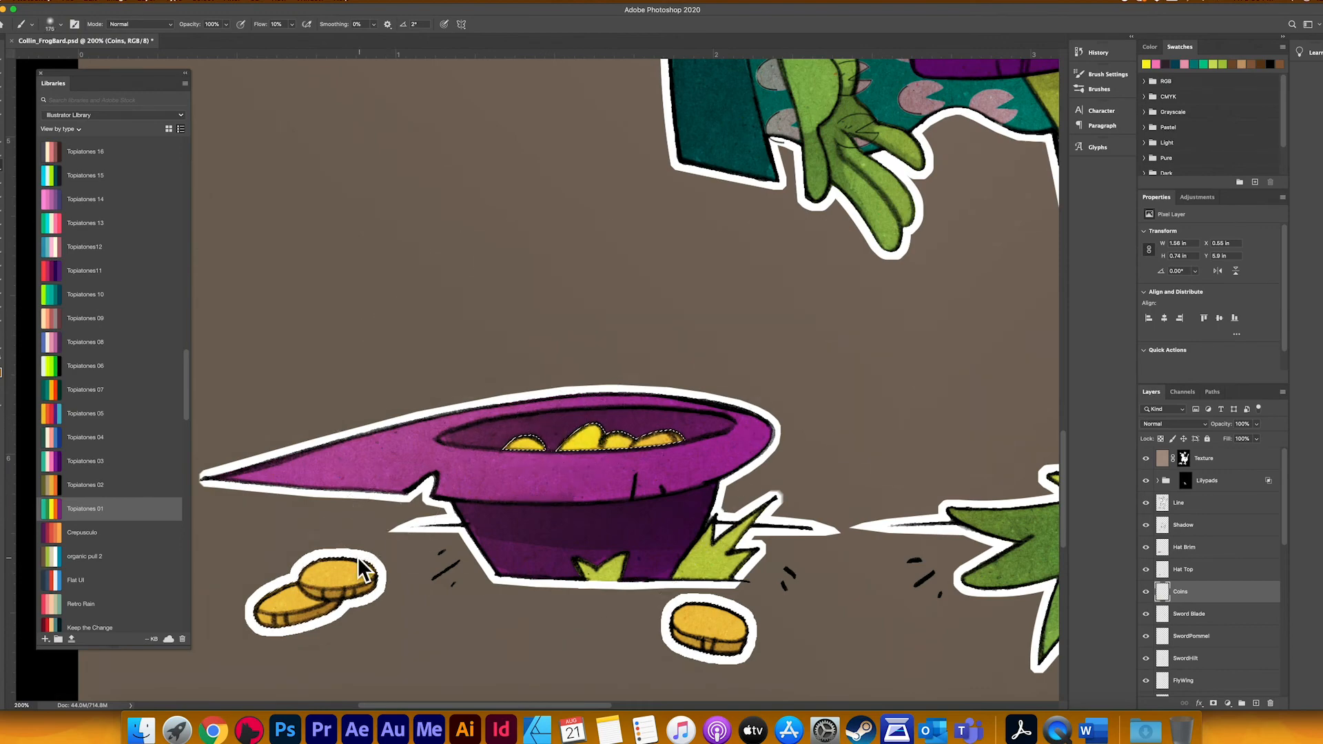
Step: Select the Sword Blade layer and pick white from the Illustrator Library as the brush colour for tinting the blade
key("super+minus")
key("super+minus")
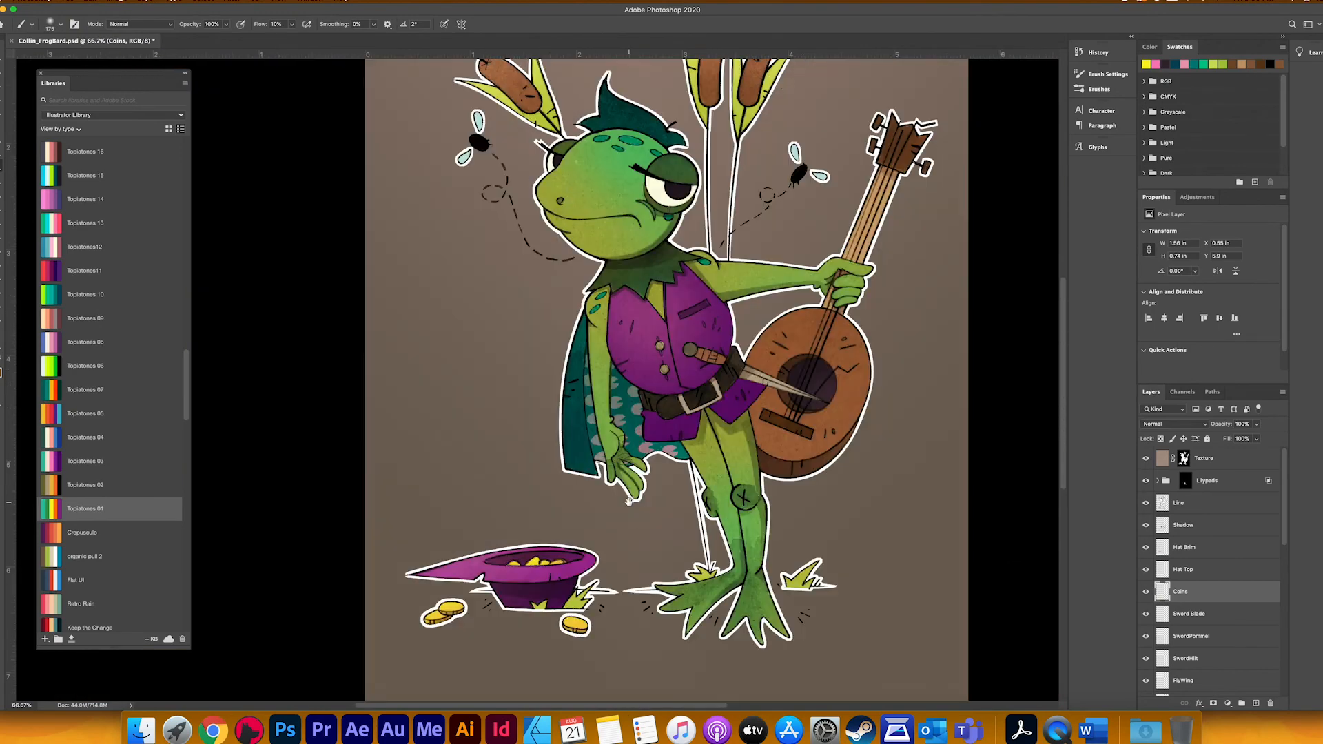
left_click_drag(631, 492, 565, 548)
scroll(1165, 566, "down", 3)
left_click(1163, 524)
left_click(1163, 524, "super")
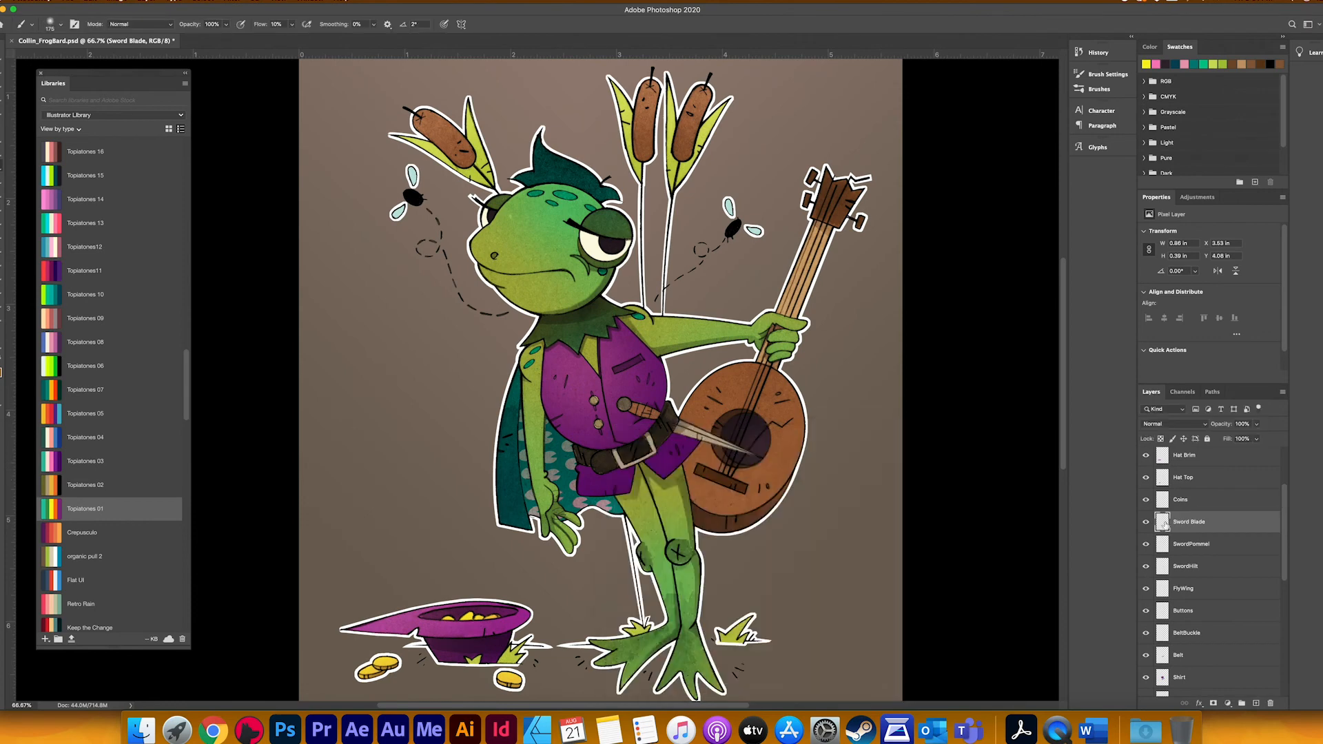
scroll(89, 455, "up", 5)
left_click(53, 246)
left_click(55, 269)
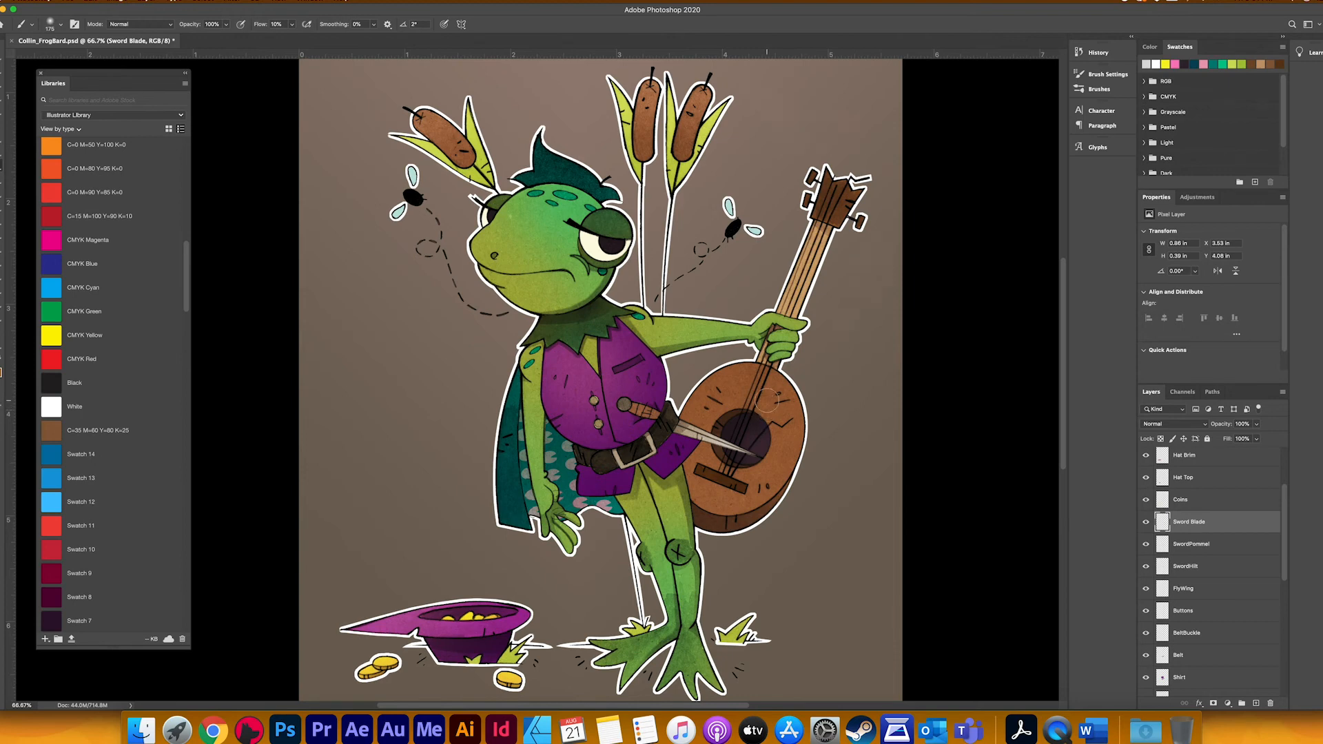
Step: Set the canvas width to 7.5 inches, extending it equally on both sides of the artwork
scroll(1144, 579, "down", 4)
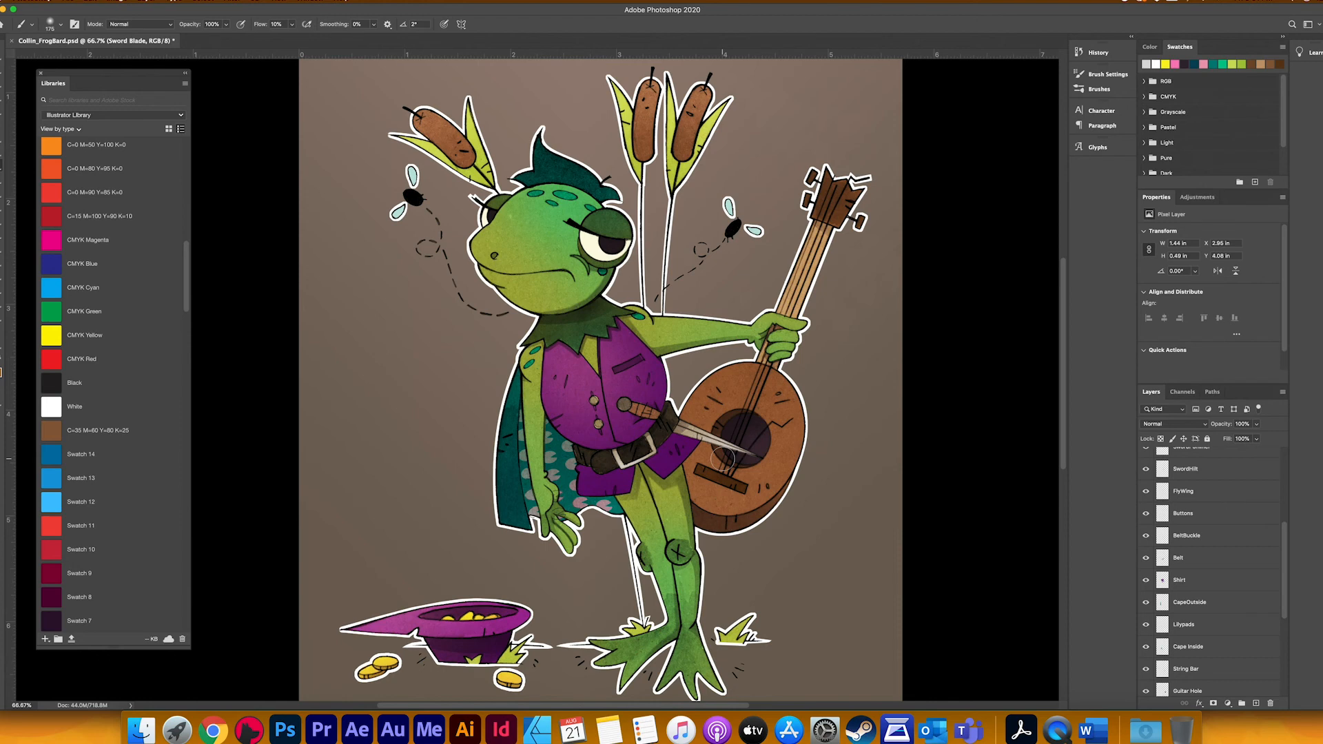
key("ctrl+minus")
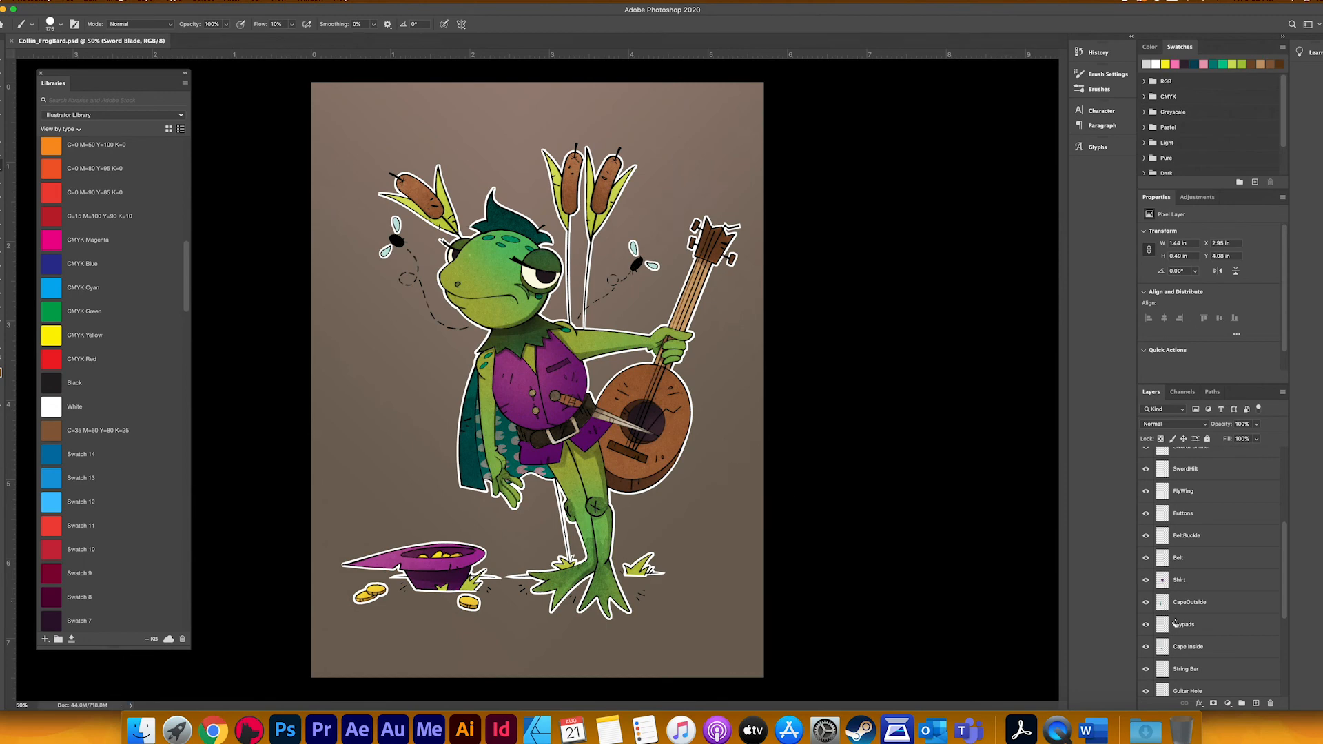
scroll(1176, 624, "down", 5)
key("super+alt+c")
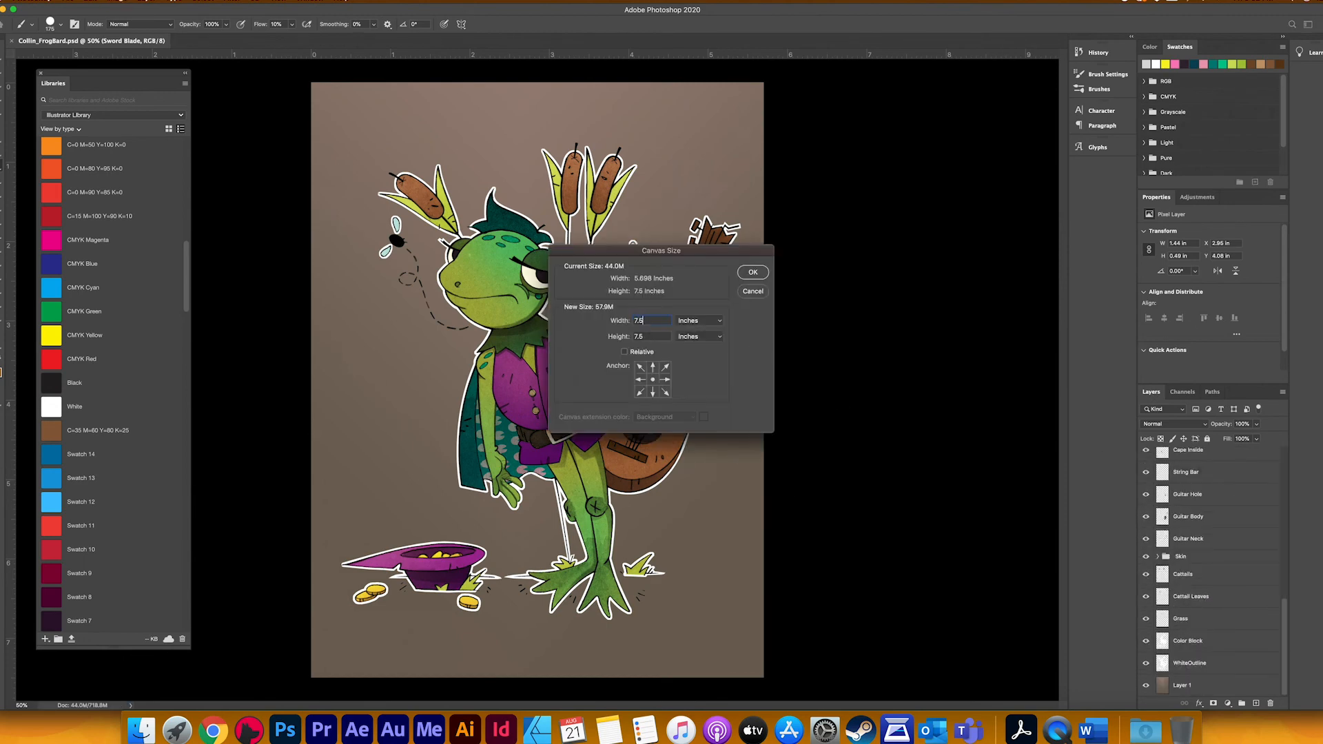
key("Return")
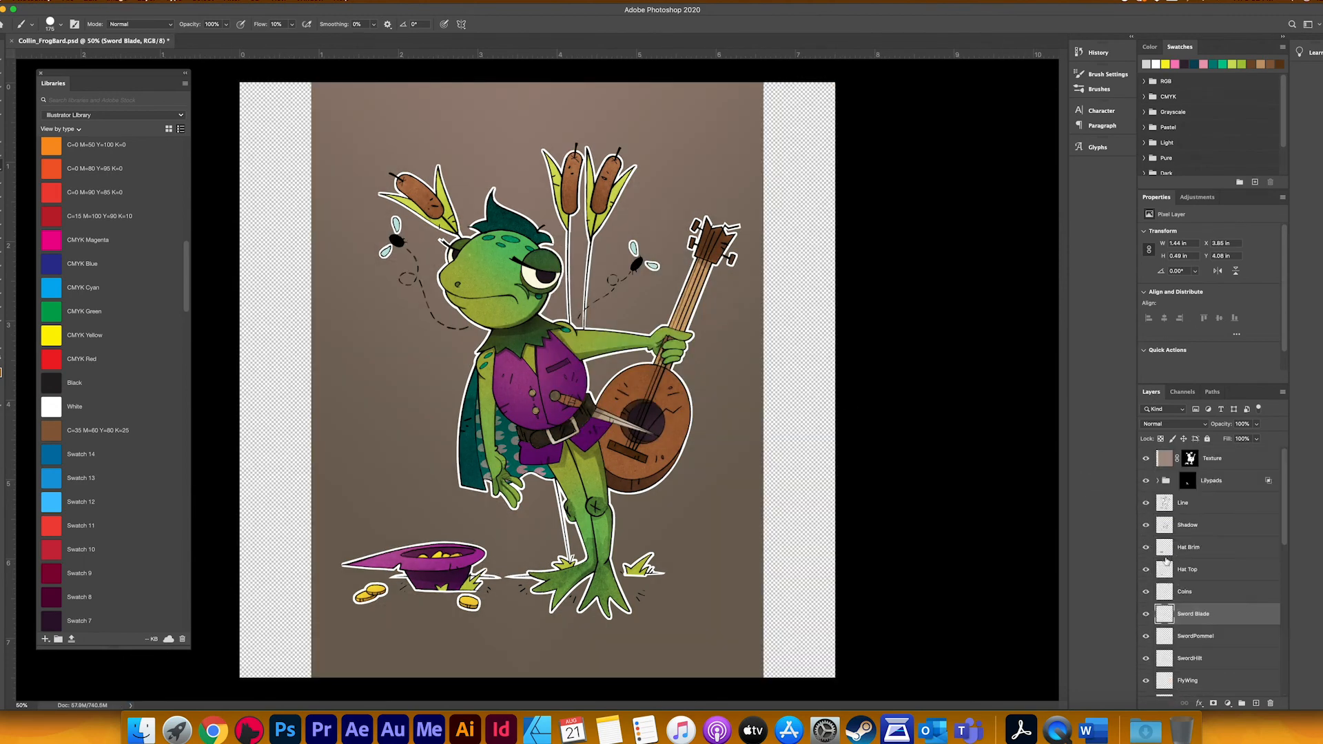
Step: Stretch the brown background on Layer 1 outward on both sides until it covers the whole widened canvas
left_click(1169, 684)
key("super+t")
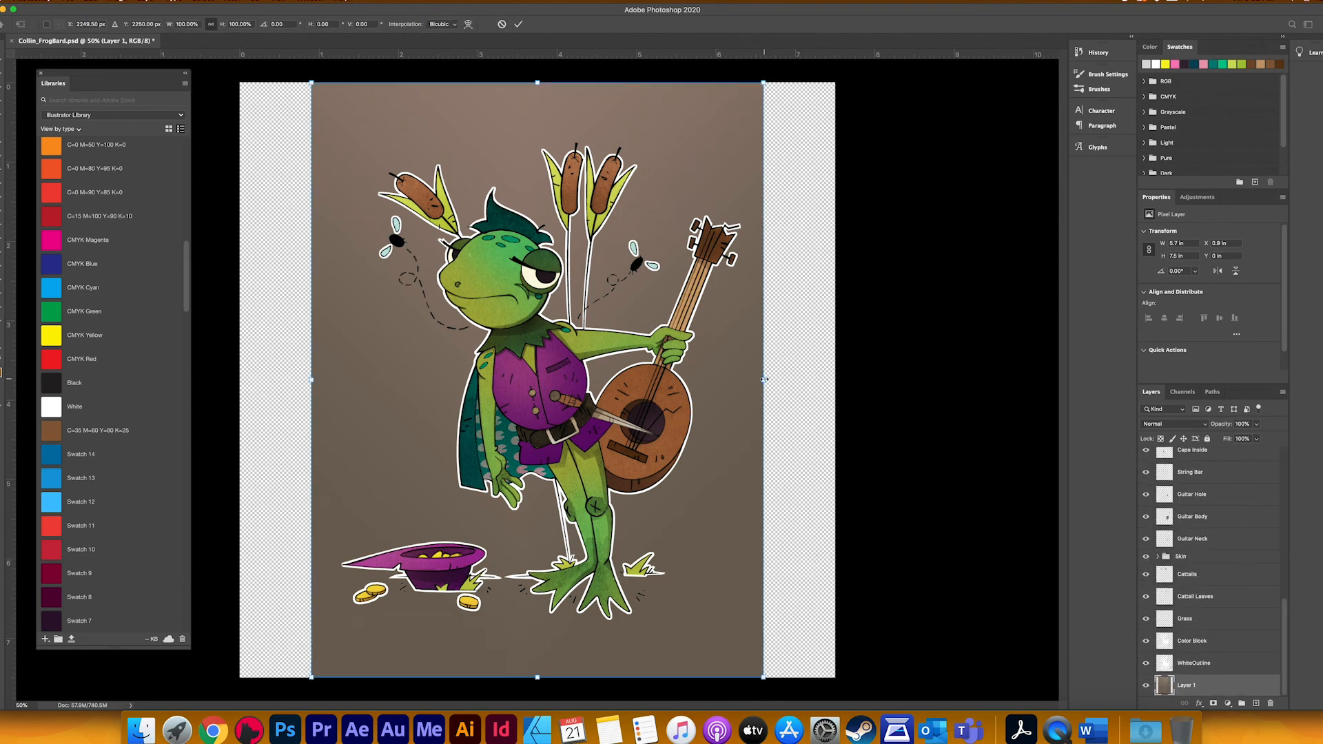
left_click_drag(764, 380, 838, 380)
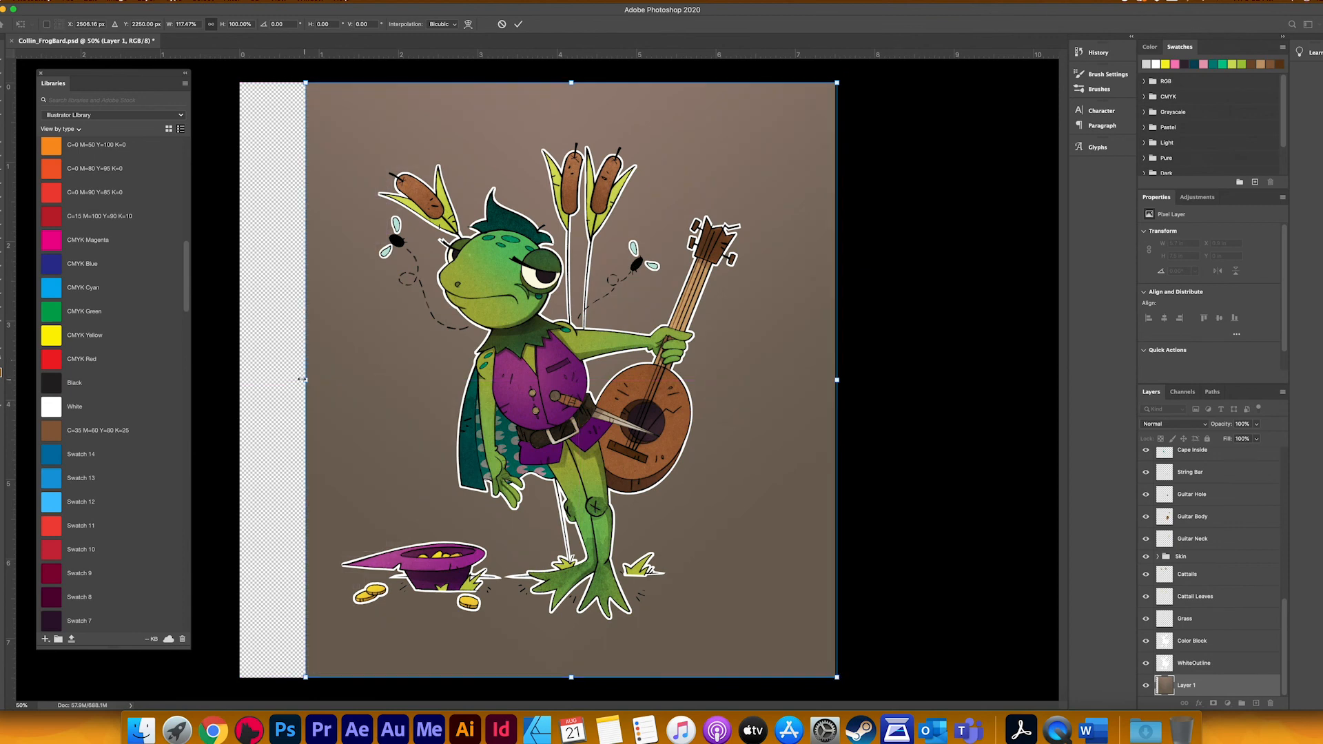
left_click_drag(311, 380, 235, 380)
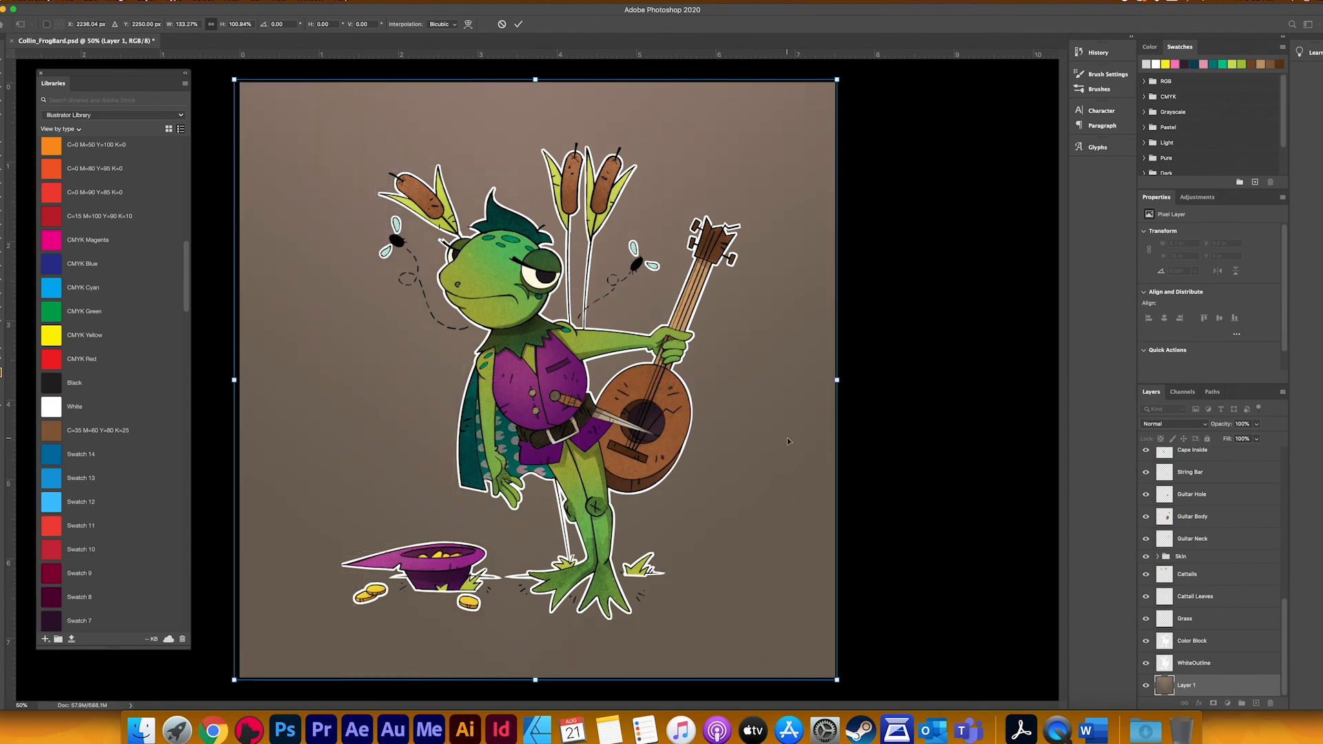
key("Return")
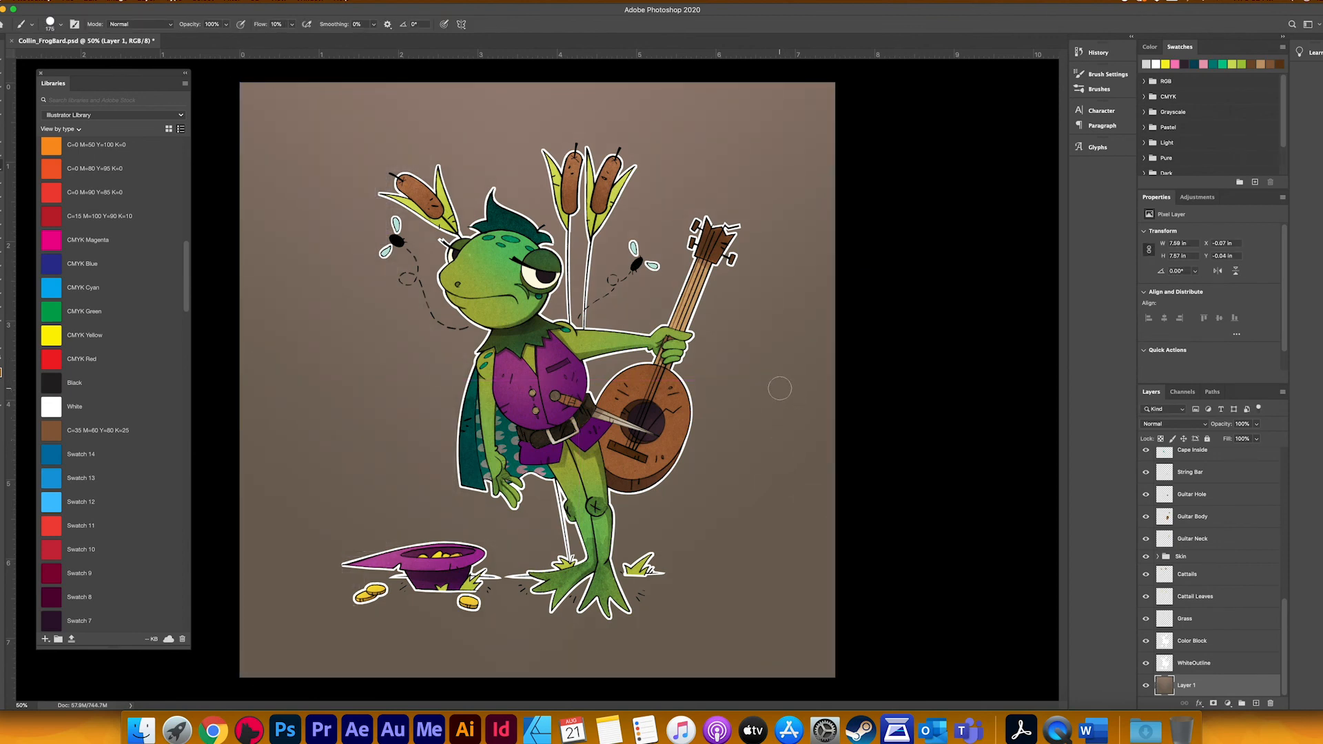